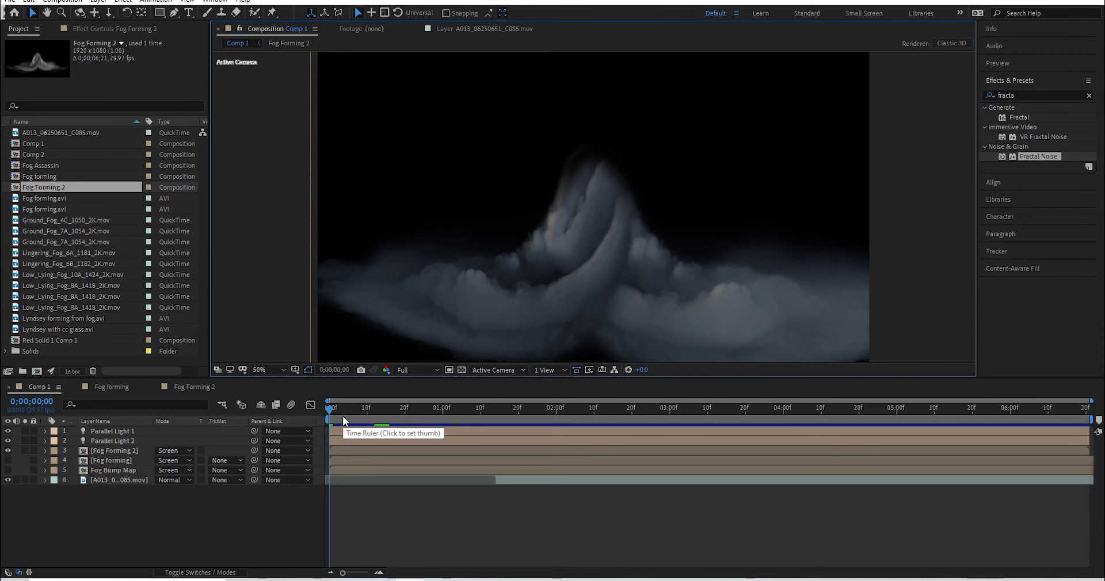
# - Play back Comp 1 and examine the figure forming from the fog up close at 0;00;03;14
pyautogui.press('space')
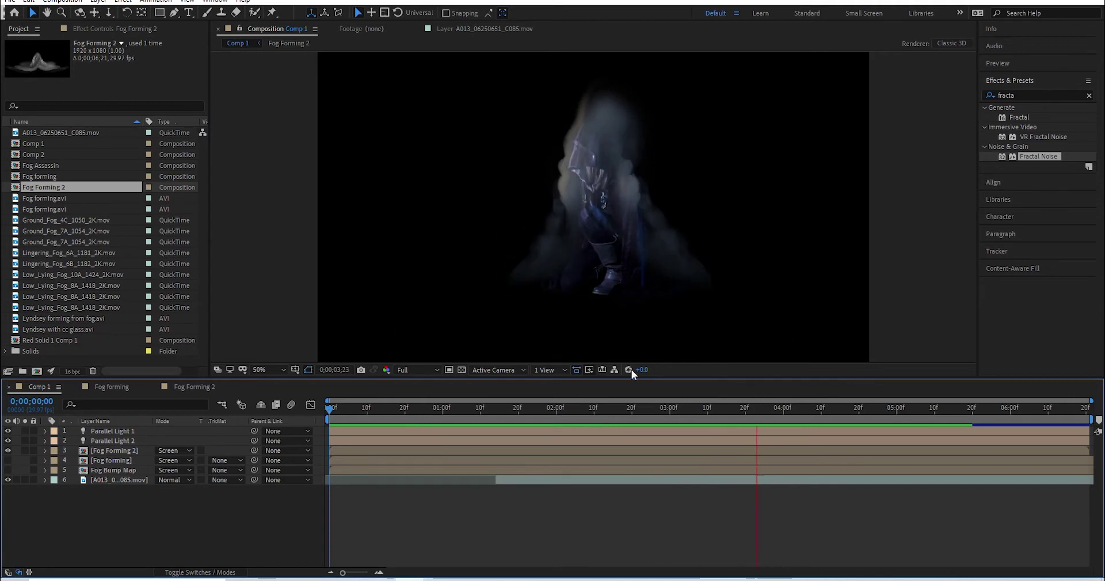
pyautogui.click(791, 412)
pyautogui.moveTo(792, 413); pyautogui.dragTo(723, 413)
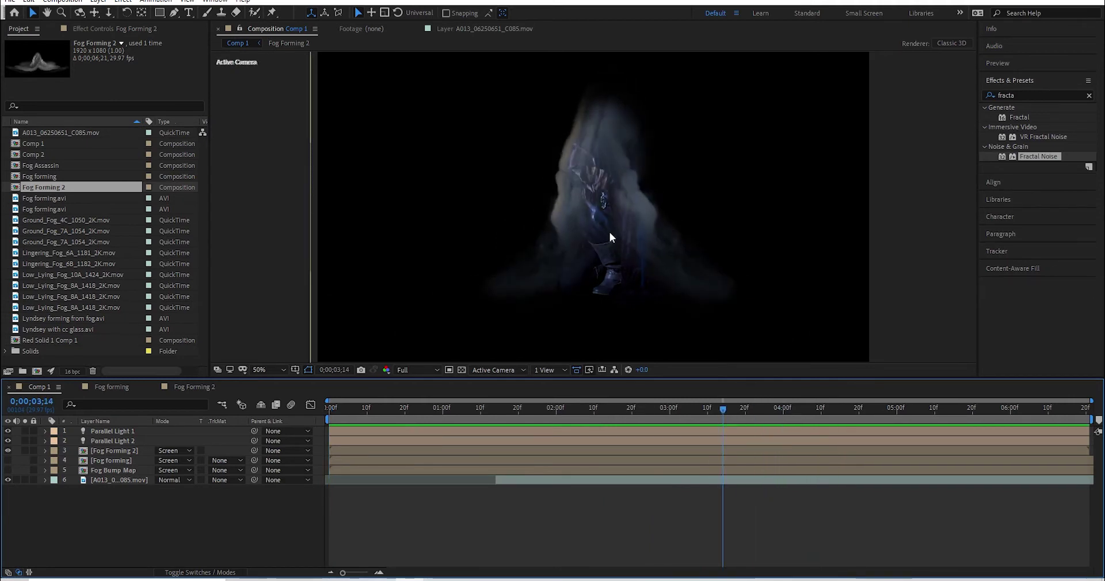
pyautogui.scroll(2, 602, 233)
pyautogui.moveTo(554, 380); pyautogui.dragTo(558, 436)
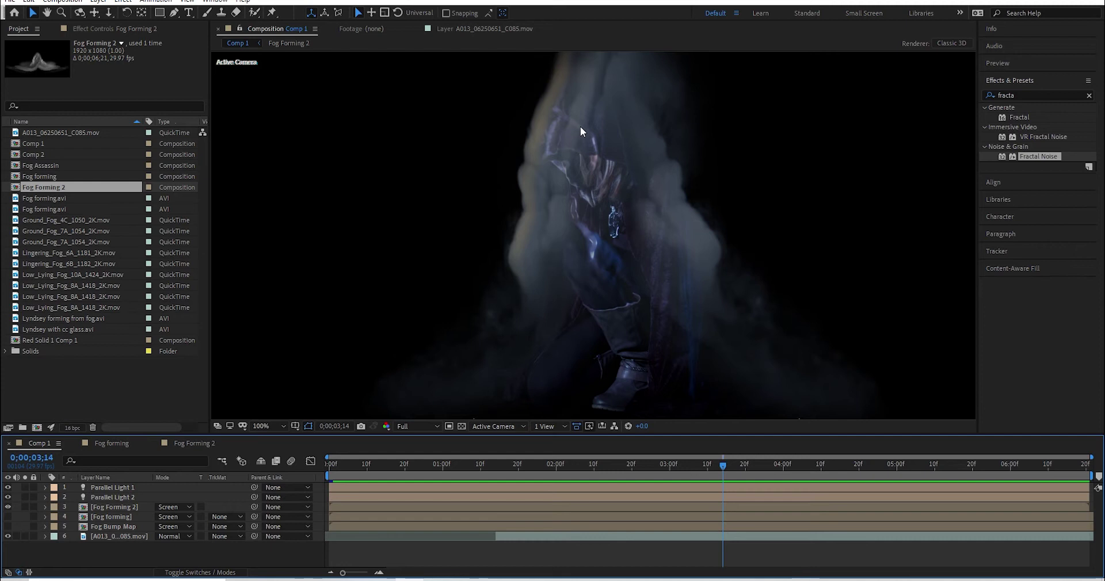
# - Compare the figure with and without the Fog Forming 2 layer, restore the layer, and review the fog back to 0;00;02;26
pyautogui.click(8, 507)
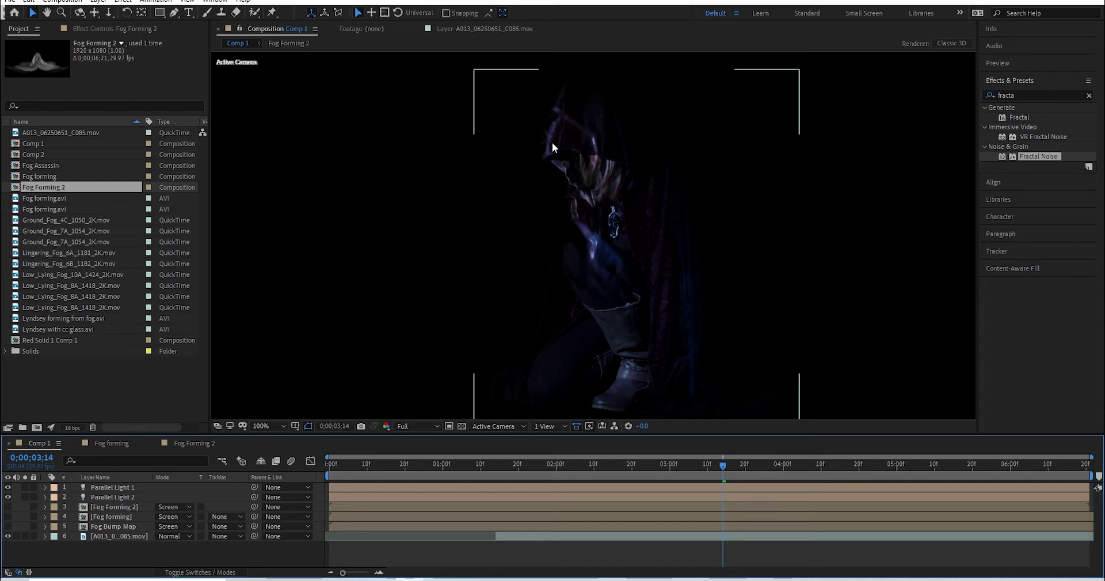
pyautogui.hotkey('ctrl', 'z')
pyautogui.moveTo(729, 464)
pyautogui.mouseDown()
pyautogui.moveTo(682, 471)
pyautogui.moveTo(734, 472)
pyautogui.mouseUp()
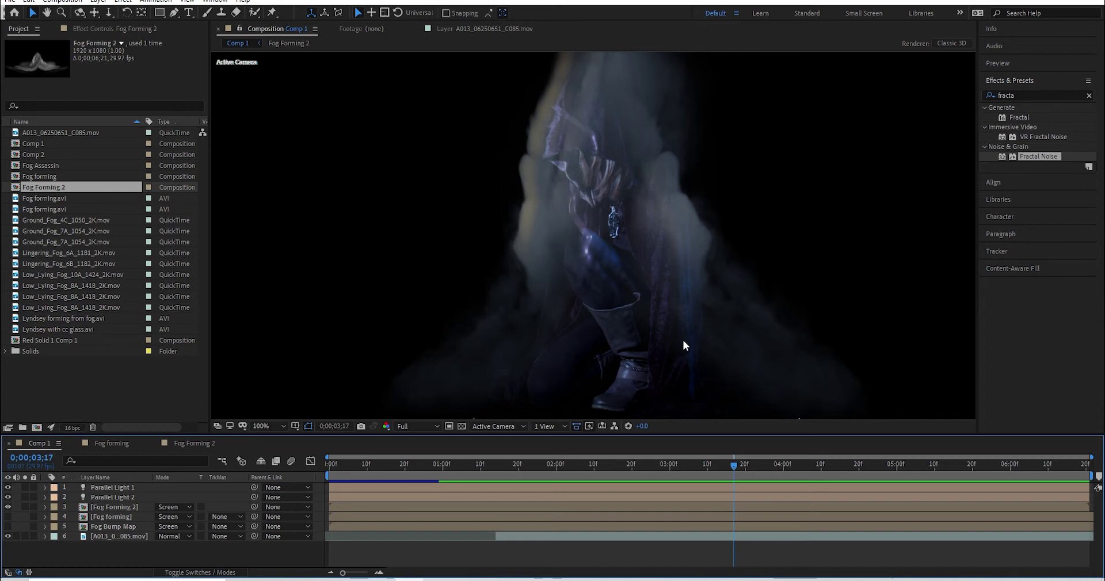
pyautogui.moveTo(736, 474); pyautogui.dragTo(654, 475)
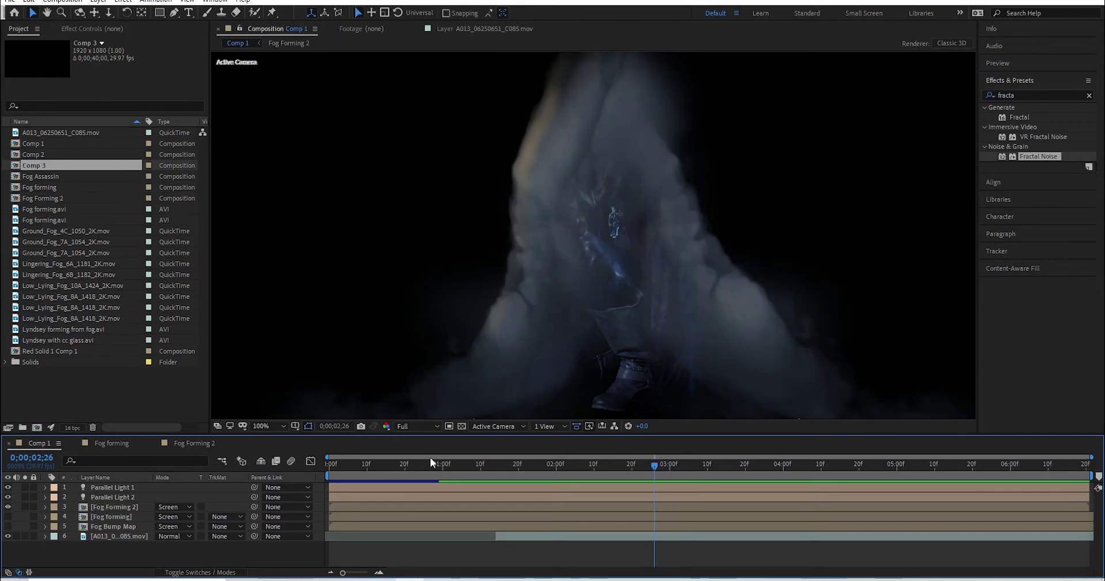
# - Create a 1920 x 1080, 29.97 fps composition named Fog Assassin with a duration of 0;00;40;00
pyautogui.click(67, 1)
pyautogui.click(92, 11)
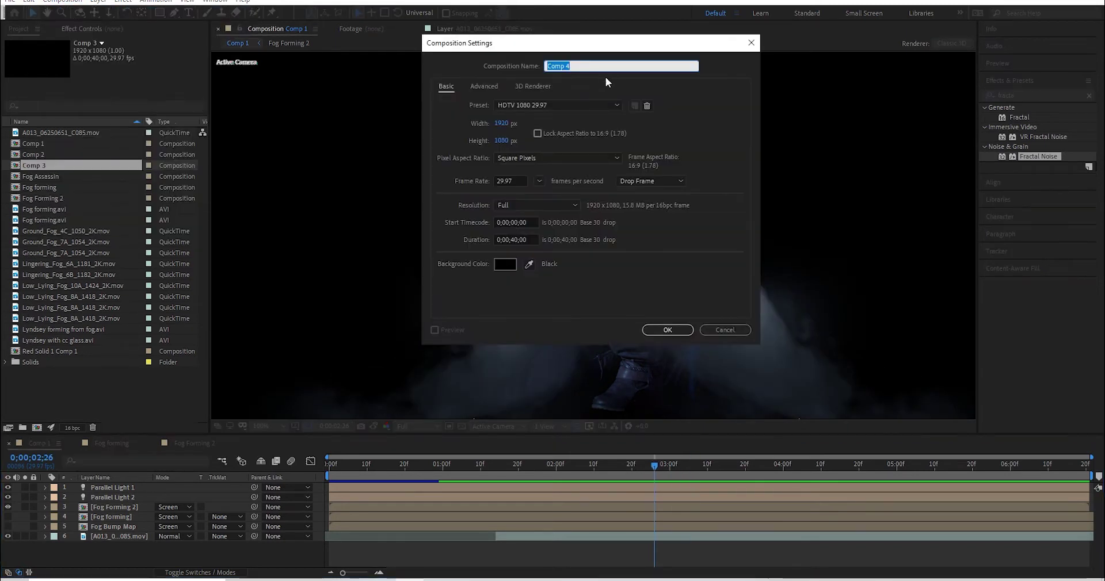
pyautogui.write('Fog Assassin')
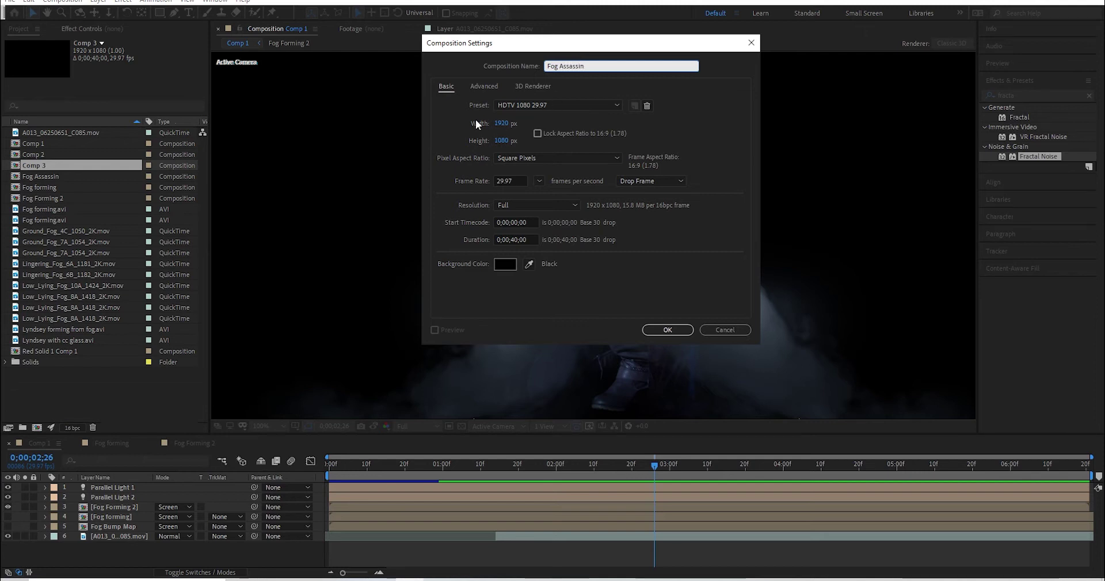
pyautogui.click(670, 332)
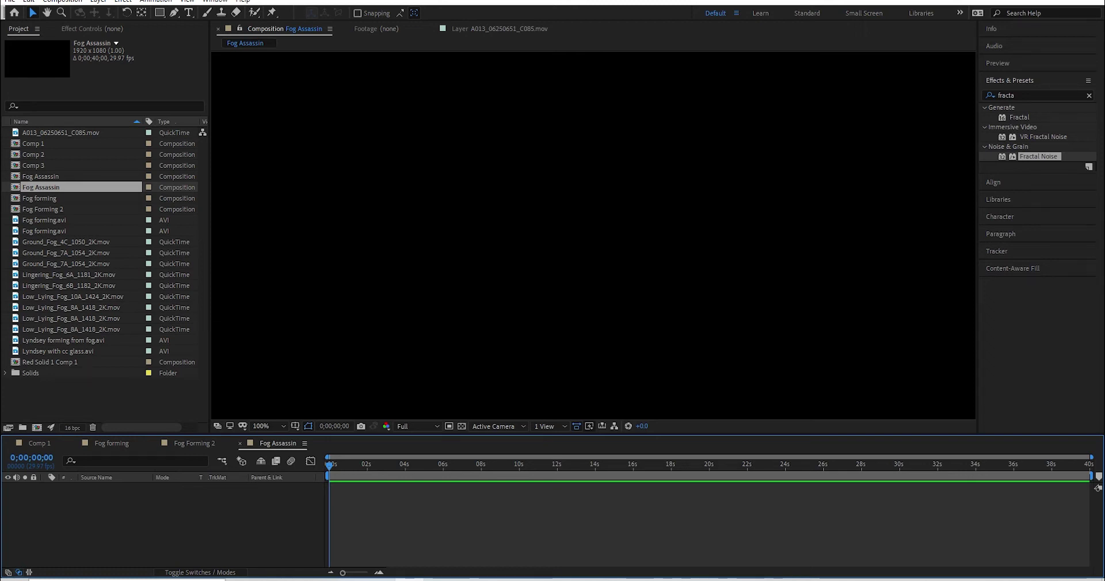
# - Add a black 1920 x 1080 solid layer named Fog to the Fog Assassin composition
pyautogui.click(98, 1)
pyautogui.moveTo(99, 14)
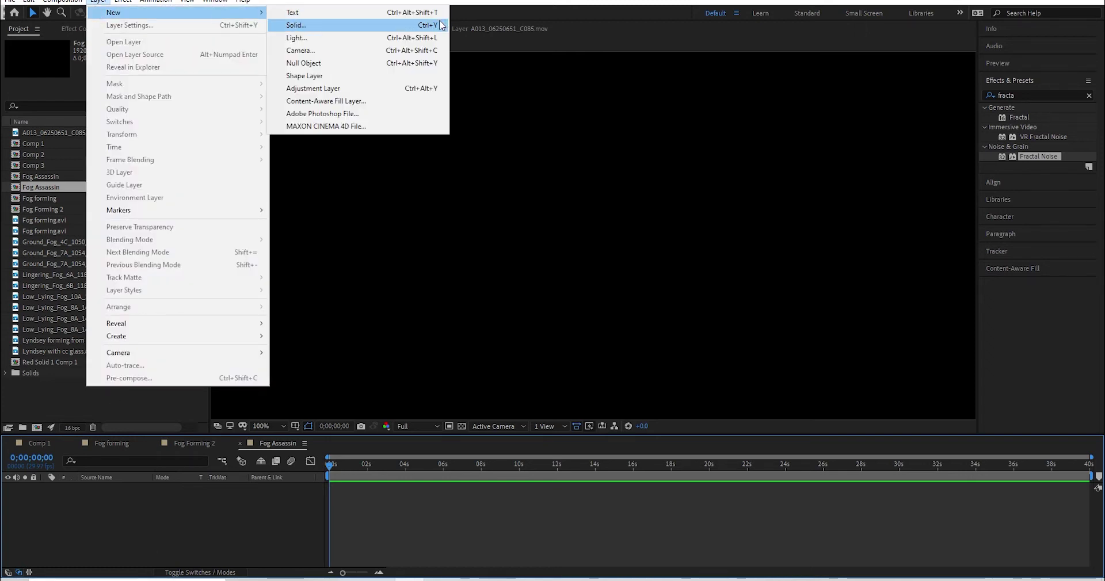
pyautogui.click(299, 25)
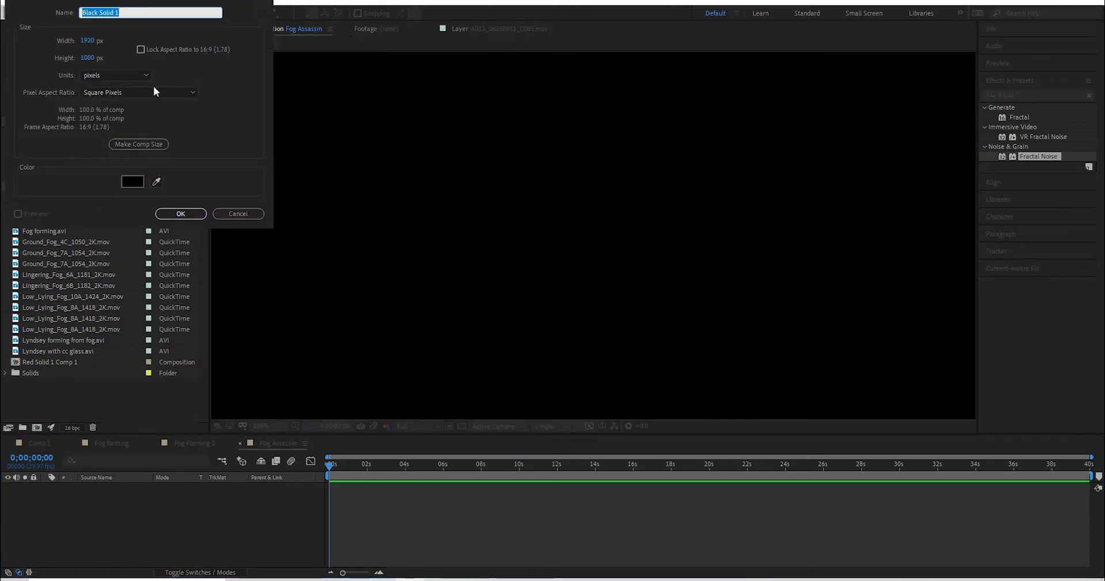
pyautogui.write('Fog')
pyautogui.press('Return')
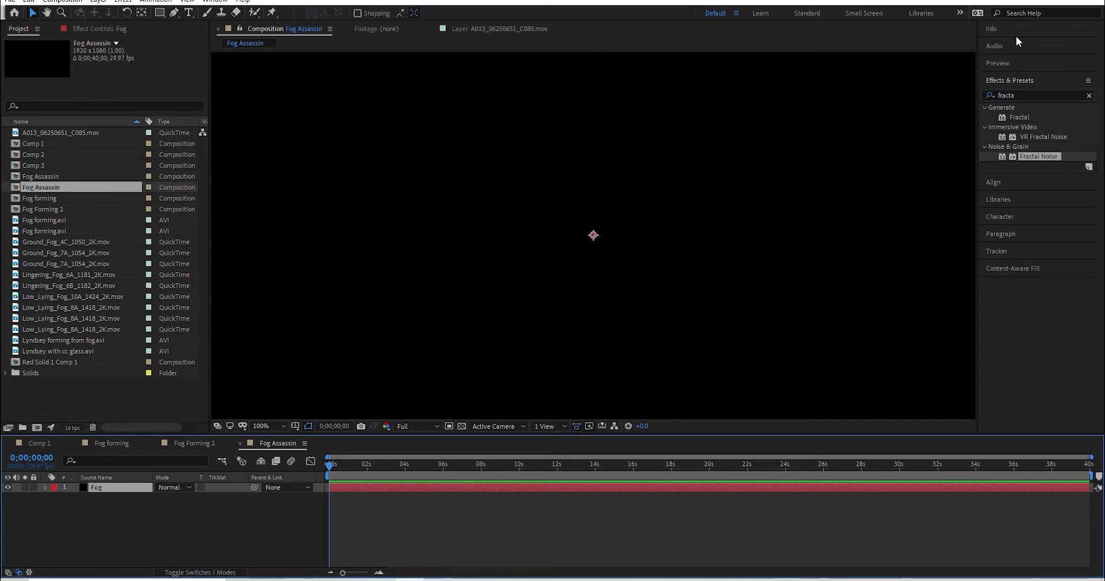
# - Apply the Fractal Noise effect to the Fog solid
pyautogui.click(1028, 92)
pyautogui.moveTo(1038, 156); pyautogui.dragTo(564, 274)
pyautogui.press(',')
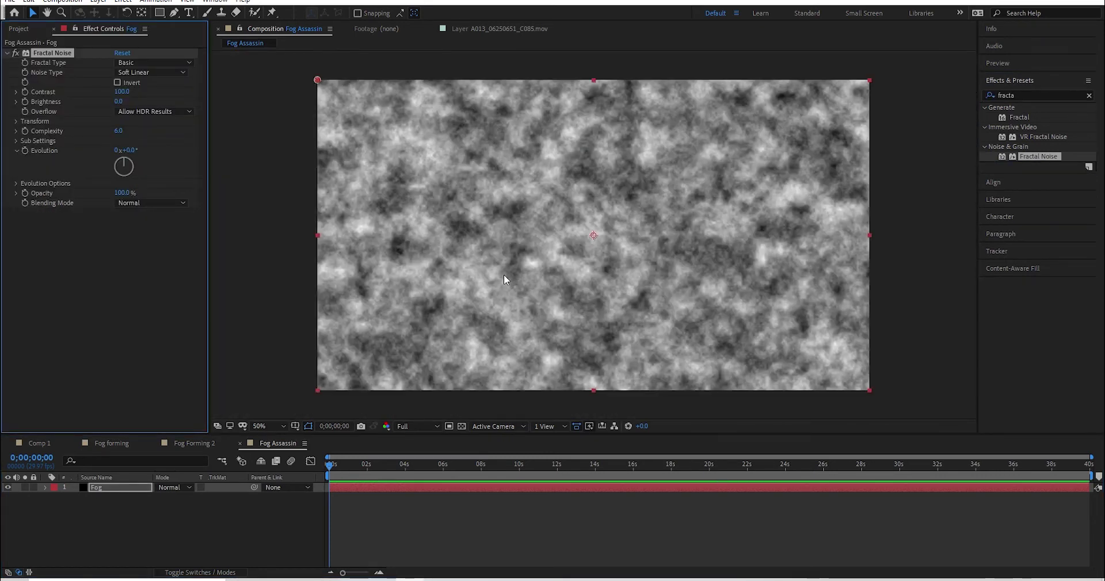
# - Set the Fractal Noise to Cloudy fractal type, Spline noise type, contrast 108 and complexity 7.9, and lower its brightness
pyautogui.click(148, 62)
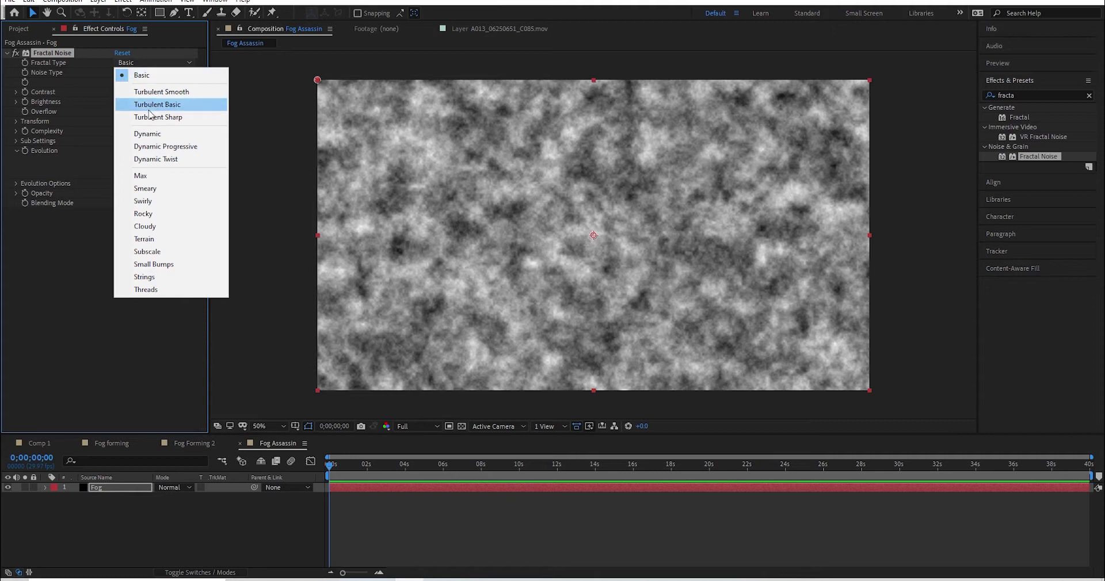
pyautogui.click(155, 228)
pyautogui.click(151, 71)
pyautogui.click(153, 127)
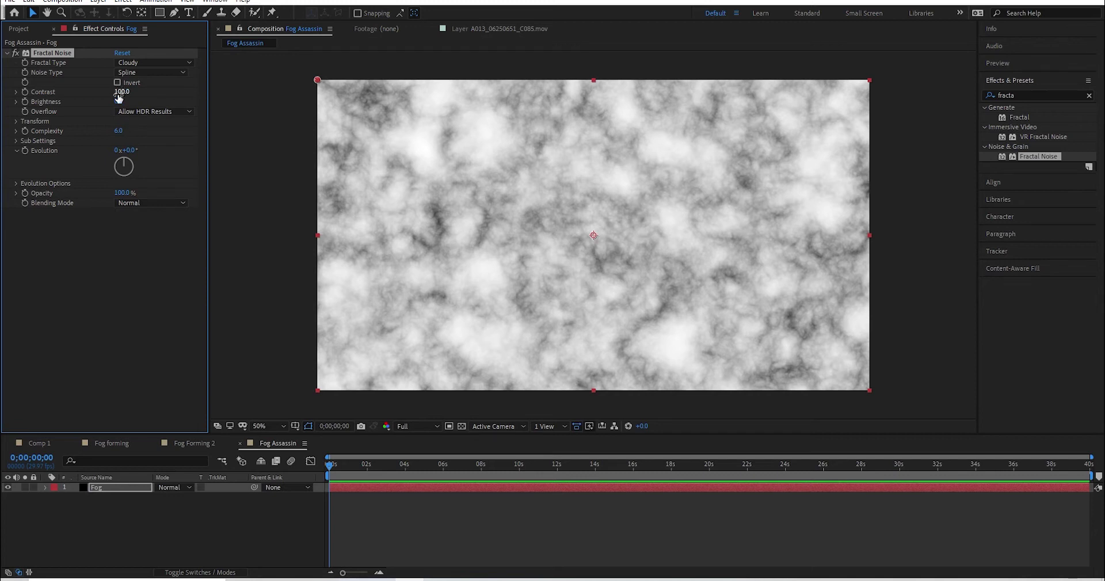
pyautogui.moveTo(119, 102)
pyautogui.mouseDown()
pyautogui.moveTo(95, 103)
pyautogui.moveTo(135, 91)
pyautogui.moveTo(116, 103)
pyautogui.moveTo(115, 91)
pyautogui.moveTo(125, 101)
pyautogui.mouseUp()
pyautogui.moveTo(118, 131); pyautogui.dragTo(207, 130)
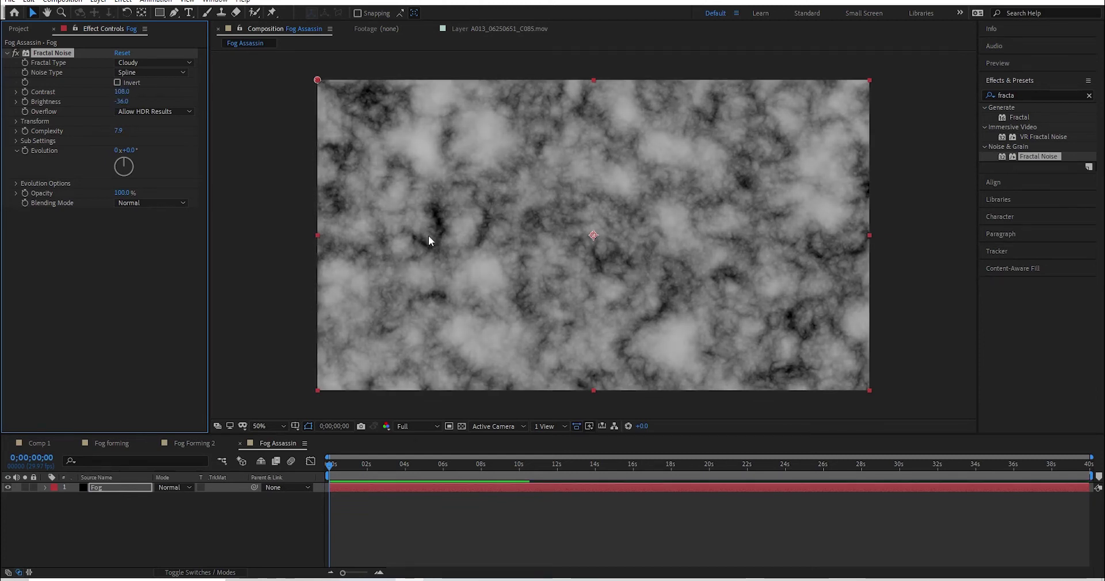
# - Keyframe the noise's Offset Turbulence from the start to 0;00;06;08 so the fog drifts horizontally, and preview the motion
pyautogui.click(15, 121)
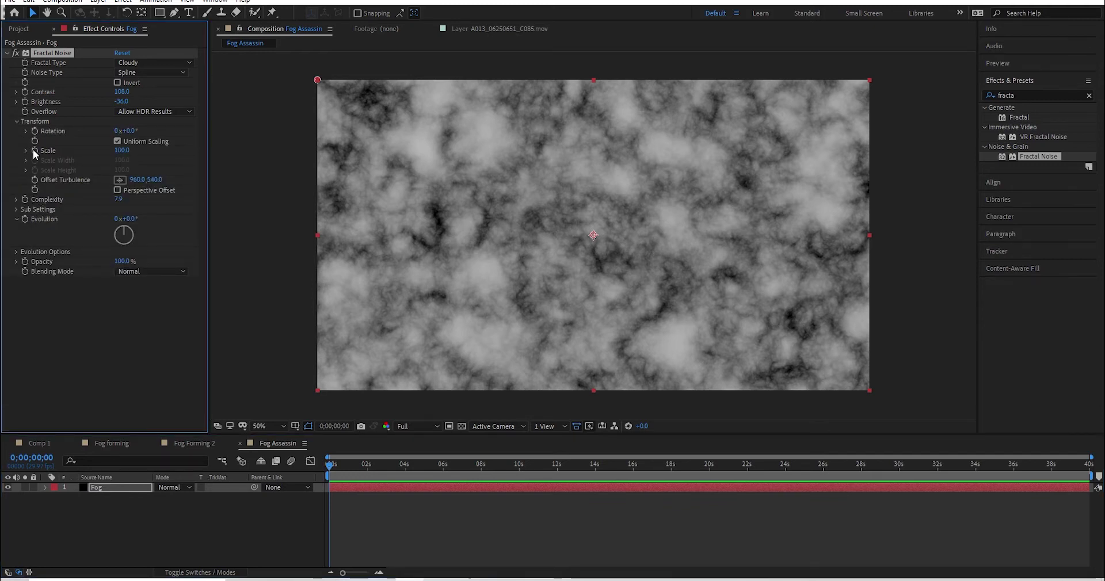
pyautogui.click(26, 150)
pyautogui.moveTo(345, 463); pyautogui.dragTo(448, 474)
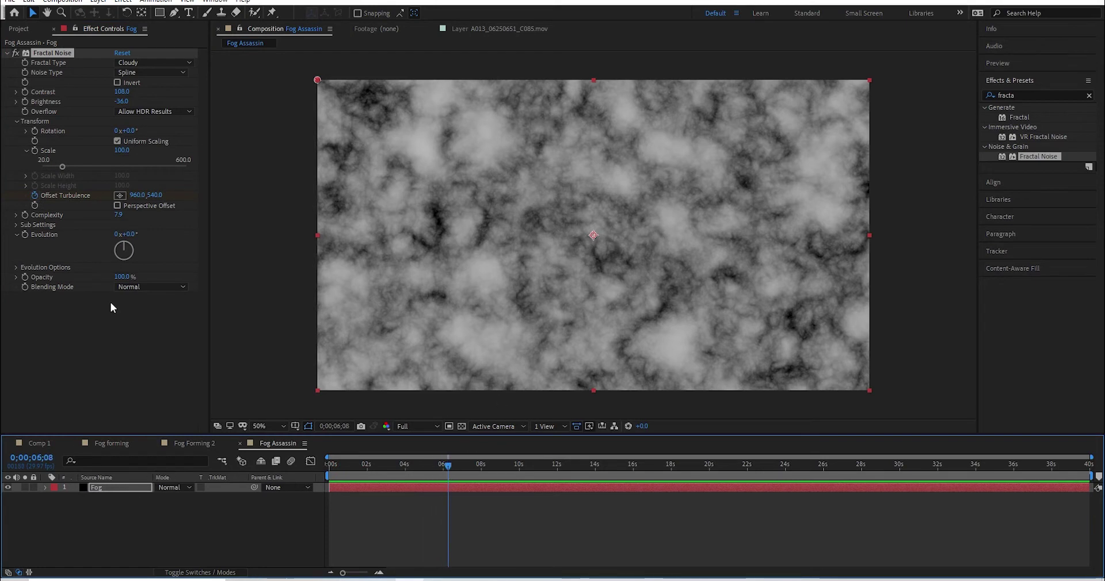
pyautogui.moveTo(138, 195); pyautogui.dragTo(803, 191)
pyautogui.moveTo(388, 468); pyautogui.dragTo(233, 482)
pyautogui.press('space')
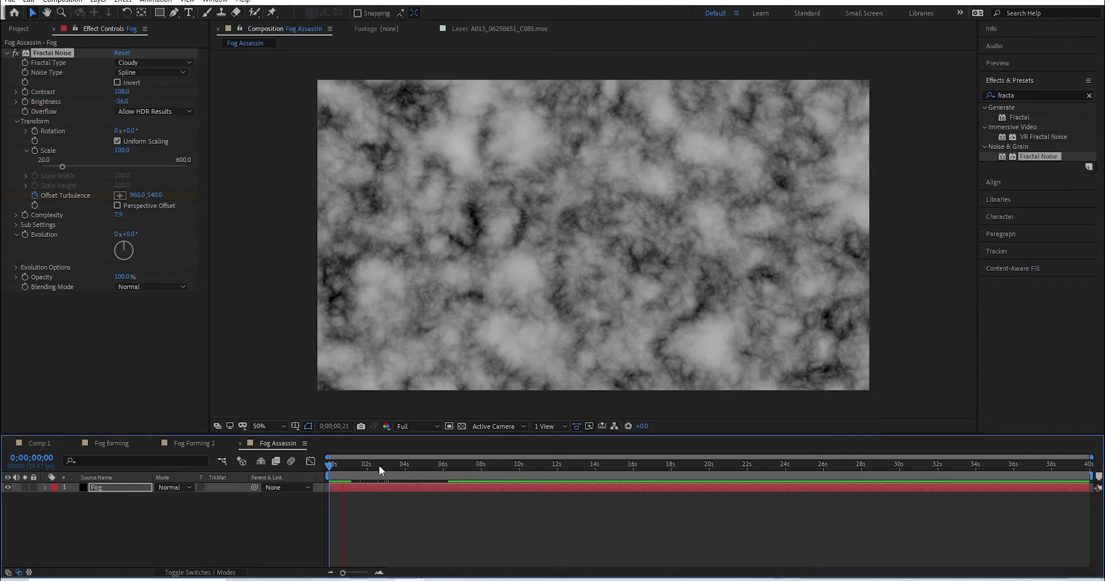
pyautogui.press('space')
# - Keyframe the noise's Evolution from the start to 0;00;06;07 and preview the changing fog
pyautogui.click(25, 235)
pyautogui.click(448, 470)
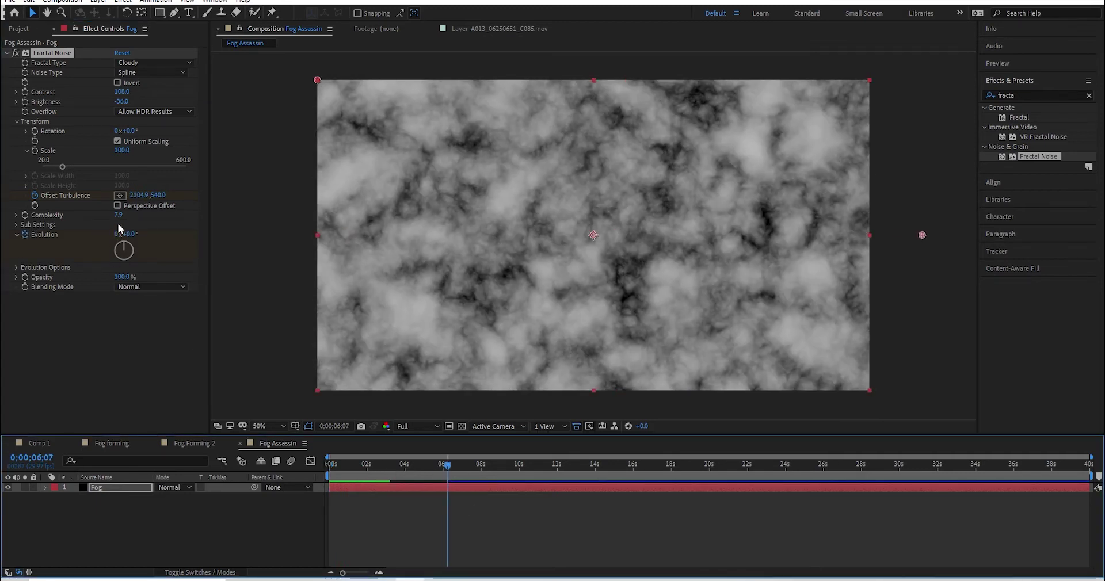
pyautogui.moveTo(126, 235); pyautogui.dragTo(377, 431)
pyautogui.moveTo(374, 469); pyautogui.dragTo(244, 509)
pyautogui.press('space')
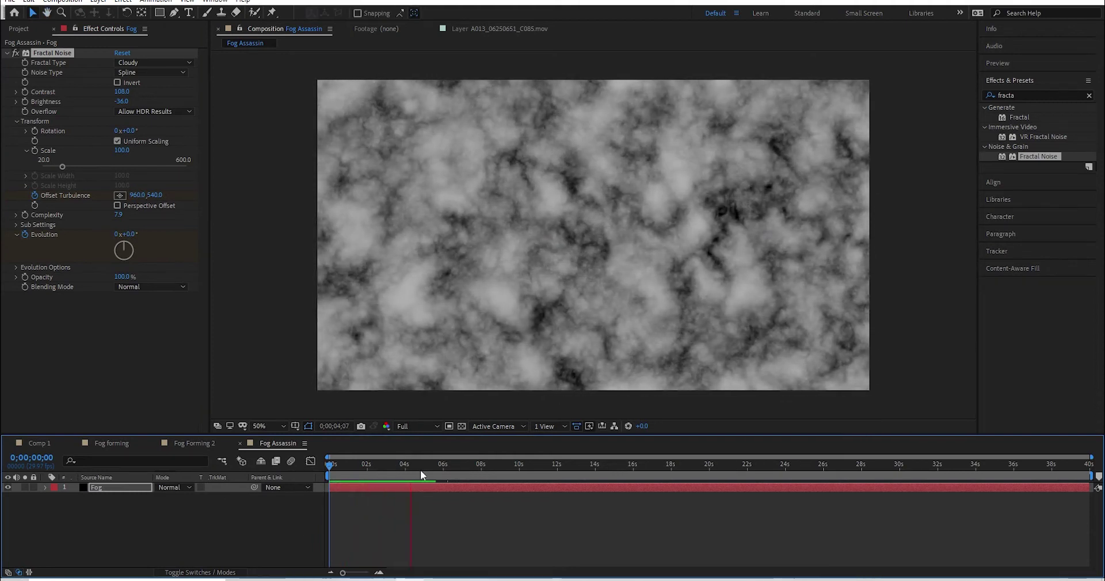
pyautogui.press('space')
# - Draw a closed, elongated, irregular Pen tool mask across the middle of the Fog layer
pyautogui.click(173, 12)
pyautogui.click(378, 247)
pyautogui.click(466, 207)
pyautogui.click(609, 195)
pyautogui.click(664, 240)
pyautogui.click(776, 248)
pyautogui.click(797, 290)
pyautogui.click(698, 315)
pyautogui.click(544, 302)
pyautogui.moveTo(466, 318); pyautogui.dragTo(452, 311)
pyautogui.click(408, 292)
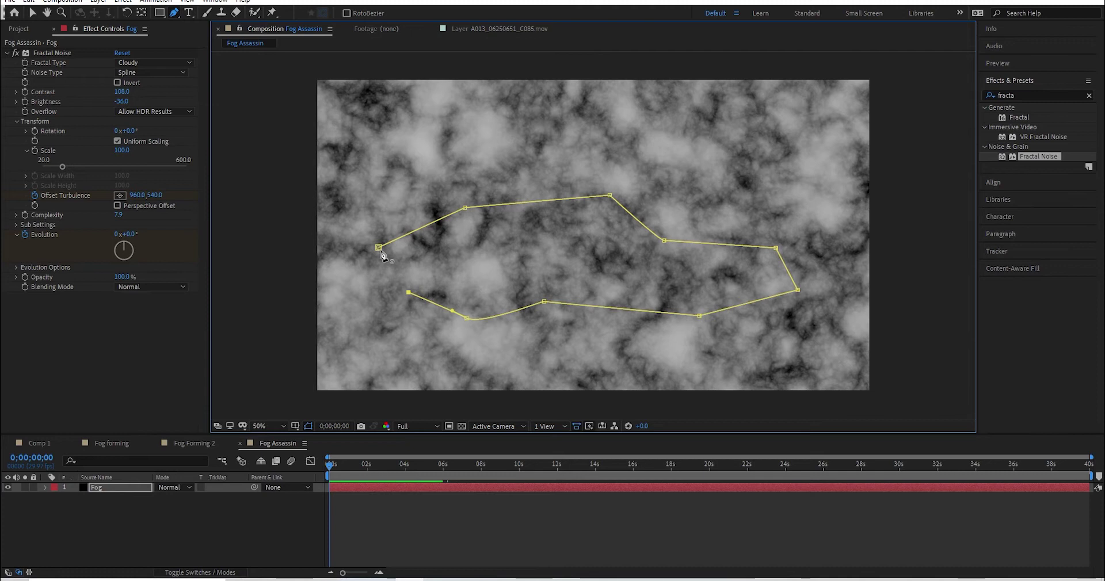
pyautogui.click(378, 248)
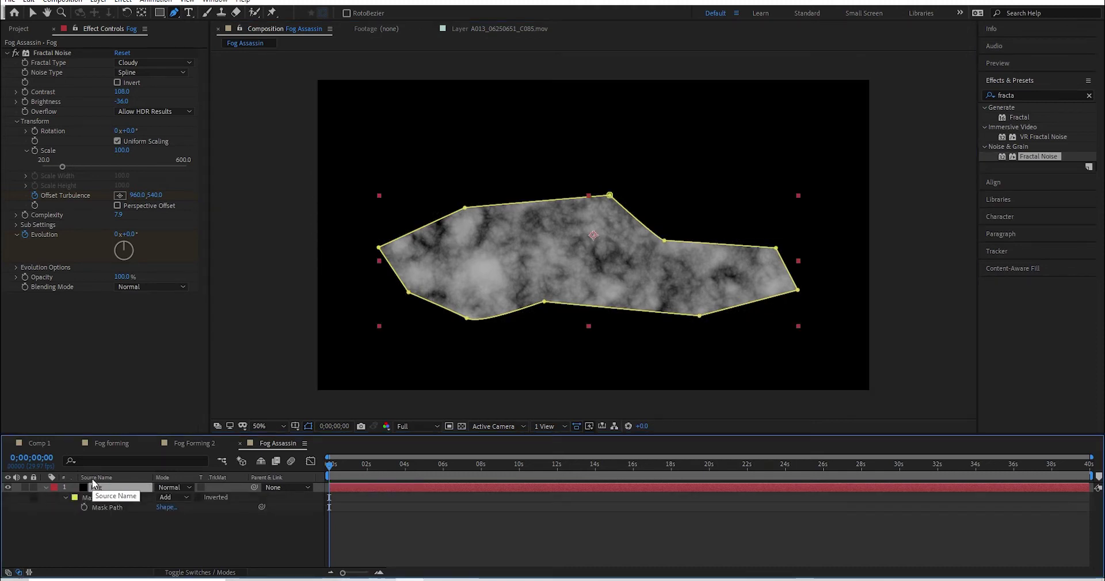
# - Set the fog mask's feather to 125 pixels and its expansion to -17 pixels, and preview the softened fog
pyautogui.press('m')
pyautogui.press('m')
pyautogui.moveTo(164, 517); pyautogui.dragTo(236, 510)
pyautogui.moveTo(159, 537)
pyautogui.mouseDown()
pyautogui.moveTo(185, 533)
pyautogui.moveTo(147, 533)
pyautogui.mouseUp()
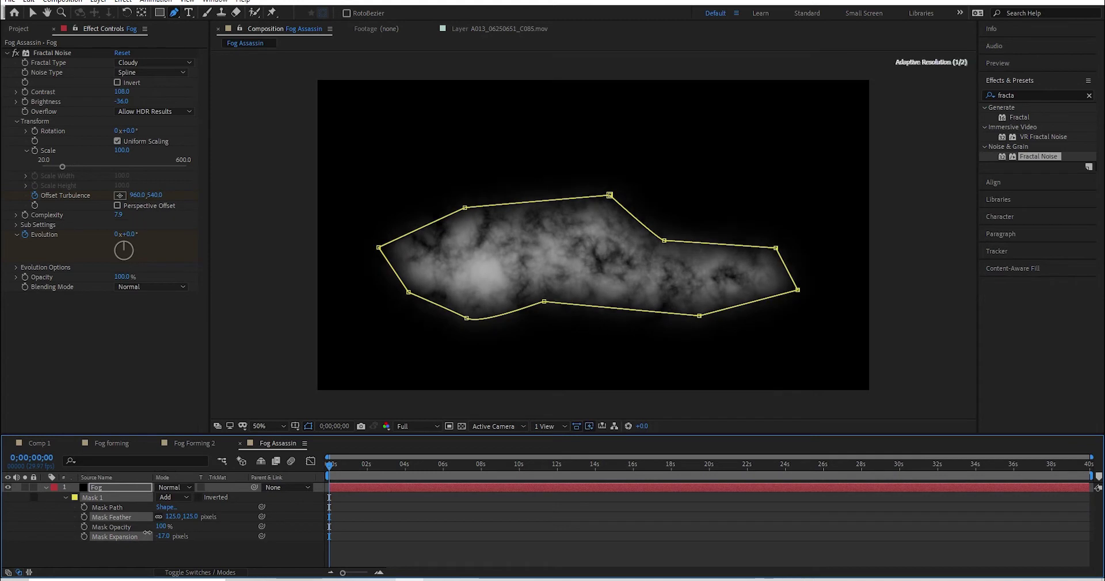
pyautogui.press('v')
pyautogui.click(532, 464)
pyautogui.press('space')
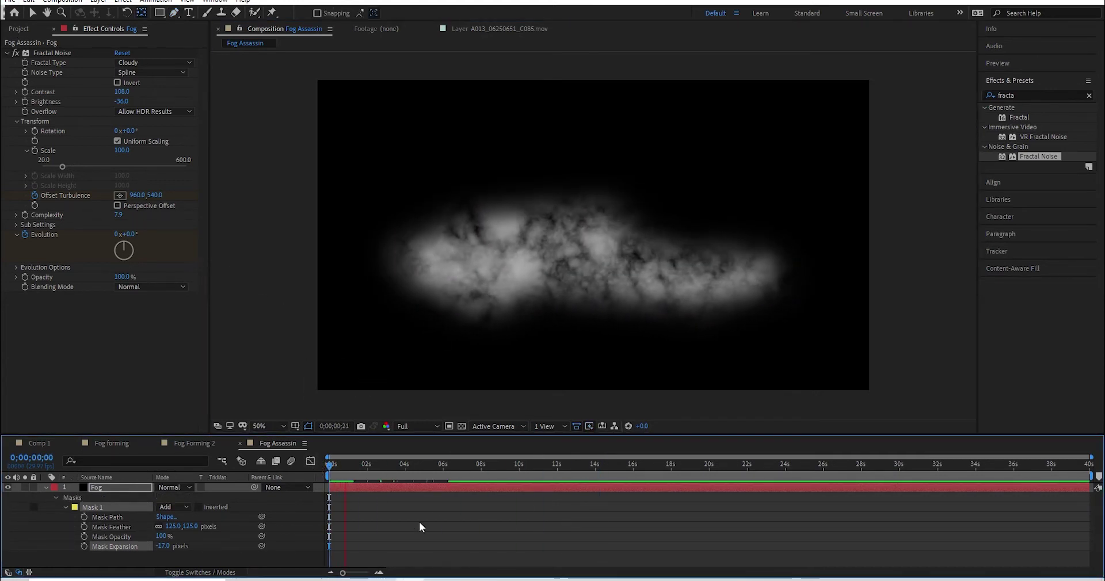
pyautogui.press('space')
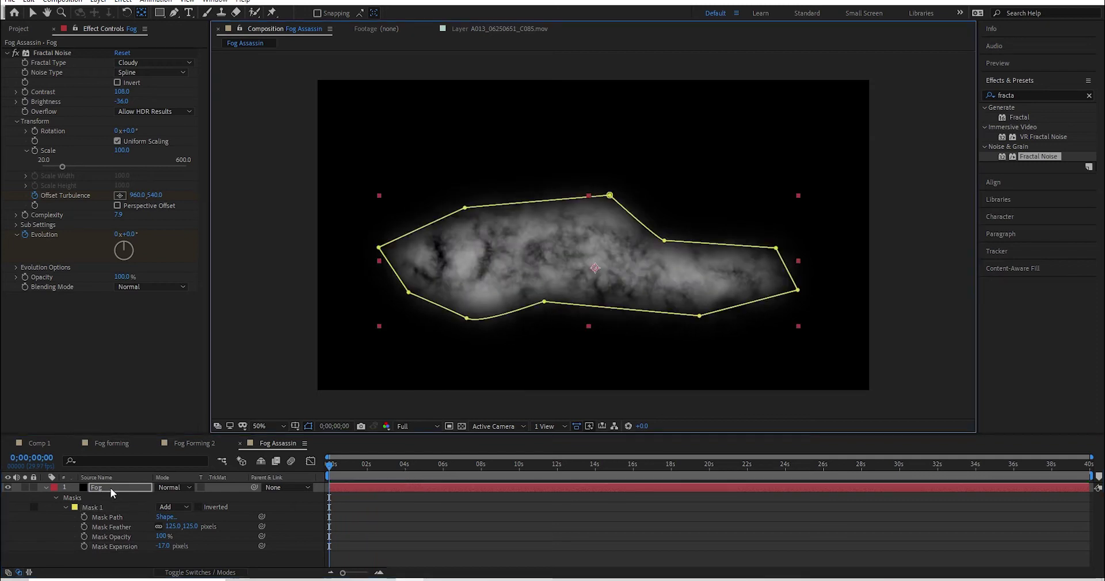
# - Delete the Fog solid layer and add the Ground_Fog_7A_1054_2K.mov footage to the Fog Assassin composition
pyautogui.press('Delete')
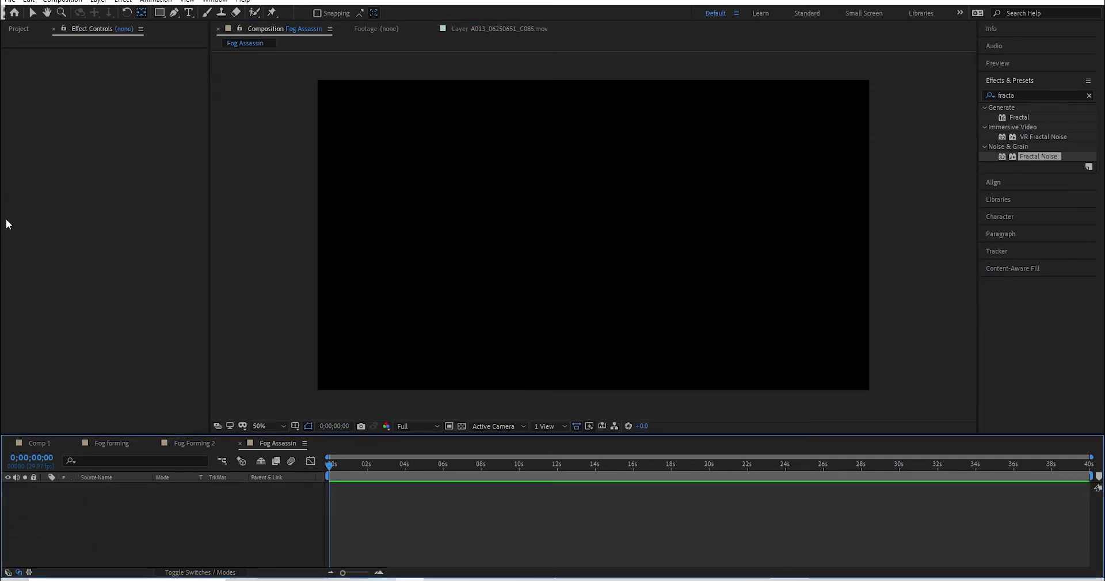
pyautogui.click(17, 28)
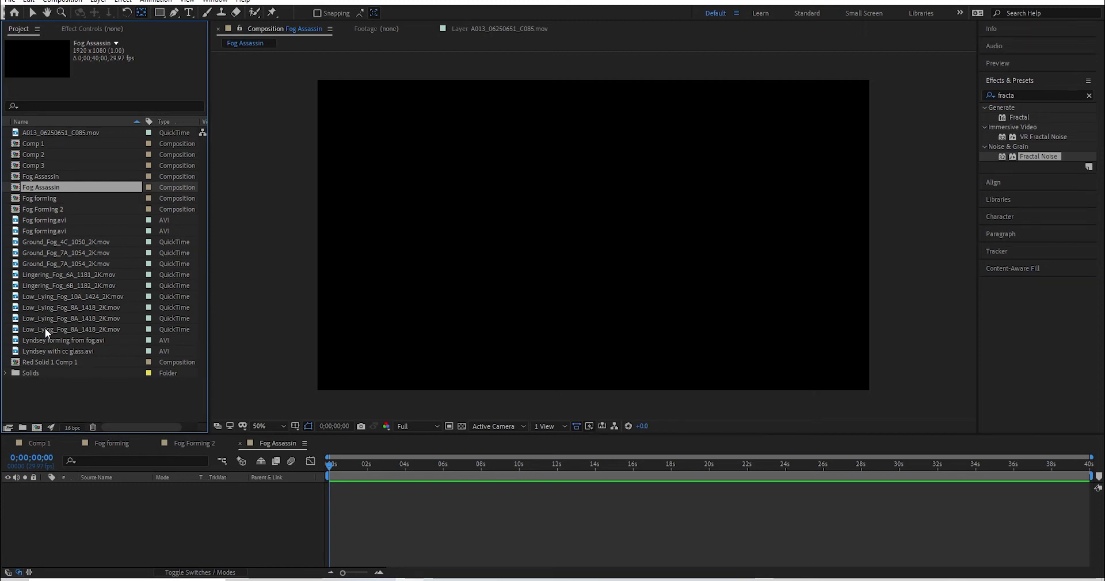
pyautogui.moveTo(63, 253); pyautogui.dragTo(165, 508)
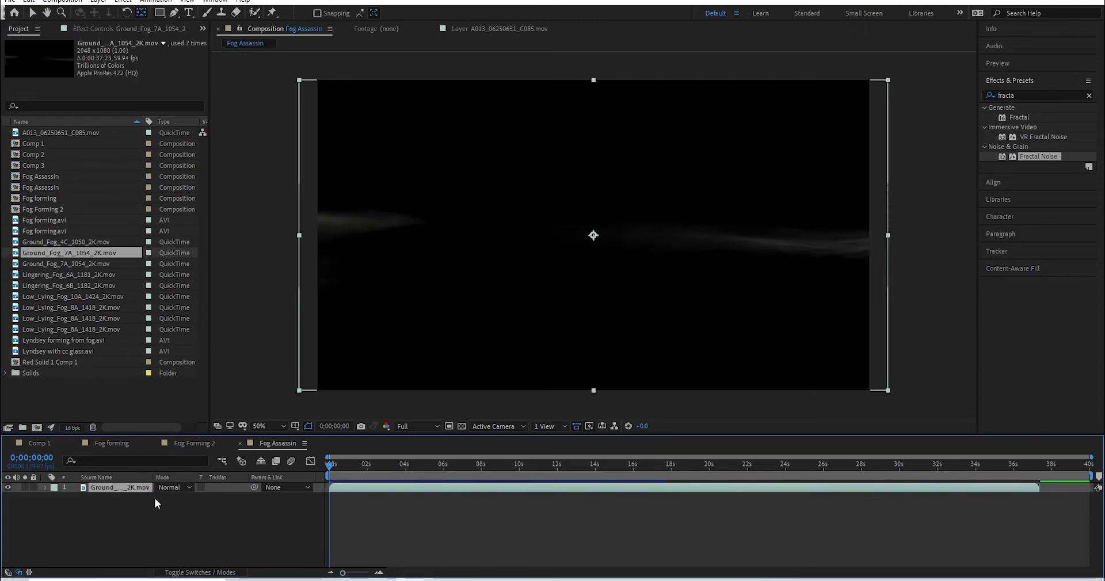
# - At 0;00;35;05, draw a closed Pen tool mask around the bright lower-right fog bank and adjust its right-edge points
pyautogui.moveTo(363, 464); pyautogui.dragTo(997, 489)
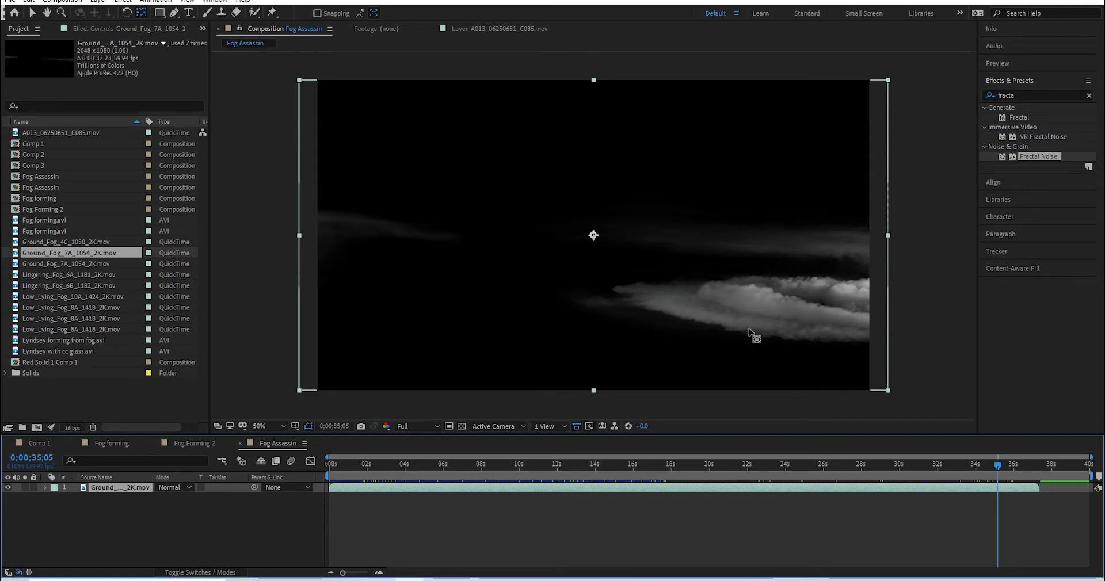
pyautogui.click(174, 12)
pyautogui.click(874, 273)
pyautogui.click(781, 269)
pyautogui.click(629, 269)
pyautogui.click(563, 302)
pyautogui.click(645, 350)
pyautogui.click(812, 368)
pyautogui.click(858, 351)
pyautogui.click(866, 331)
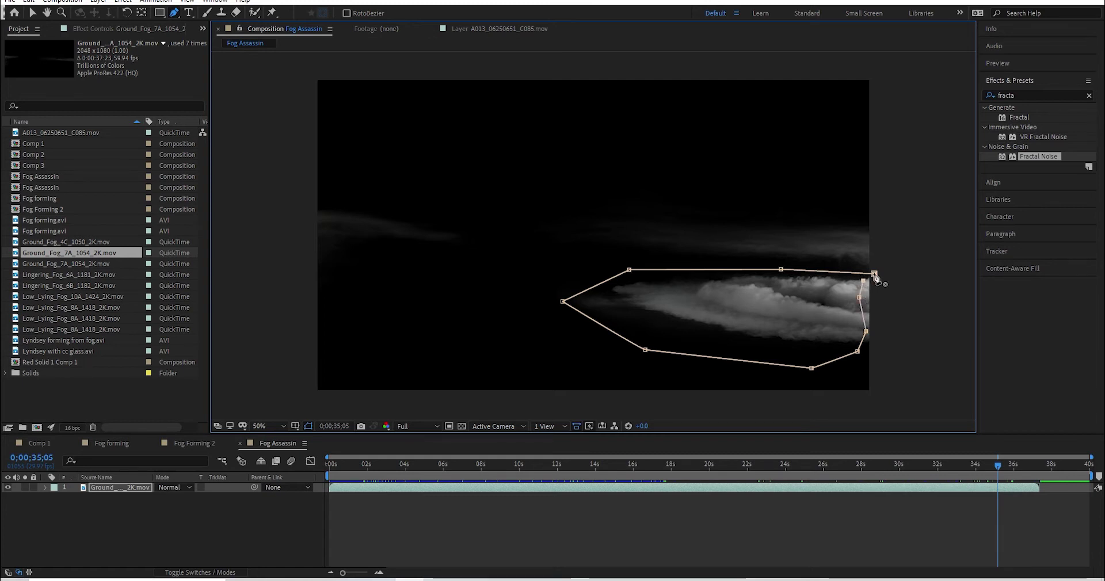
pyautogui.click(875, 275)
pyautogui.moveTo(858, 297); pyautogui.dragTo(863, 298)
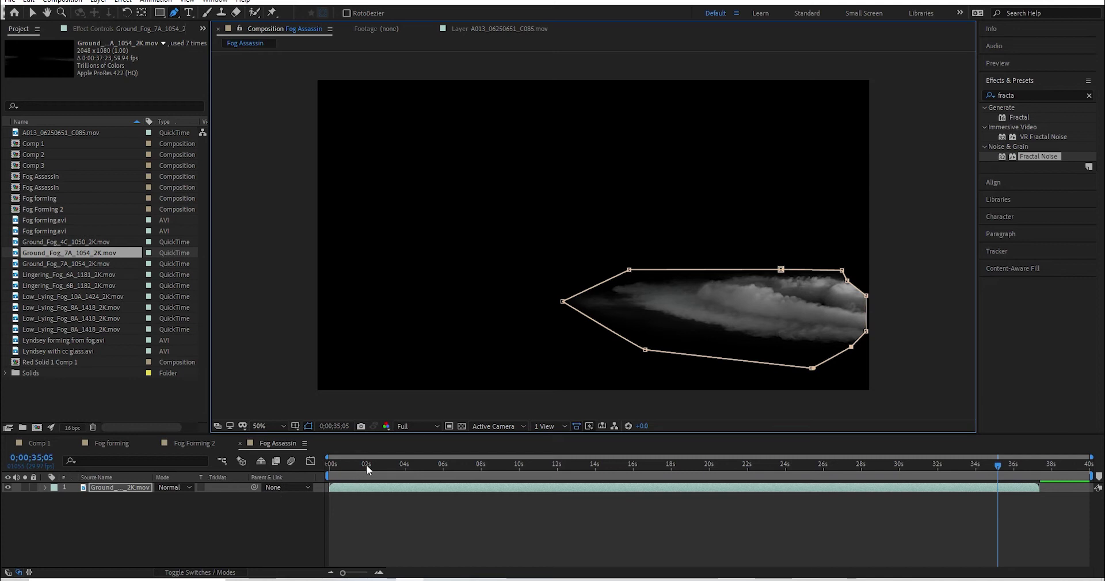
# - Return to the start of the composition and enable time remapping on the ground fog layer
pyautogui.moveTo(367, 469); pyautogui.dragTo(309, 498)
pyautogui.click(132, 490)
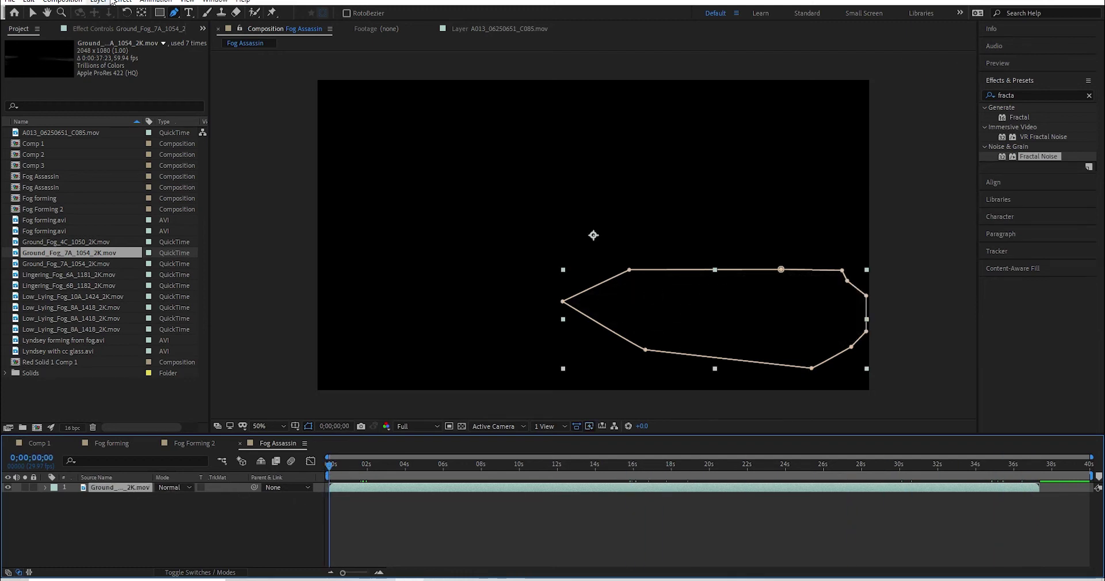
pyautogui.click(109, 1)
pyautogui.moveTo(167, 147)
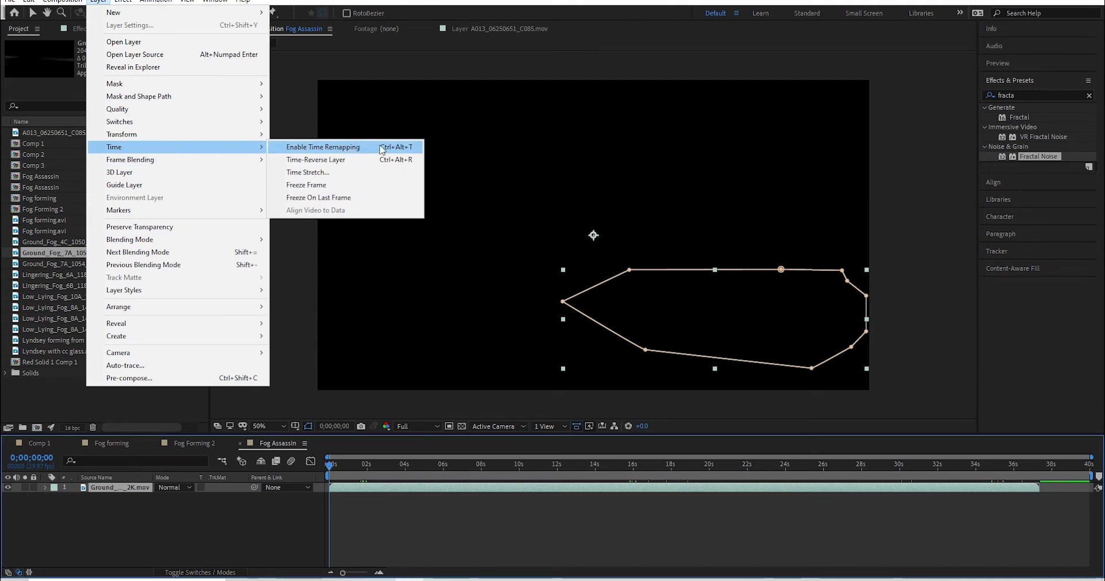
pyautogui.click(359, 149)
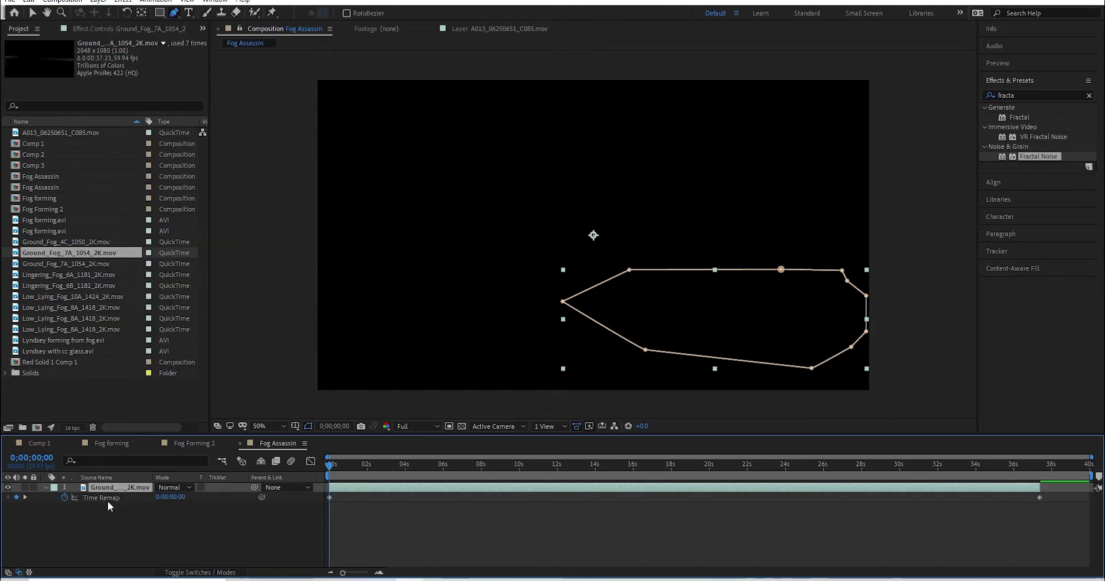
# - Move the fog layer's last Time Remap keyframe to about 4 seconds and preview the sped-up fog
pyautogui.click(329, 497)
pyautogui.click(1041, 498)
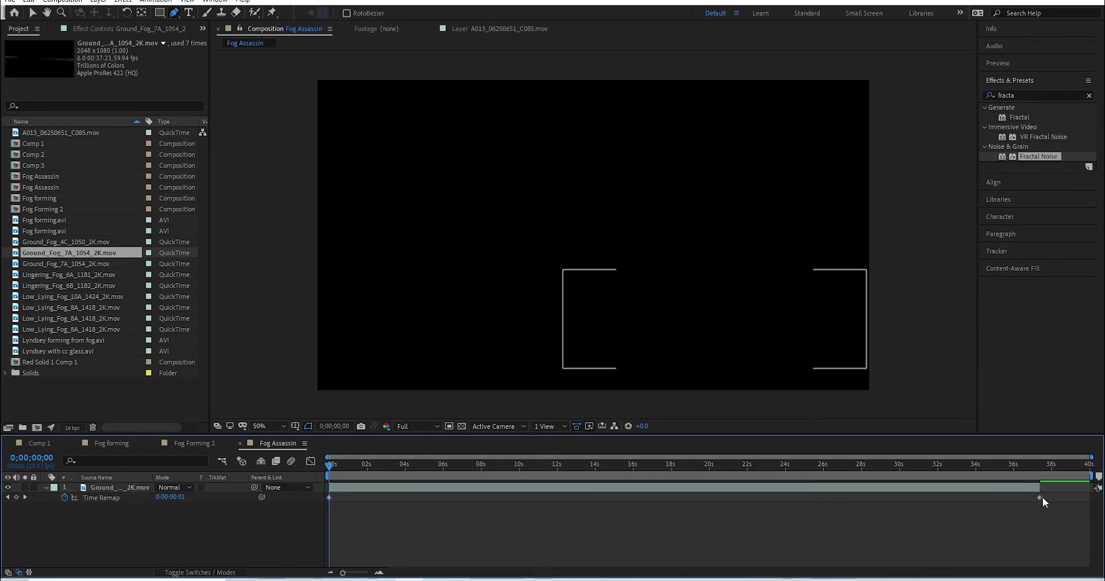
pyautogui.click(1040, 497)
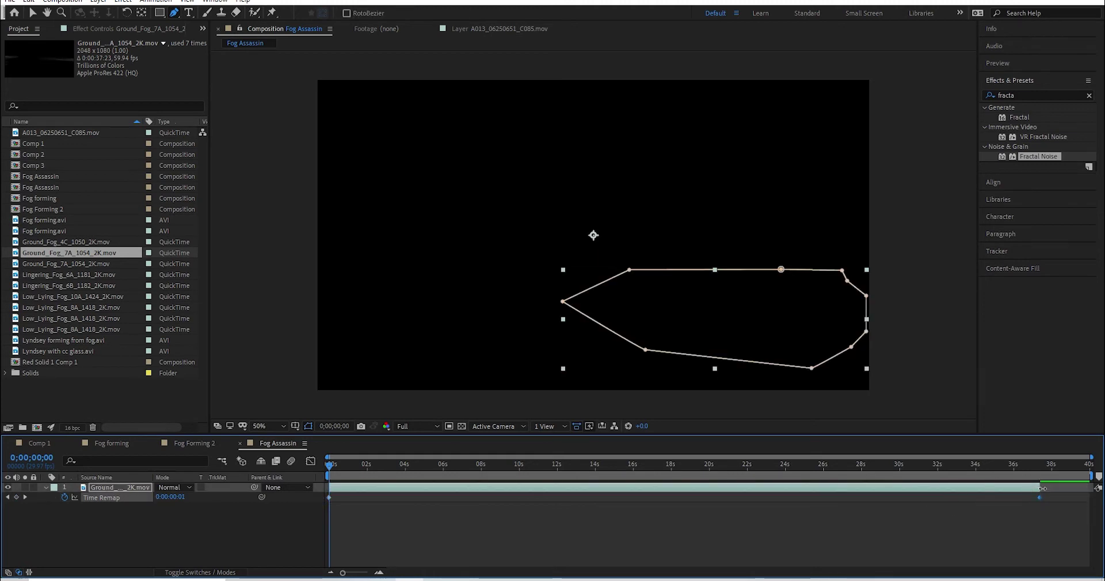
pyautogui.moveTo(1040, 497); pyautogui.dragTo(404, 502)
pyautogui.press('space')
pyautogui.press('space')
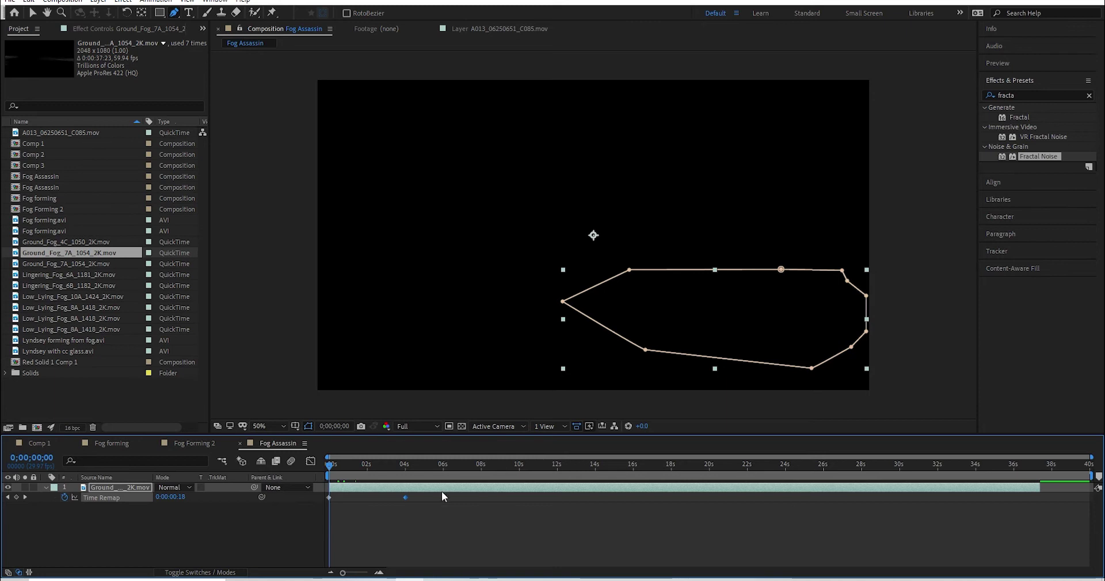
pyautogui.press('space')
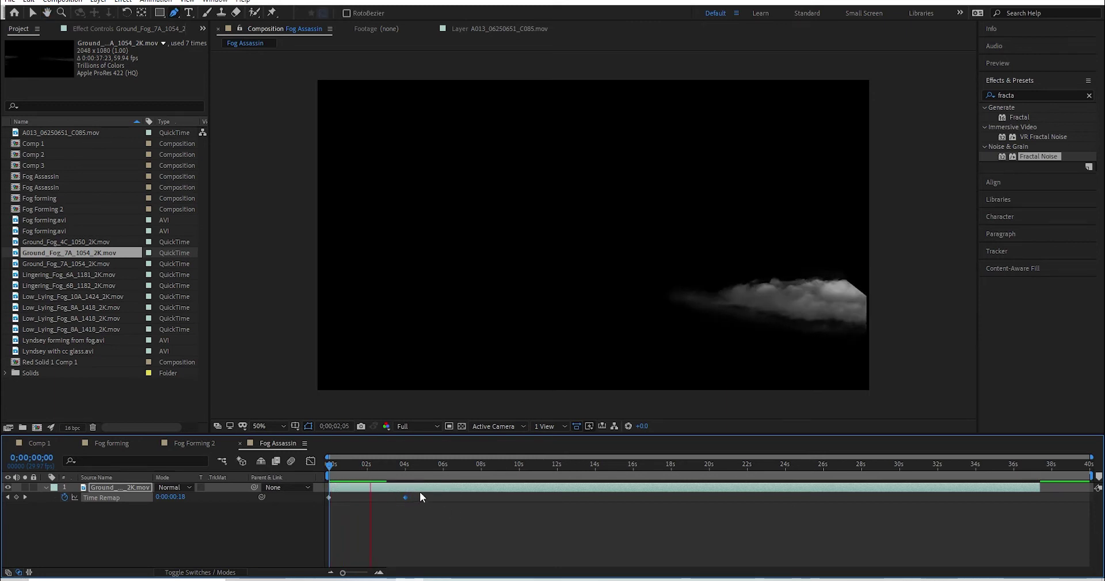
# - At 0;00;03;12, set the fog mask's feather to 94 pixels and its expansion to -9 pixels, and preview from the start
pyautogui.click(375, 472)
pyautogui.moveTo(375, 472); pyautogui.dragTo(393, 471)
pyautogui.press('m')
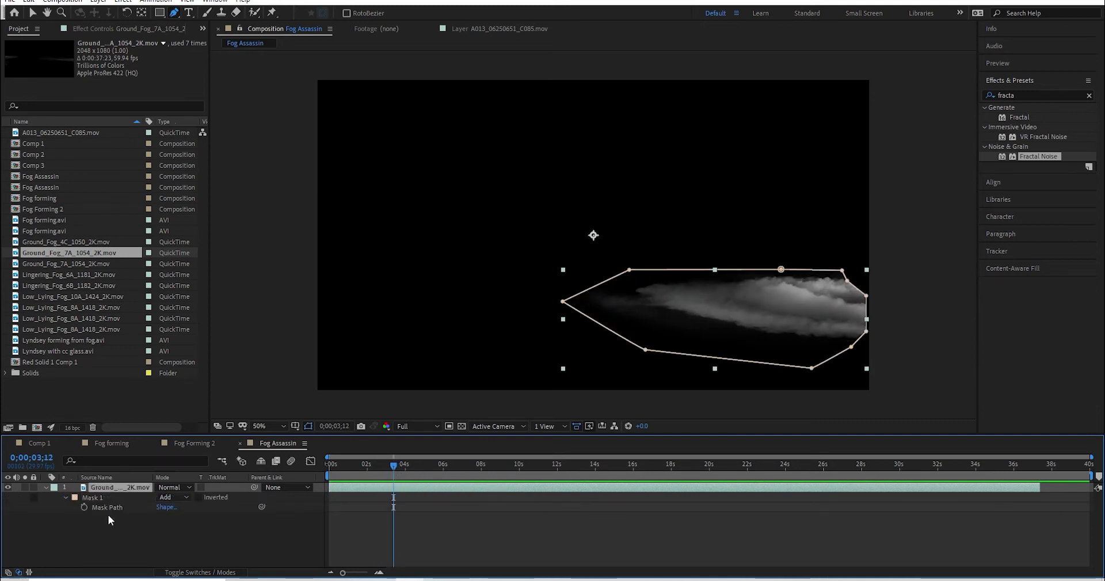
pyautogui.click(66, 497)
pyautogui.click(65, 498)
pyautogui.moveTo(169, 521); pyautogui.dragTo(222, 515)
pyautogui.moveTo(158, 536)
pyautogui.mouseDown()
pyautogui.moveTo(179, 536)
pyautogui.moveTo(153, 536)
pyautogui.mouseUp()
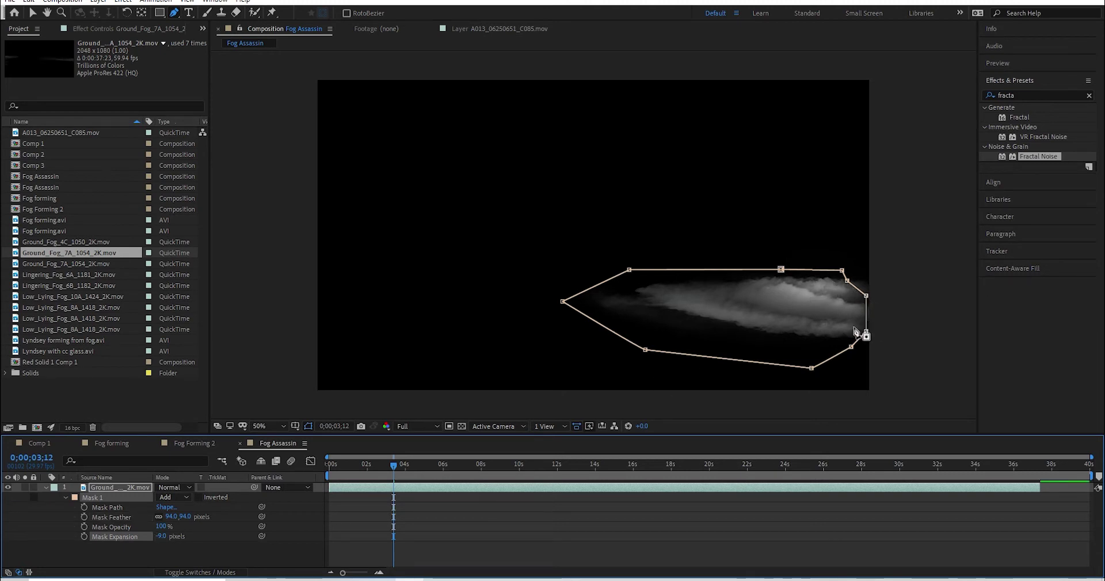
pyautogui.press('Home')
pyautogui.press('space')
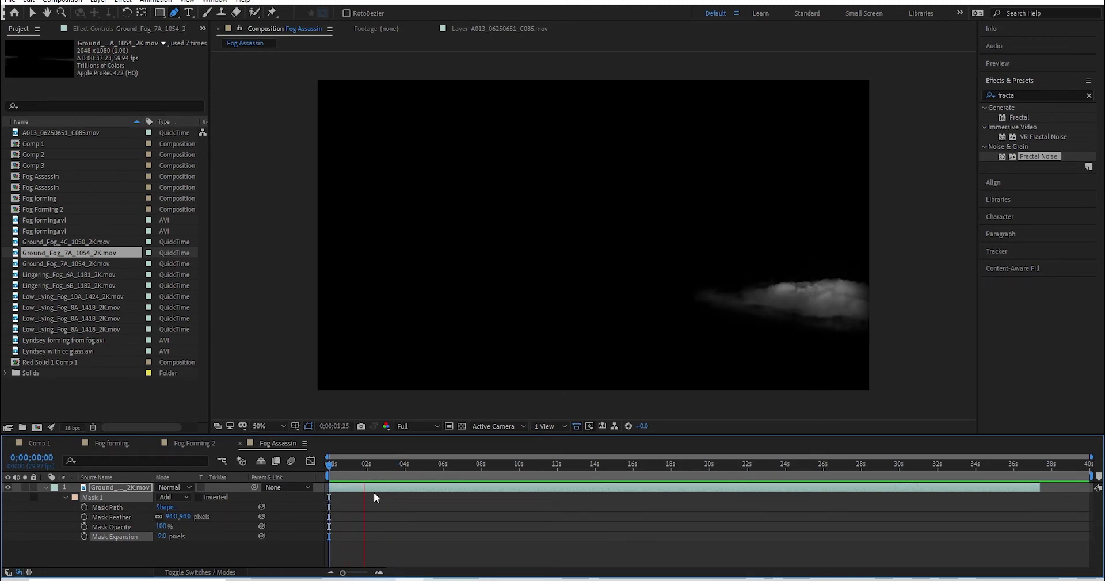
pyautogui.press('space')
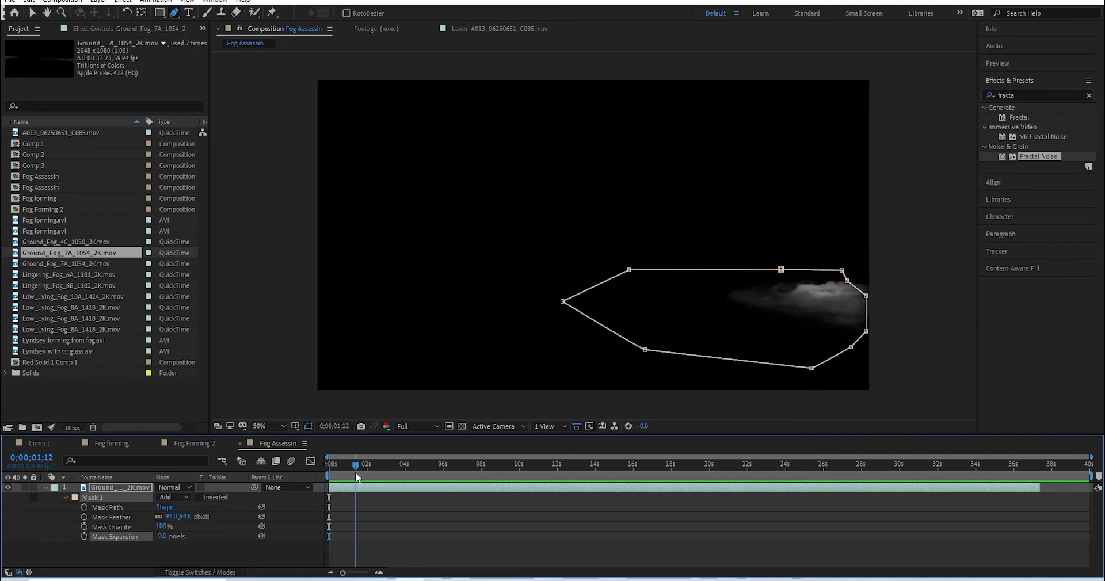
# - At 0;00;04;06, move the masked fog layer to the left so its right end lies just past the composition's center
pyautogui.moveTo(365, 471); pyautogui.dragTo(409, 472)
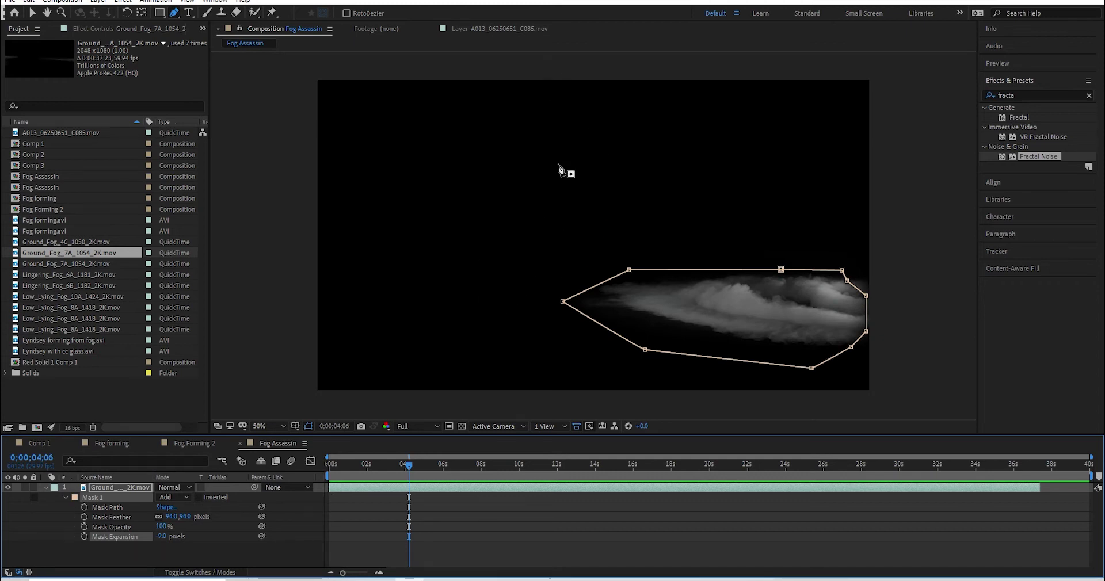
pyautogui.press('v')
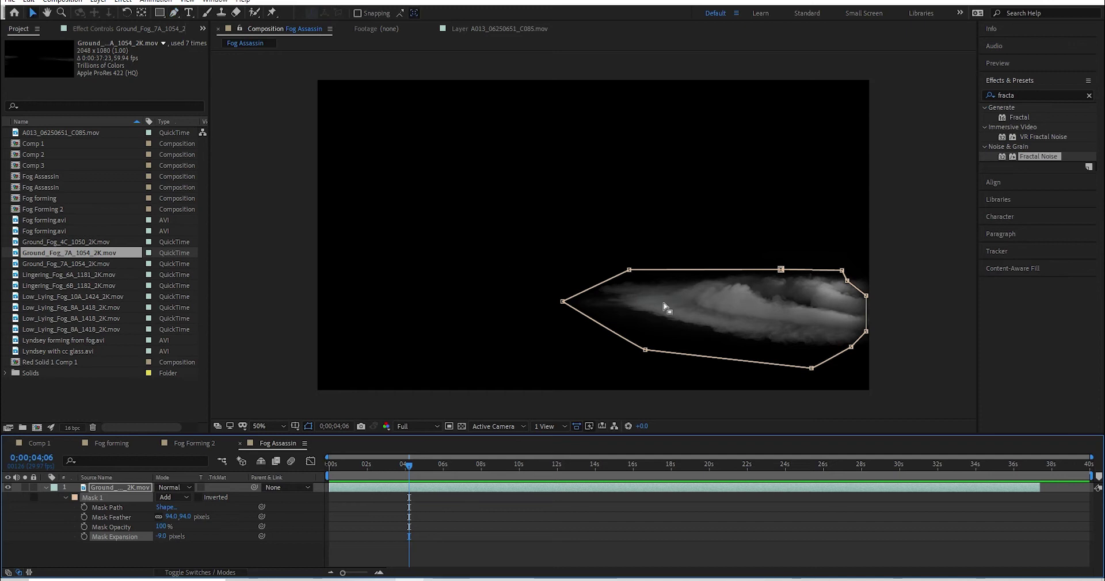
pyautogui.moveTo(734, 305); pyautogui.dragTo(501, 286)
# - At 0;00;04;00, place seven Puppet pins in a row along the fog from its right end to its left tip
pyautogui.hotkey('ctrl', 'p')
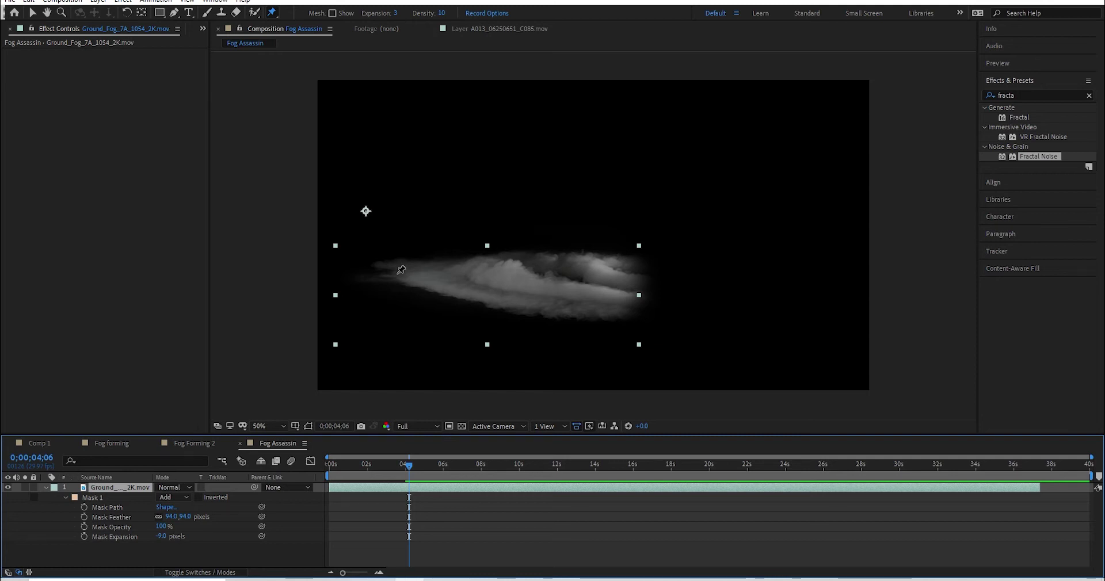
pyautogui.press('space')
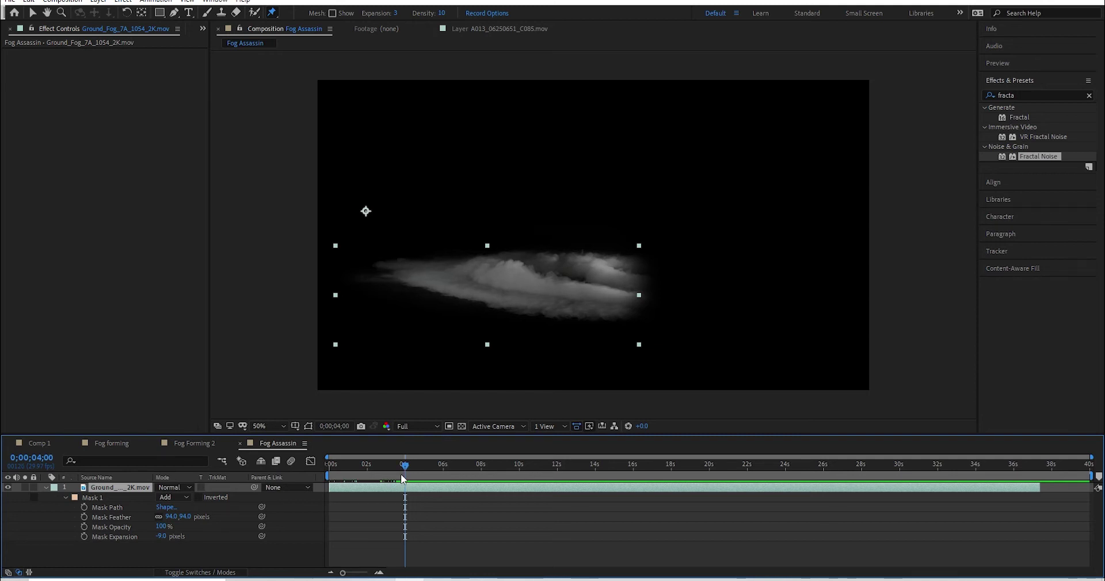
pyautogui.click(634, 273)
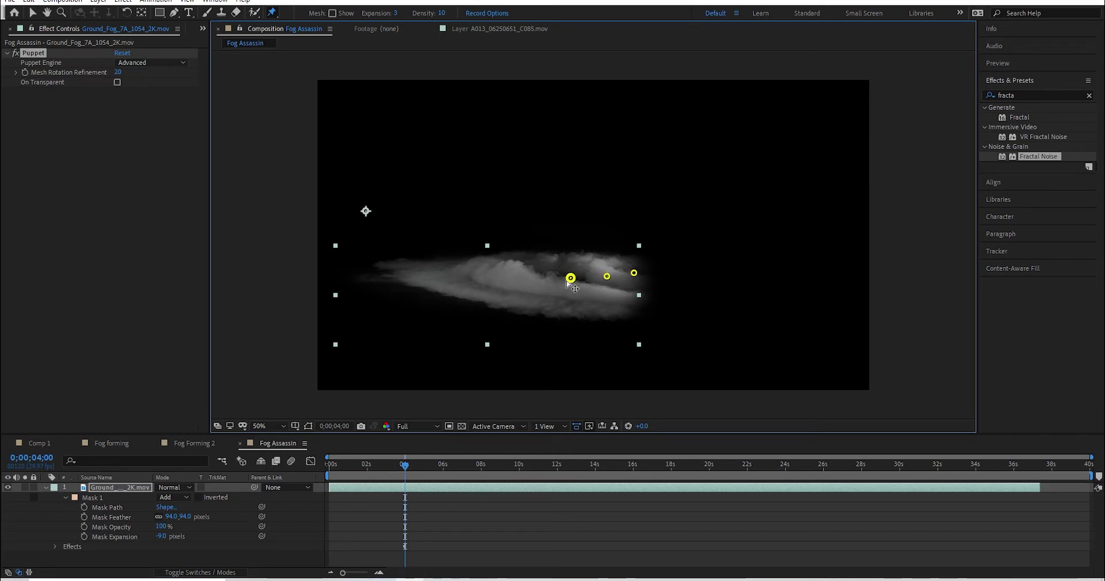
pyautogui.click(523, 280)
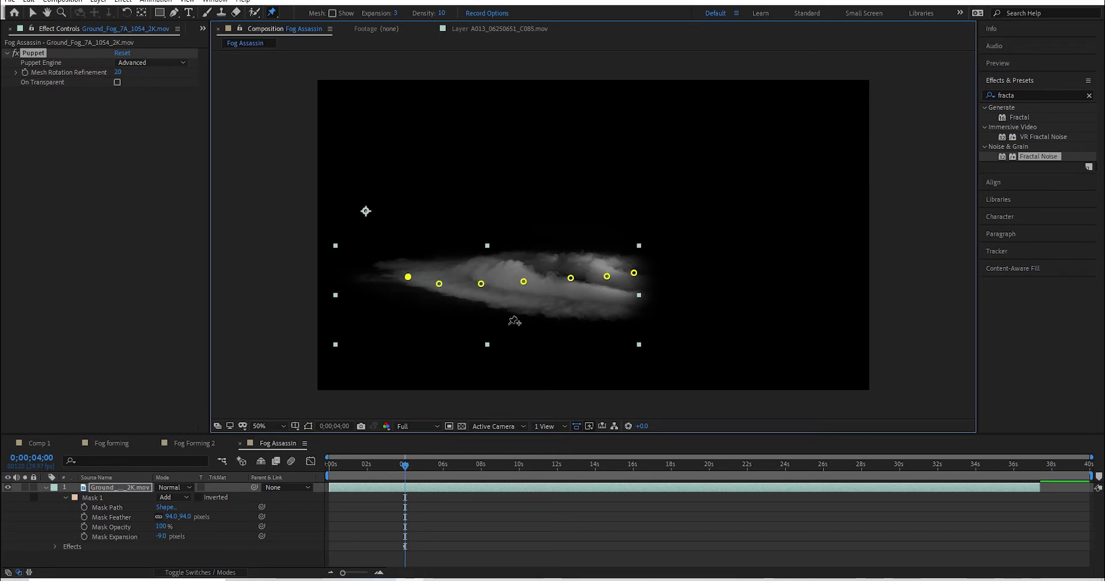
# - Move the right-hand Puppet pins upward to bend the fog into a curve rising to a peak near the center
pyautogui.moveTo(636, 274); pyautogui.dragTo(617, 180)
pyautogui.moveTo(605, 281); pyautogui.dragTo(590, 231)
pyautogui.moveTo(616, 180); pyautogui.dragTo(584, 142)
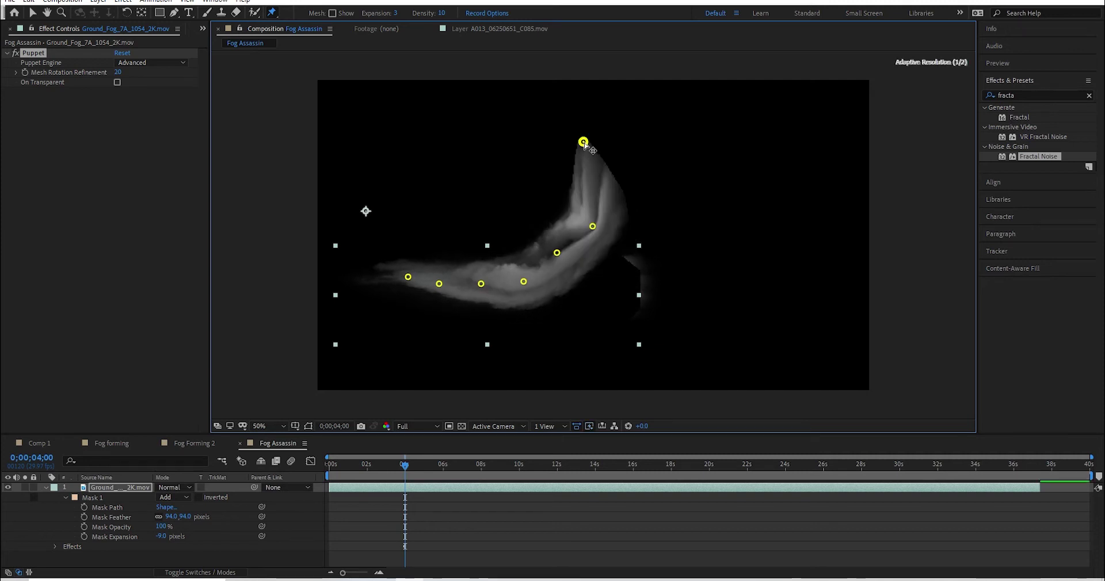
pyautogui.moveTo(592, 226); pyautogui.dragTo(570, 216)
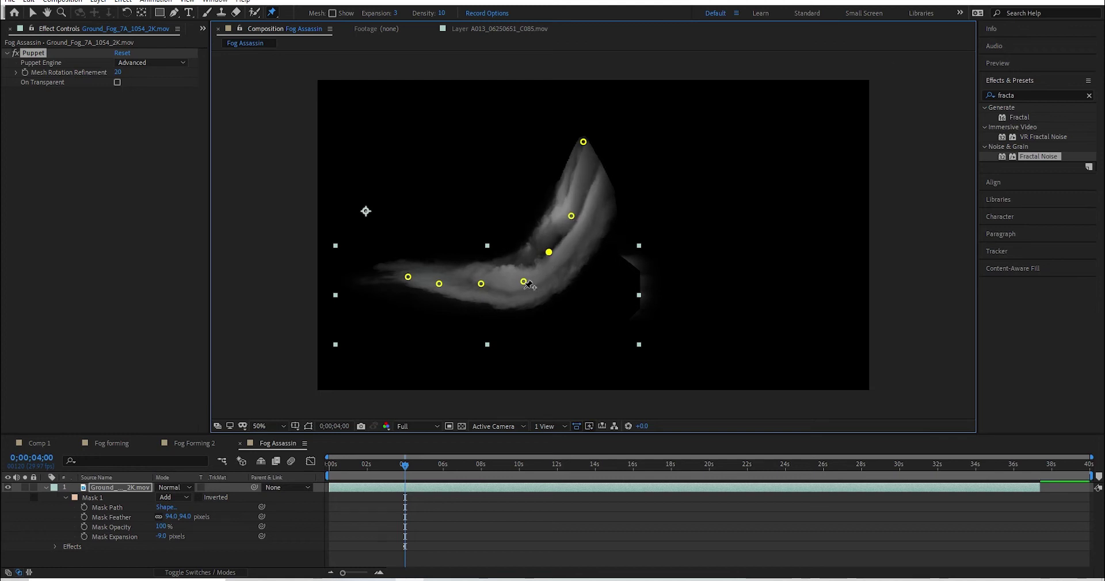
pyautogui.moveTo(524, 282); pyautogui.dragTo(519, 276)
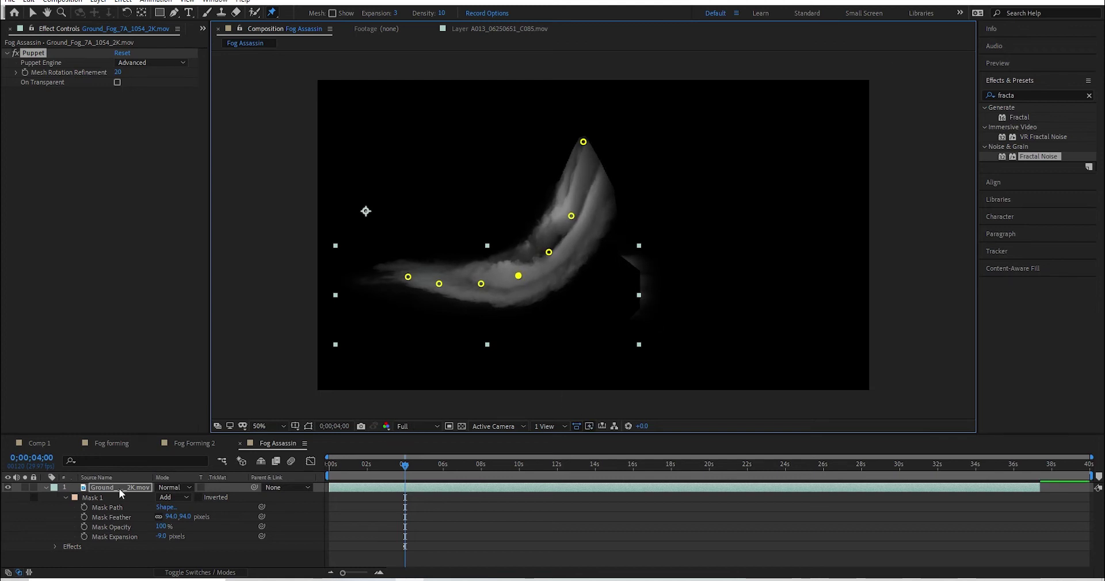
# - Set the fog mask's expansion to -50 pixels and its feather to 82 pixels, and collapse the layer's properties
pyautogui.moveTo(162, 537); pyautogui.dragTo(165, 537)
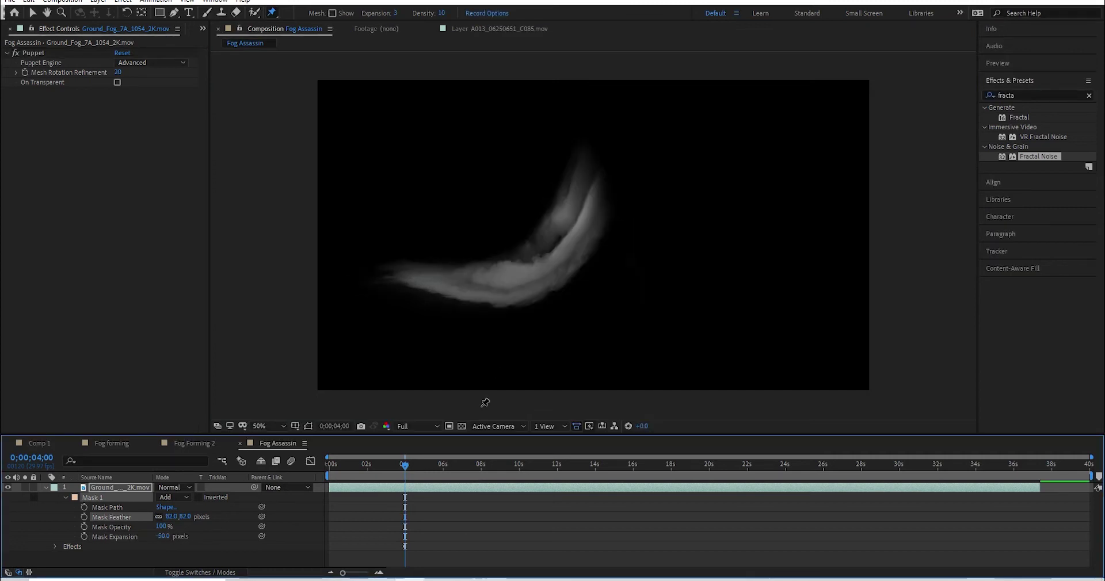
pyautogui.click(50, 487)
pyautogui.click(46, 487)
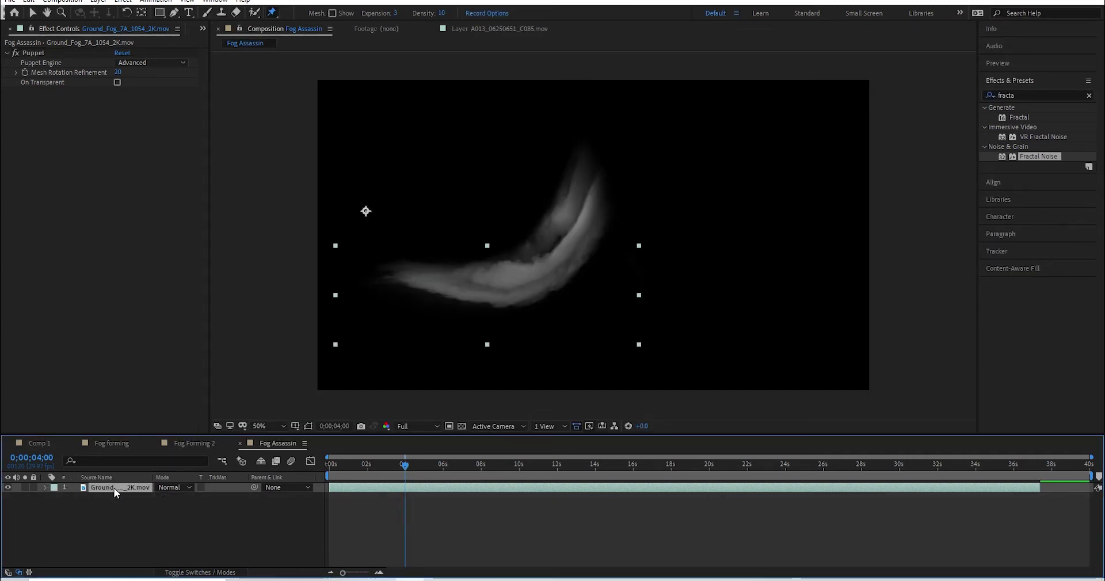
# - Duplicate the fog layer and flip the lower copy horizontally
pyautogui.hotkey('ctrl', 'd')
pyautogui.click(129, 497)
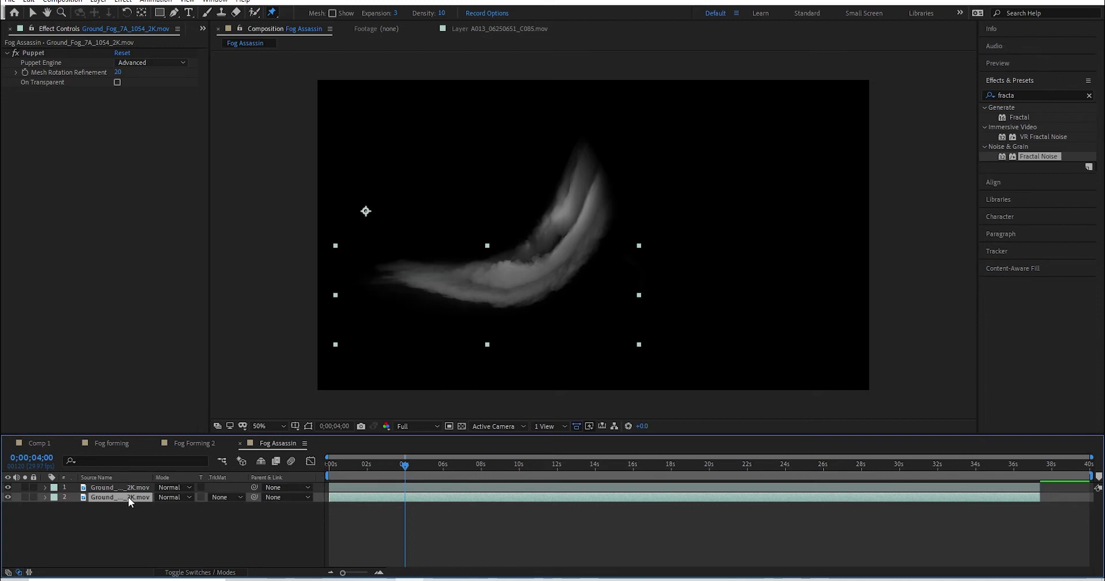
pyautogui.click(100, 2)
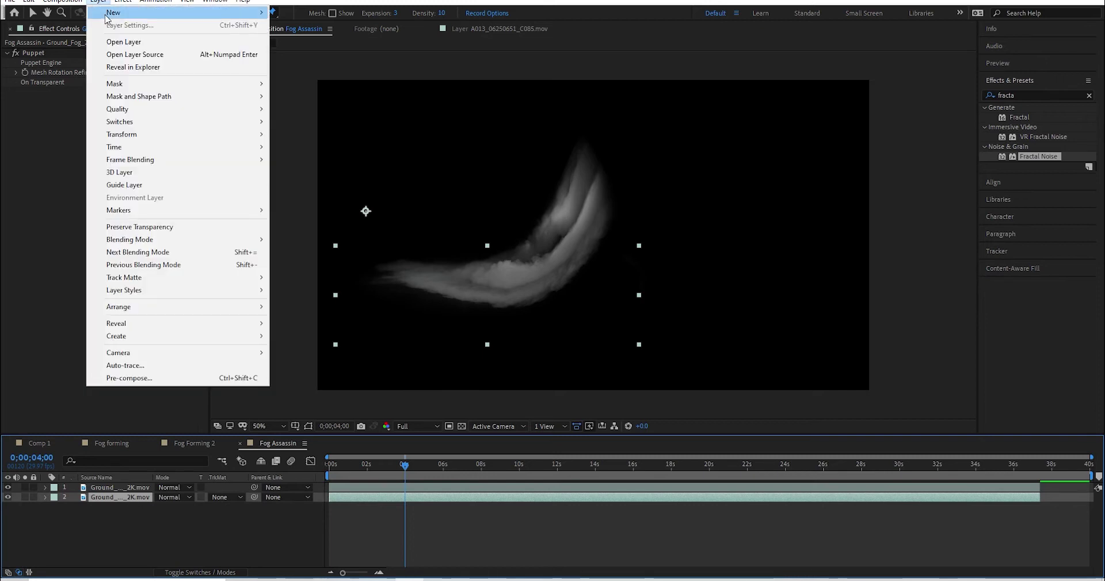
pyautogui.moveTo(155, 138)
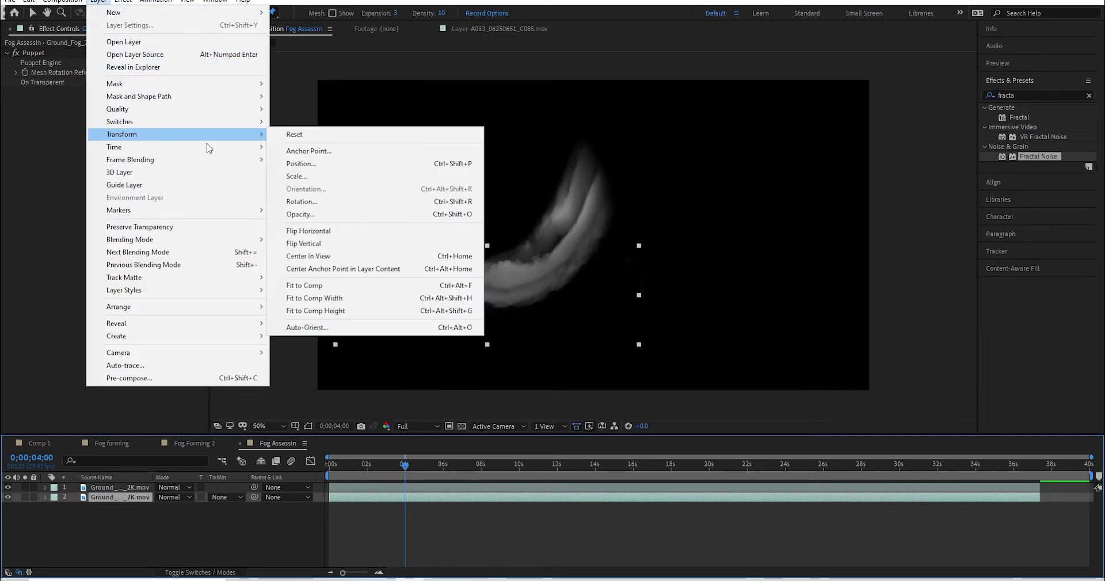
pyautogui.click(334, 230)
# - Move the flipped fog copy right so its peak meets the original's at the center, and preview the mirrored pair
pyautogui.press('v')
pyautogui.moveTo(277, 279); pyautogui.dragTo(721, 280)
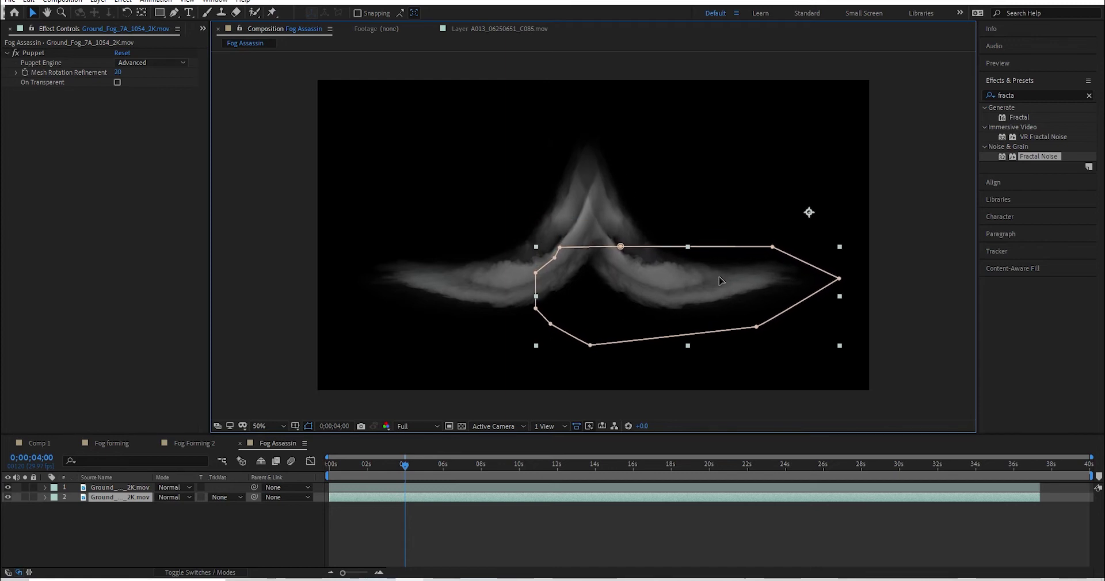
pyautogui.moveTo(346, 467); pyautogui.dragTo(328, 469)
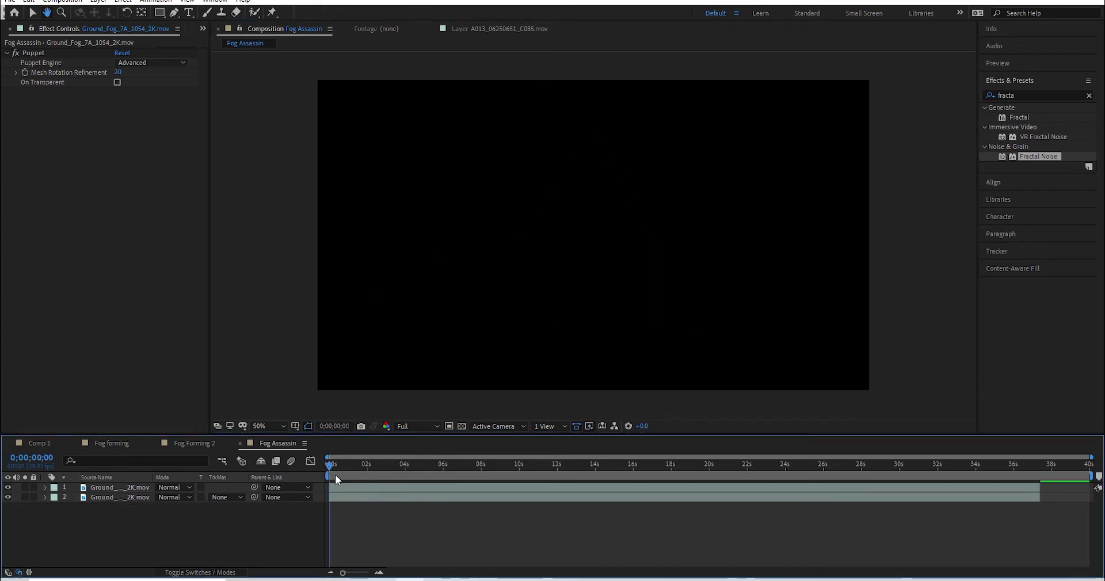
pyautogui.press('space')
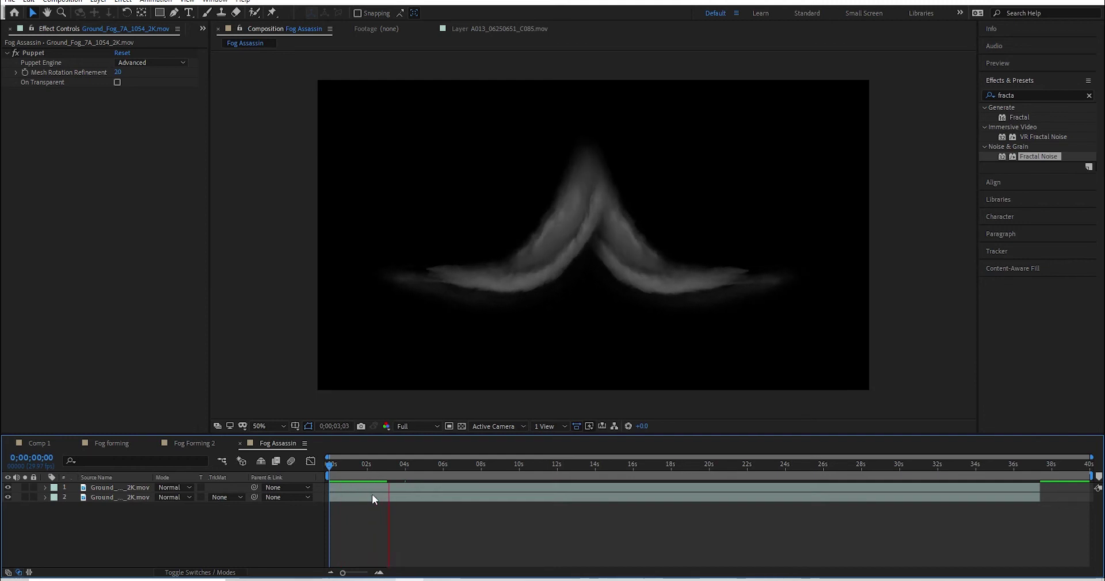
pyautogui.moveTo(416, 476); pyautogui.dragTo(311, 495)
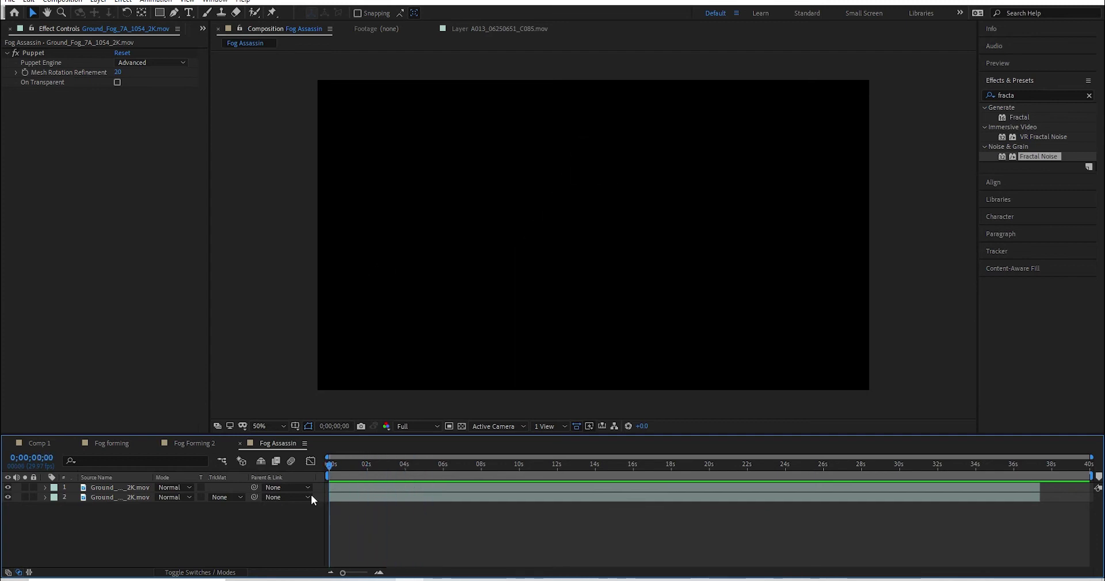
# - Time-reverse both ground fog layers
pyautogui.click(95, 488)
pyautogui.click(101, 5)
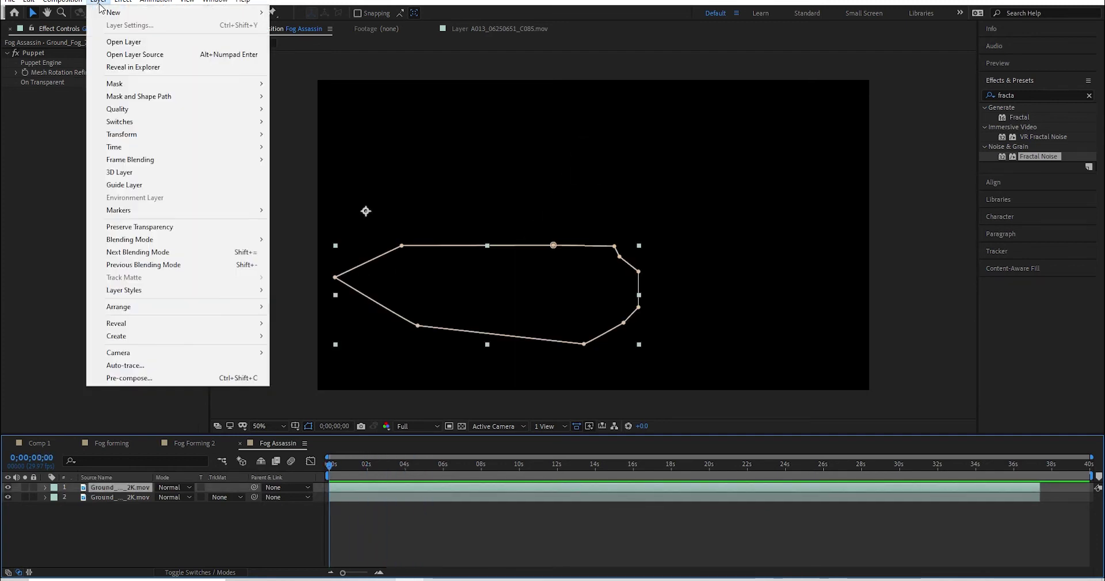
pyautogui.moveTo(230, 147)
pyautogui.click(317, 160)
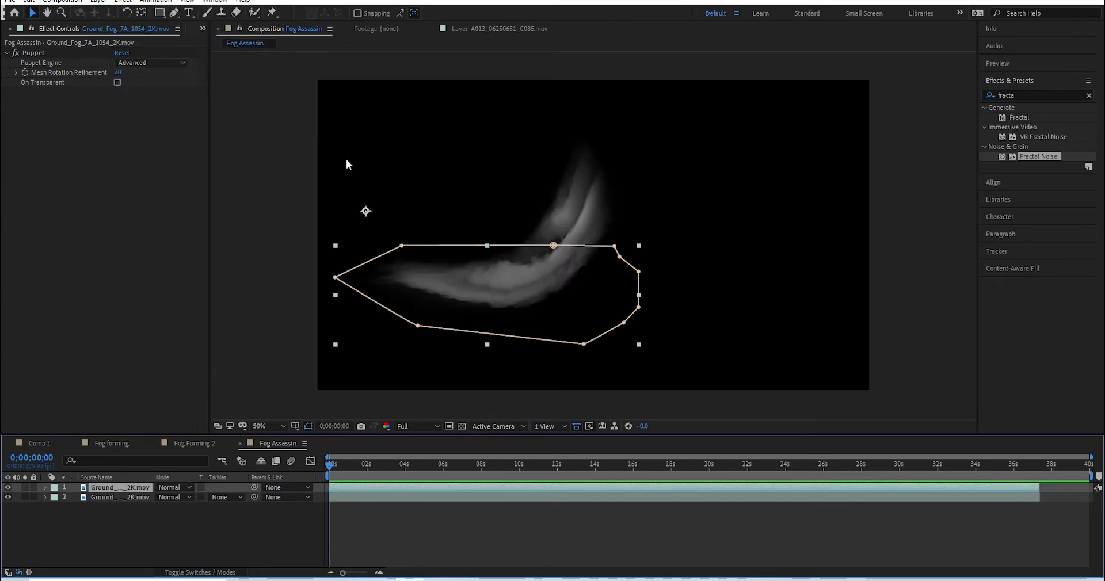
pyautogui.click(119, 496)
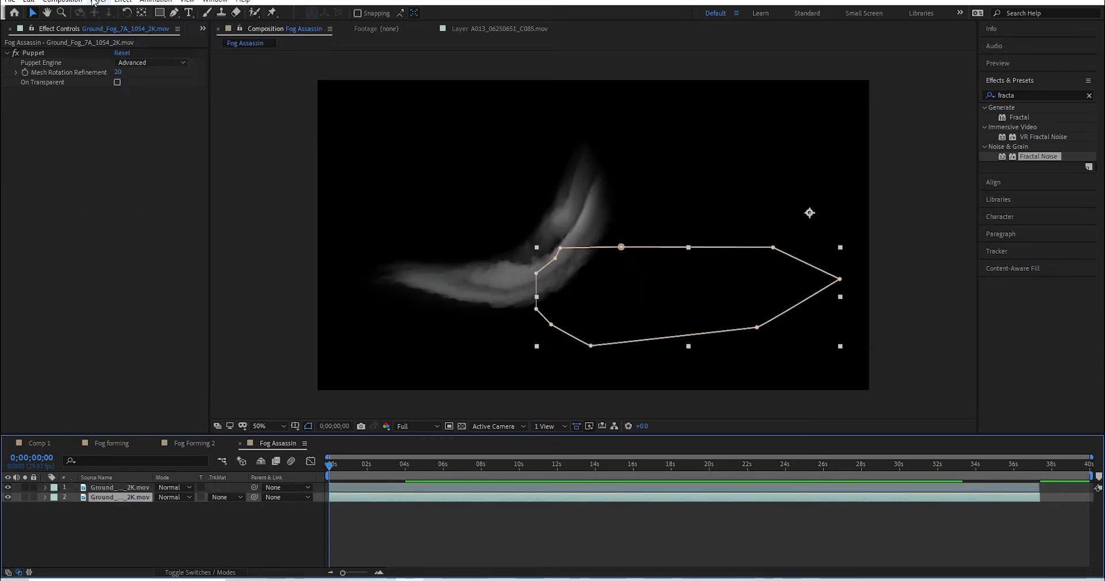
pyautogui.click(95, 2)
pyautogui.moveTo(230, 144)
pyautogui.click(322, 159)
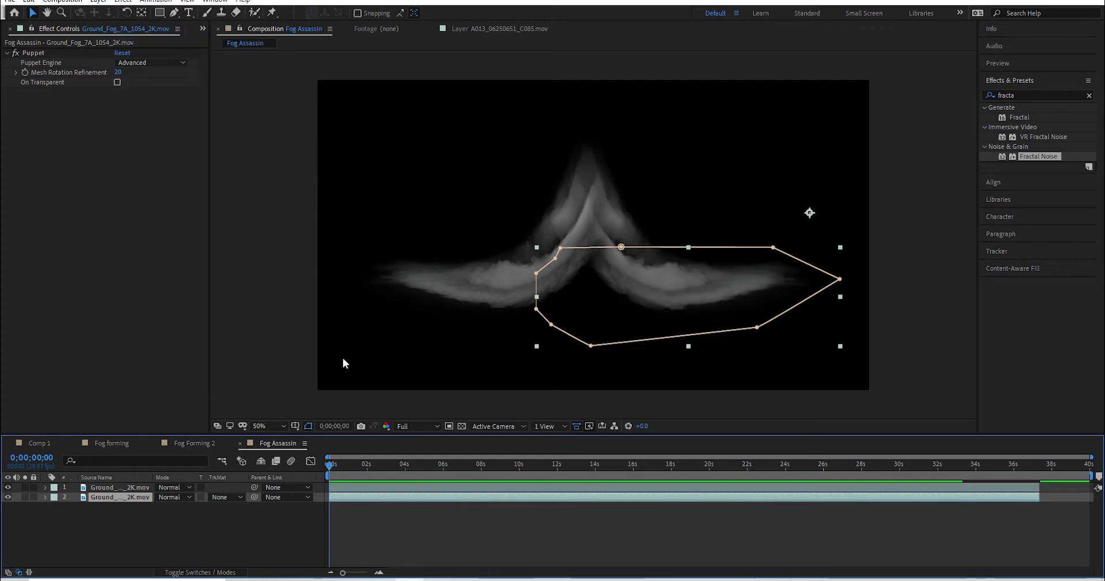
# - Shift both layers' Time Remap keyframe pairs to the composition start, ending at about 4 seconds, and preview the reversed fog
pyautogui.click(342, 488)
pyautogui.hotkey('ctrl', '`')
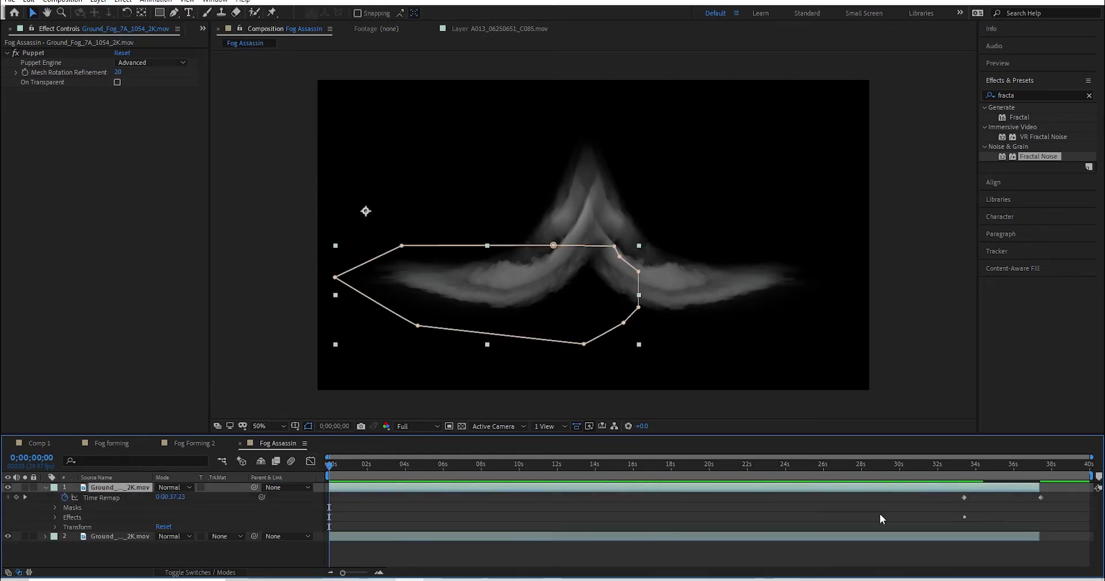
pyautogui.moveTo(1060, 496); pyautogui.dragTo(444, 498)
pyautogui.moveTo(330, 502); pyautogui.dragTo(329, 503)
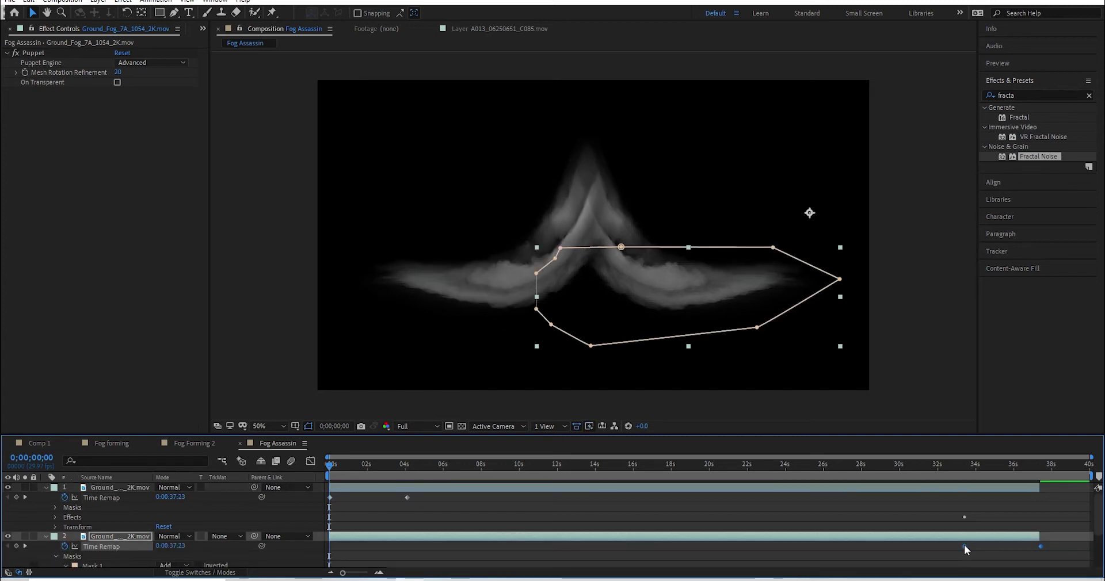
pyautogui.moveTo(964, 544); pyautogui.dragTo(332, 553)
pyautogui.press('space')
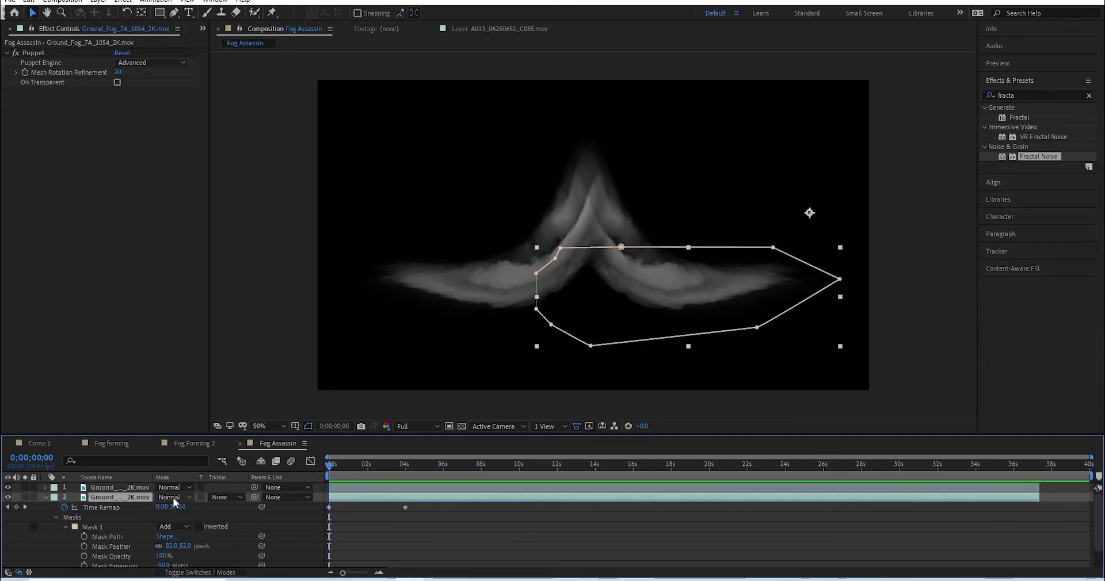
# - Set the lower ground fog layer's blending mode to Screen and the upper one's to Lighter Color
pyautogui.click(172, 497)
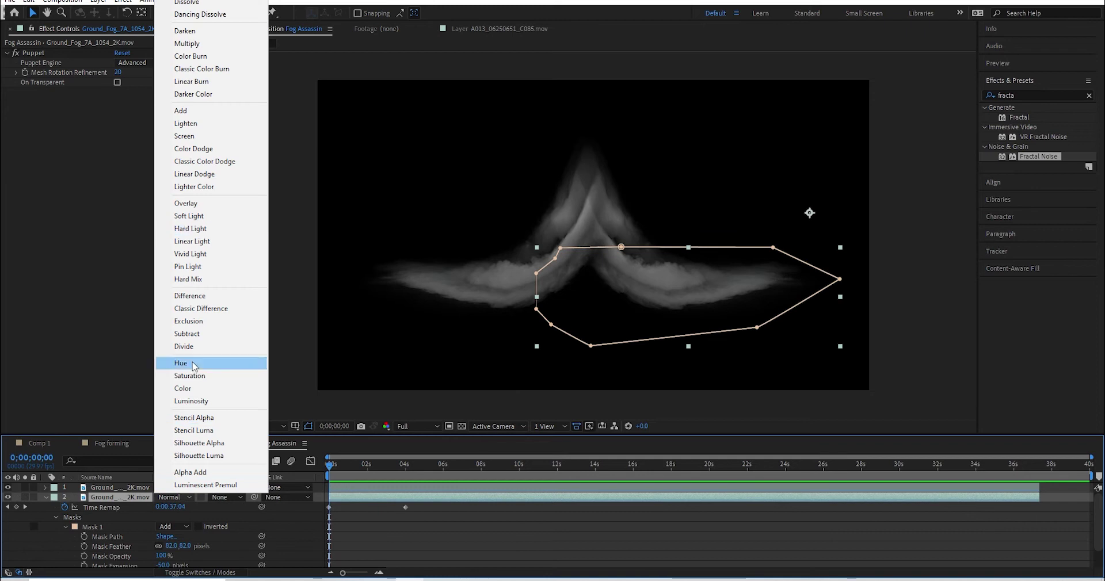
pyautogui.click(178, 138)
pyautogui.click(174, 489)
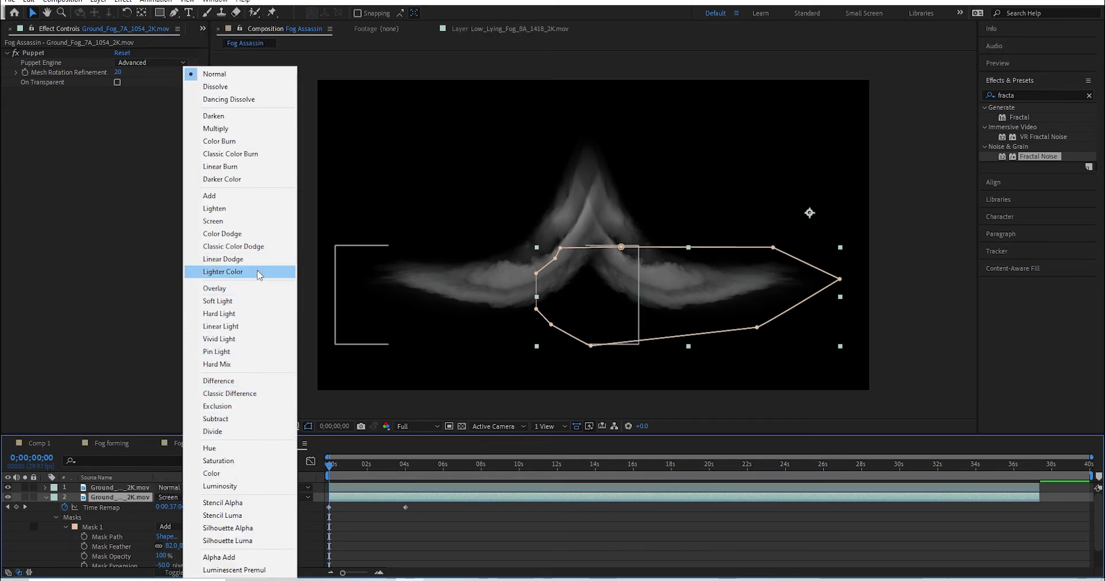
pyautogui.click(257, 272)
pyautogui.moveTo(353, 464); pyautogui.dragTo(329, 464)
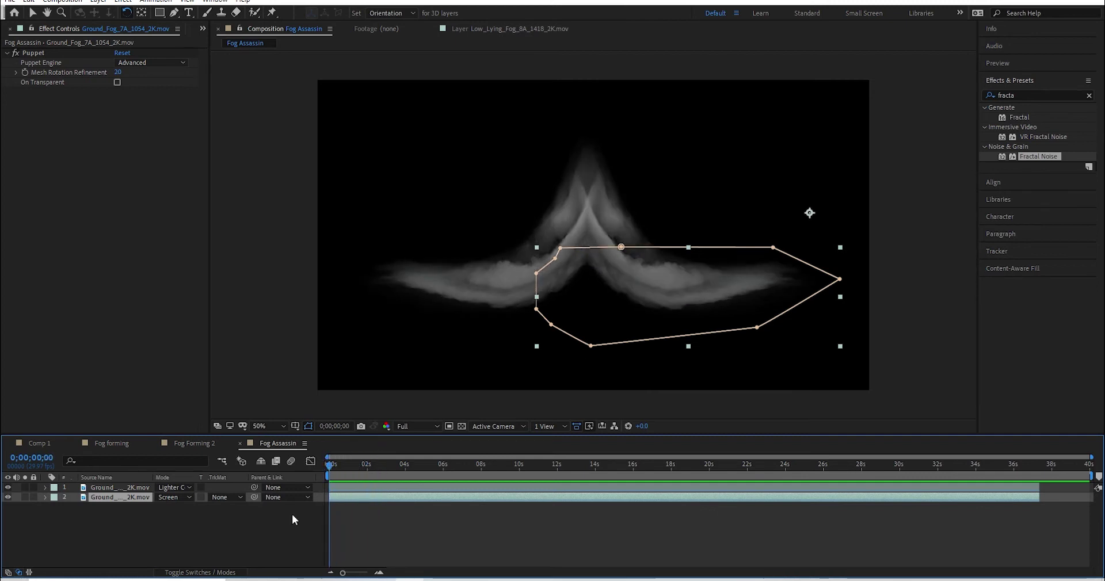
# - Reshape the lower ground fog layer's mask, adjusting its inner and upper points so the two fog halves blend at the center
pyautogui.press('m')
pyautogui.click(94, 505)
pyautogui.click(99, 516)
pyautogui.press('m')
pyautogui.press('m')
pyautogui.click(130, 526)
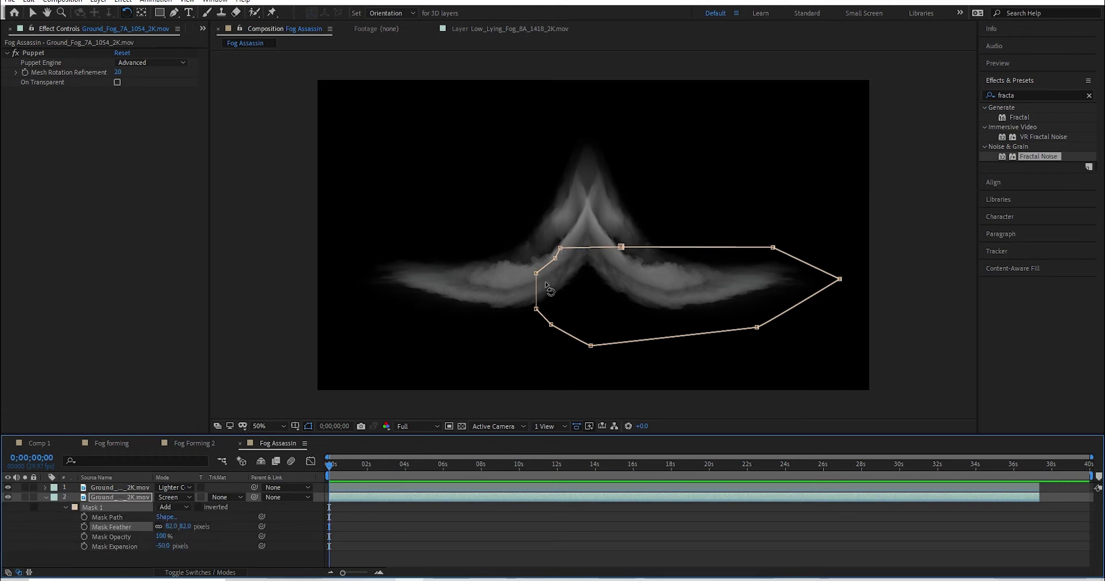
pyautogui.press('v')
pyautogui.moveTo(560, 248); pyautogui.dragTo(624, 252)
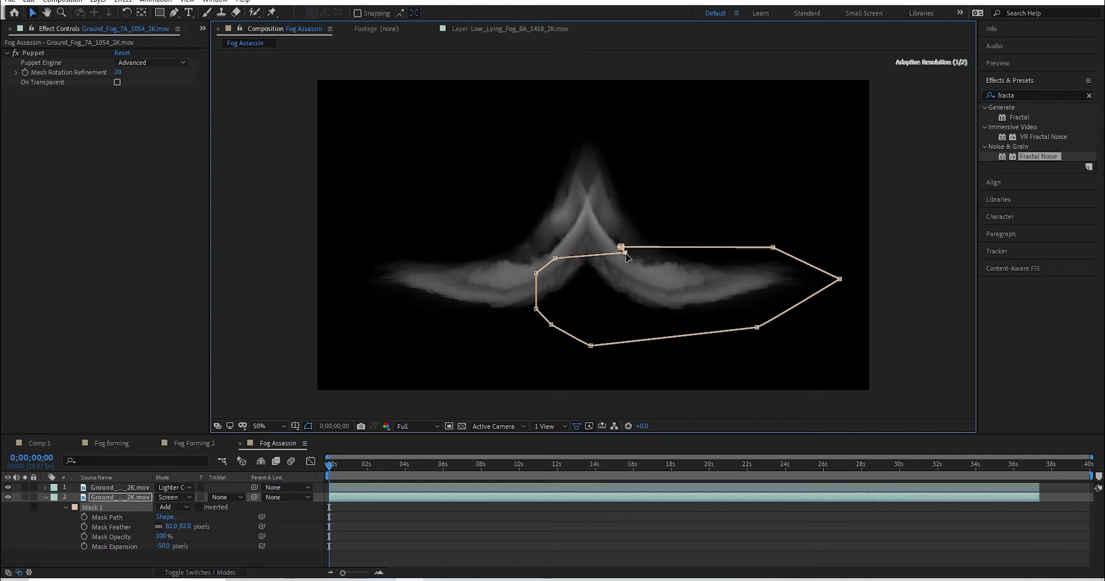
pyautogui.moveTo(556, 259); pyautogui.dragTo(583, 280)
pyautogui.moveTo(550, 325); pyautogui.dragTo(575, 323)
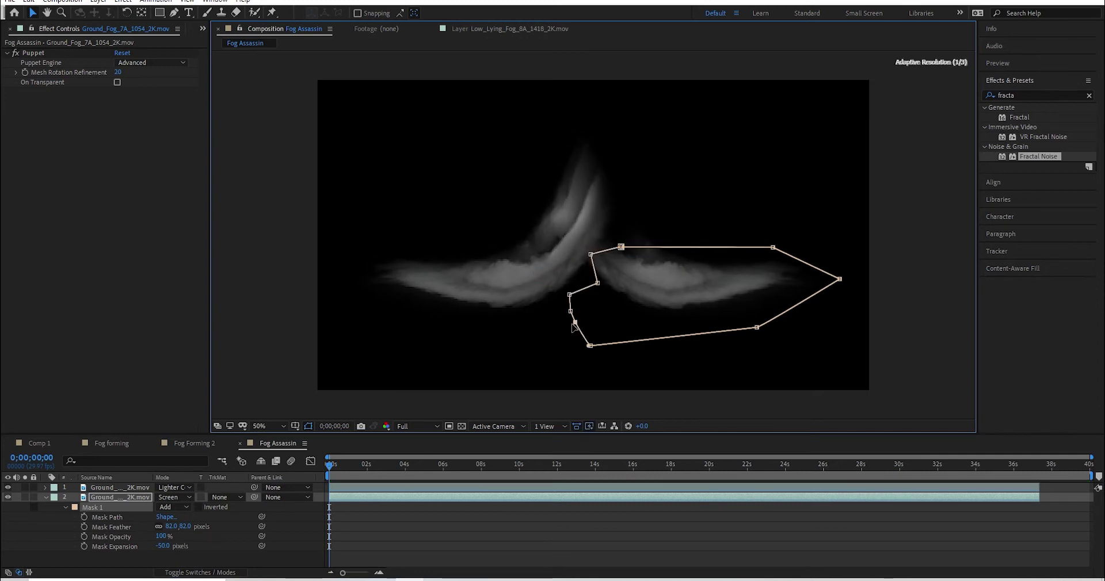
pyautogui.hotkey('ctrl', 'z')
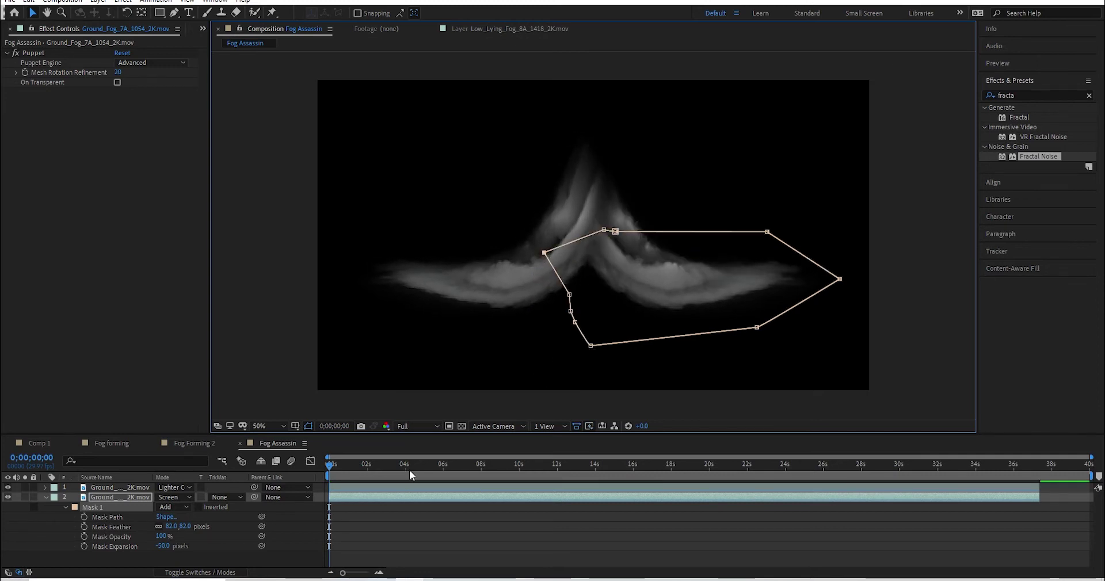
pyautogui.click(319, 469)
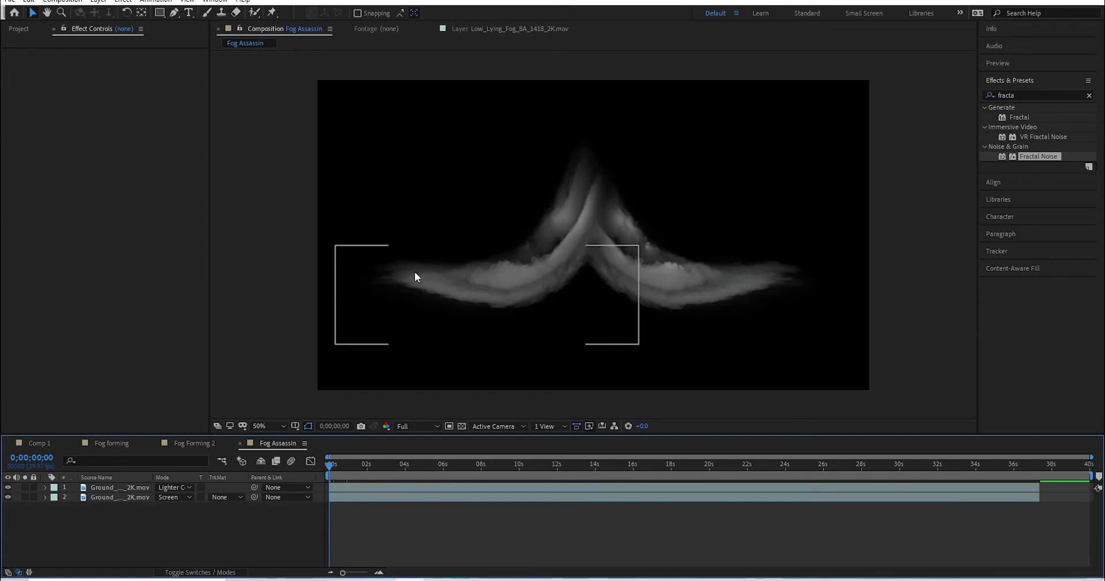
# - Add the Low_Lying_Fog_8A_1418_2K.mov footage to the composition beneath the two ground fog layers
pyautogui.click(18, 29)
pyautogui.click(93, 252)
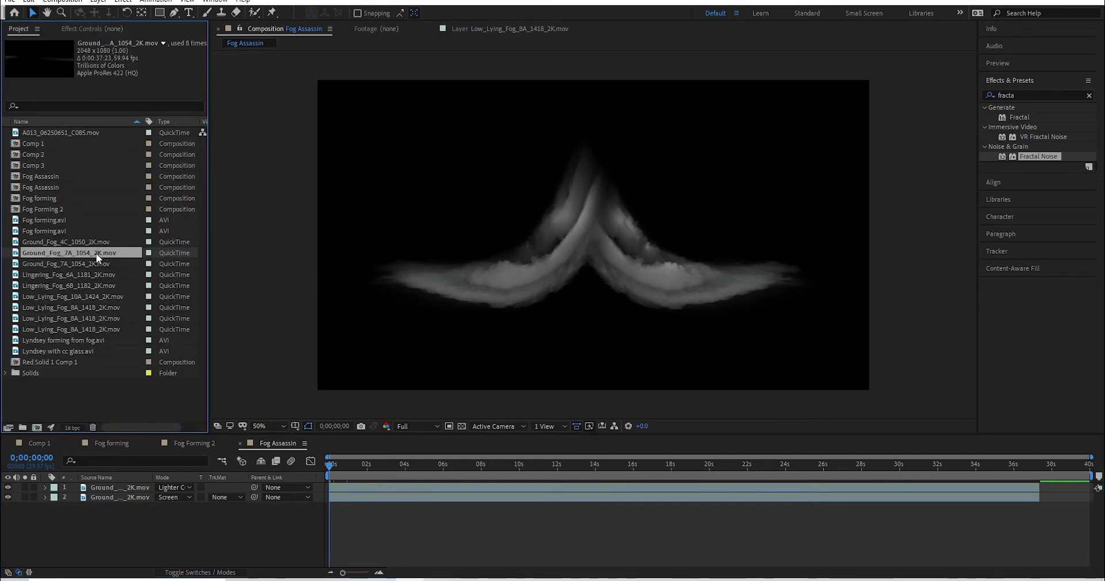
pyautogui.click(66, 310)
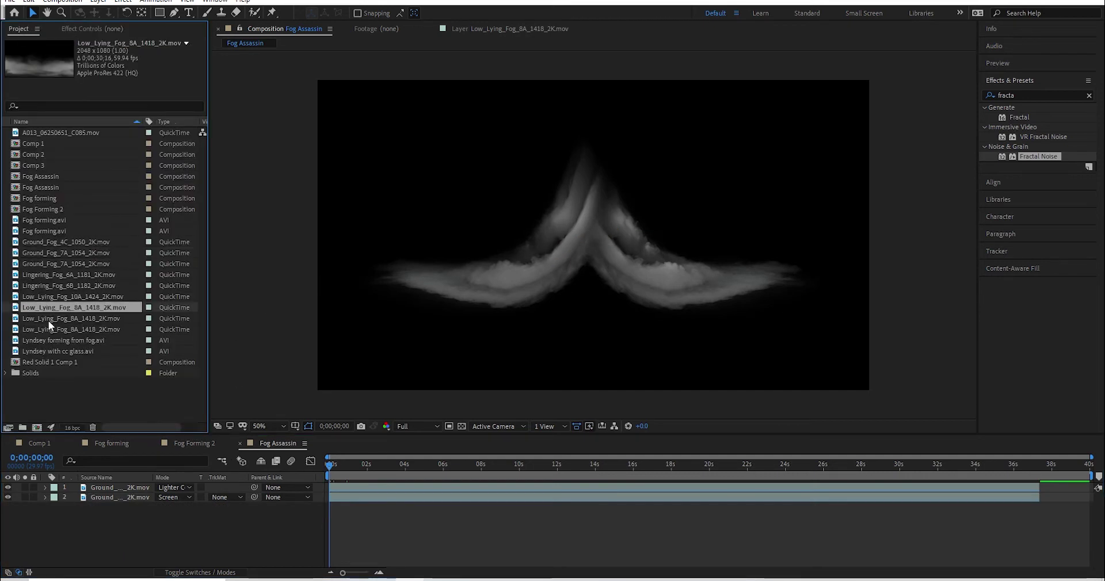
pyautogui.doubleClick(70, 307)
pyautogui.moveTo(48, 311); pyautogui.dragTo(323, 484)
pyautogui.click(349, 467)
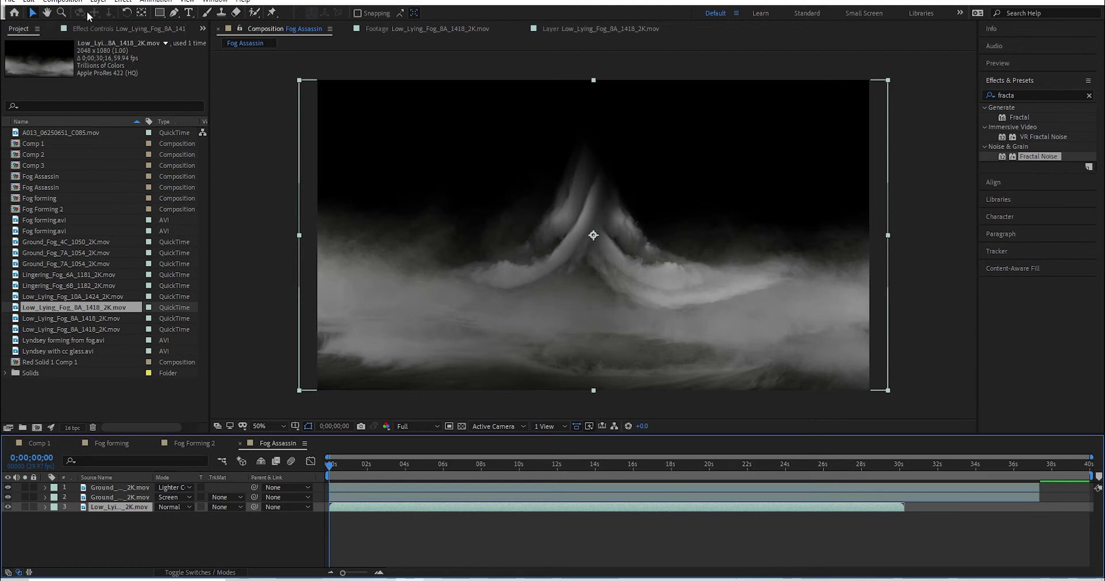
# - Draw a closed, wide Pen mask on the low-lying fog layer around the ground area beneath the peak
pyautogui.click(175, 15)
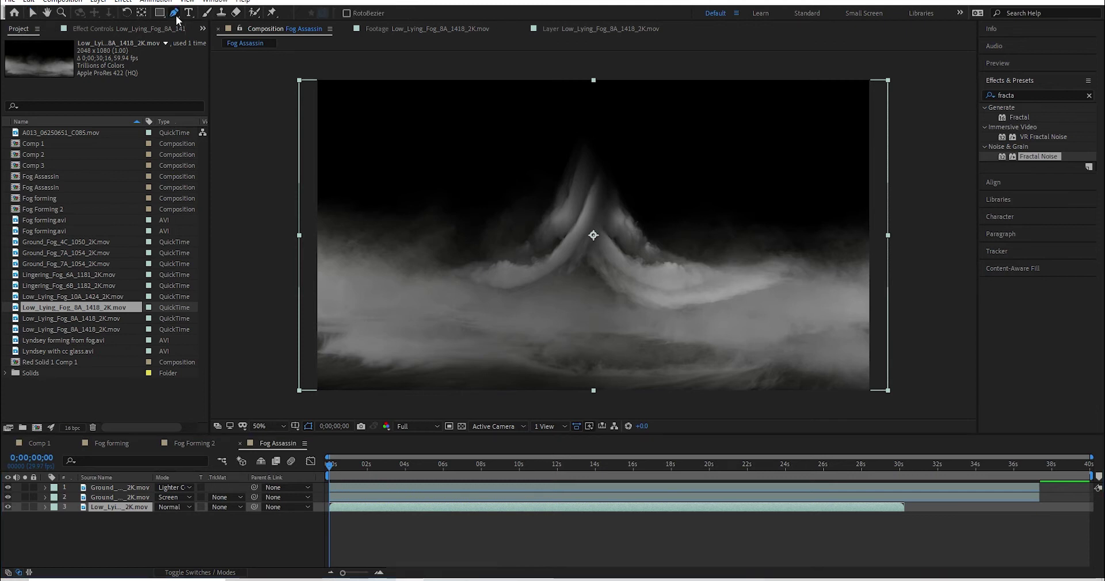
pyautogui.click(430, 249)
pyautogui.click(512, 351)
pyautogui.click(627, 364)
pyautogui.click(763, 351)
pyautogui.click(831, 314)
pyautogui.click(830, 275)
pyautogui.click(728, 259)
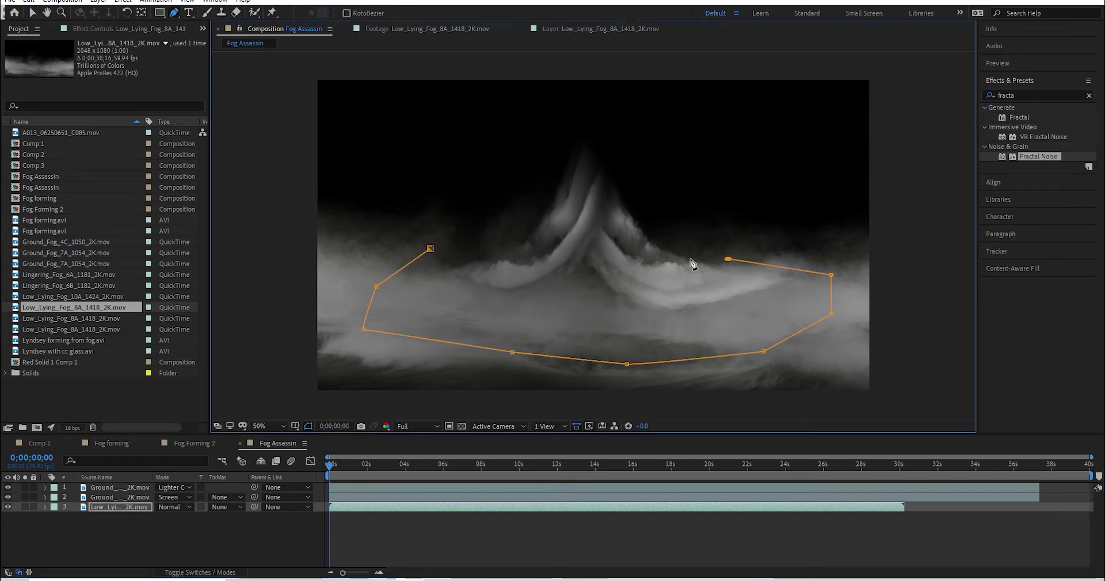
pyautogui.click(563, 263)
pyautogui.click(481, 246)
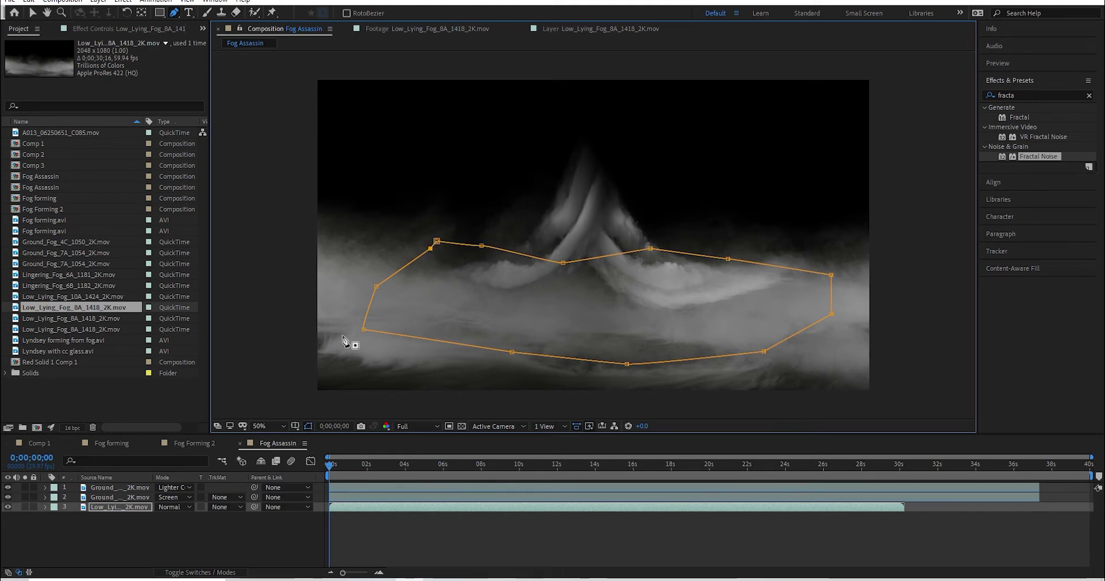
# - Soften the low-lying fog's mask with a feather of 161 pixels and an expansion of -23 pixels
pyautogui.click(129, 509)
pyautogui.press('m')
pyautogui.press('m')
pyautogui.moveTo(173, 537); pyautogui.dragTo(262, 536)
pyautogui.moveTo(163, 556); pyautogui.dragTo(147, 556)
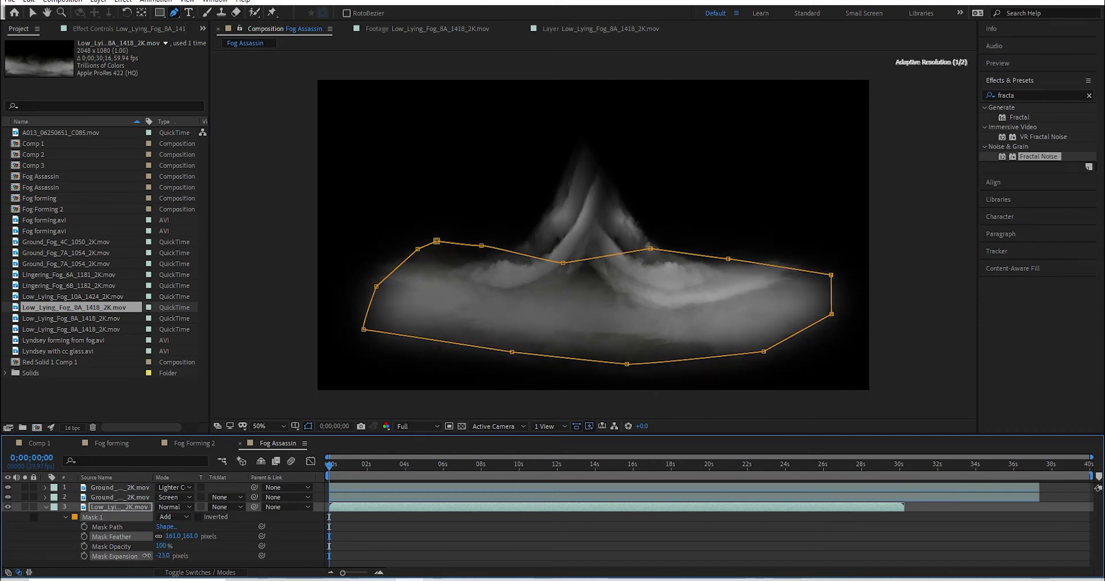
# - Set the low-lying fog layer's blending mode to Screen and check the composite up to about 3 seconds
pyautogui.click(116, 510)
pyautogui.click(173, 507)
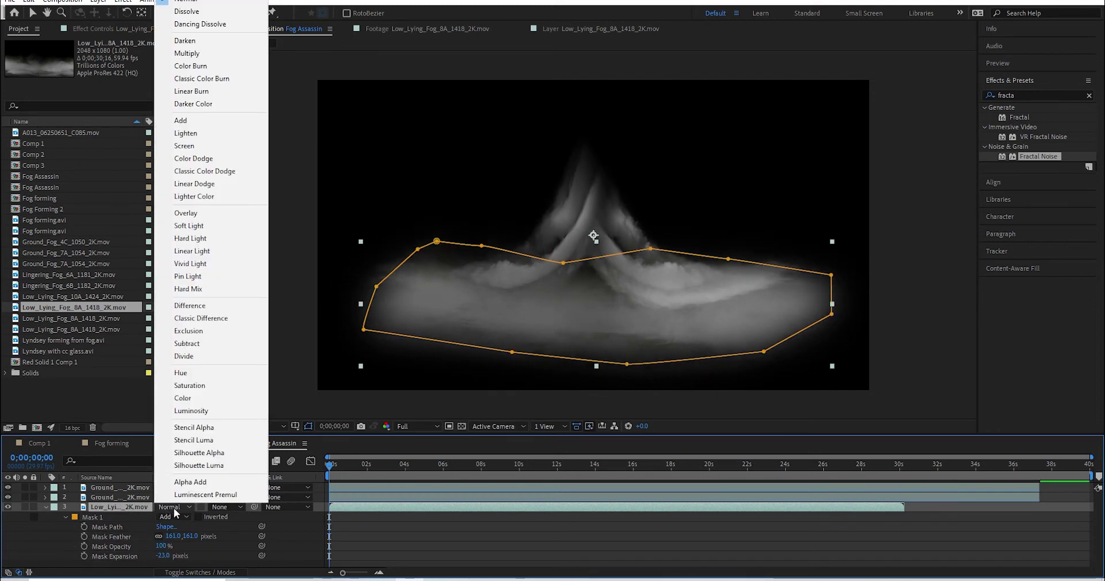
pyautogui.click(210, 147)
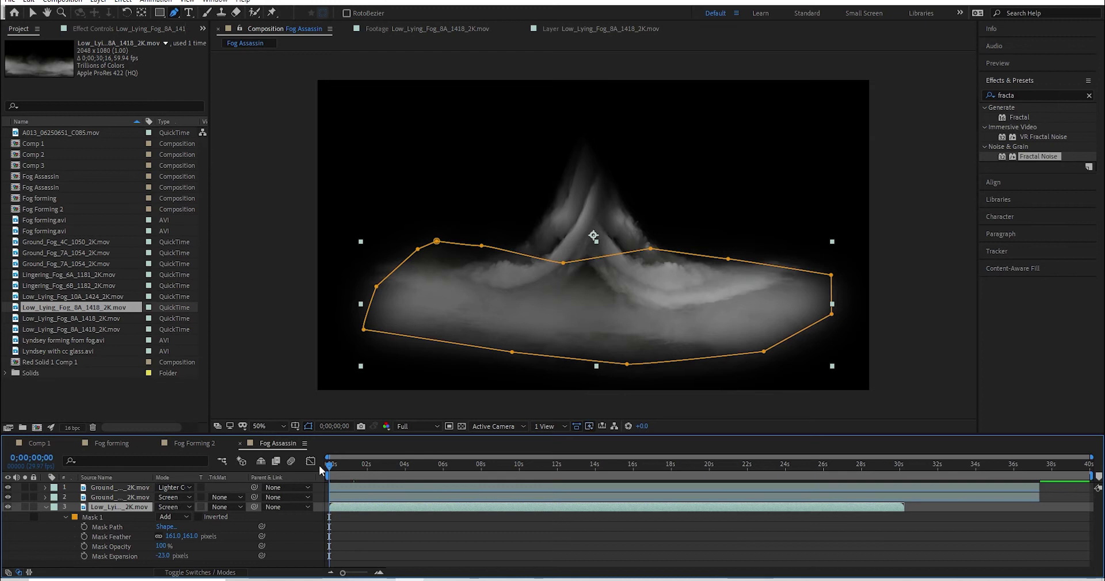
pyautogui.moveTo(339, 475); pyautogui.dragTo(391, 466)
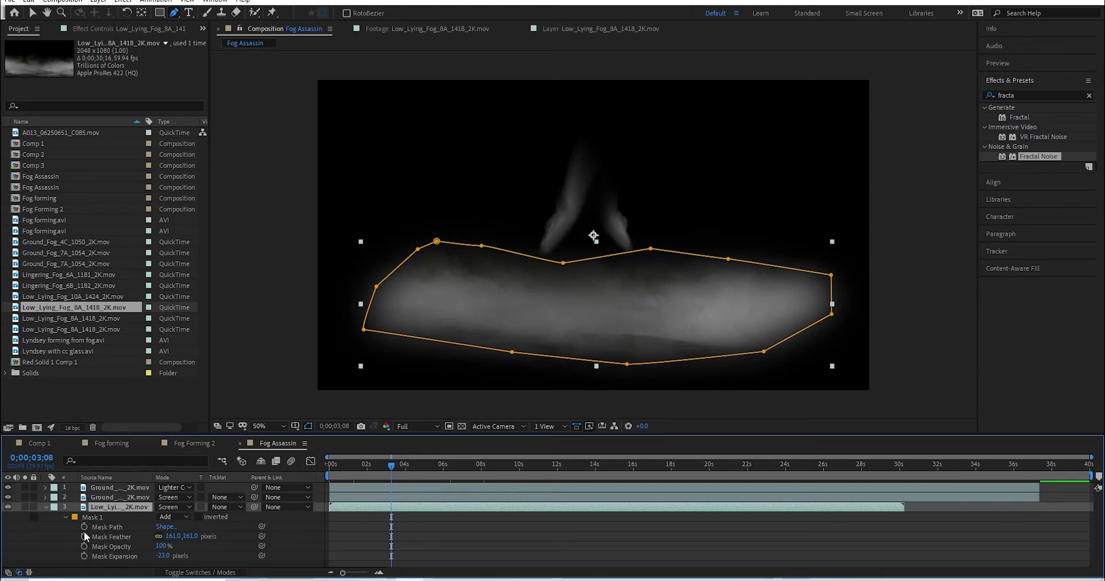
# - Keyframe the low-lying fog's Mask Path at the composition start and go to 0;00;03;18
pyautogui.press('Home')
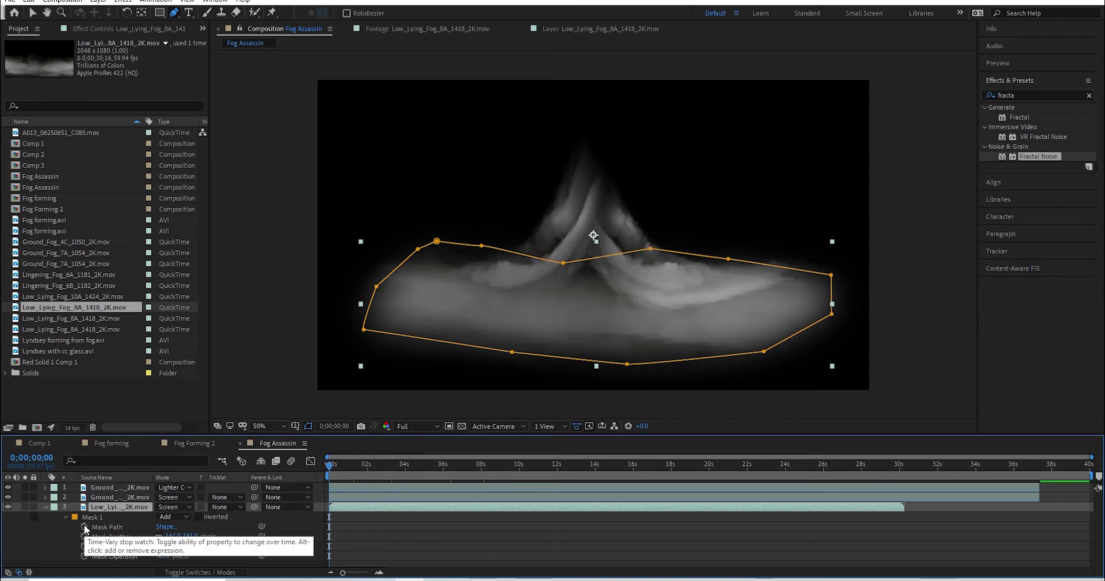
pyautogui.click(85, 527)
pyautogui.click(395, 465)
pyautogui.moveTo(396, 464); pyautogui.dragTo(398, 464)
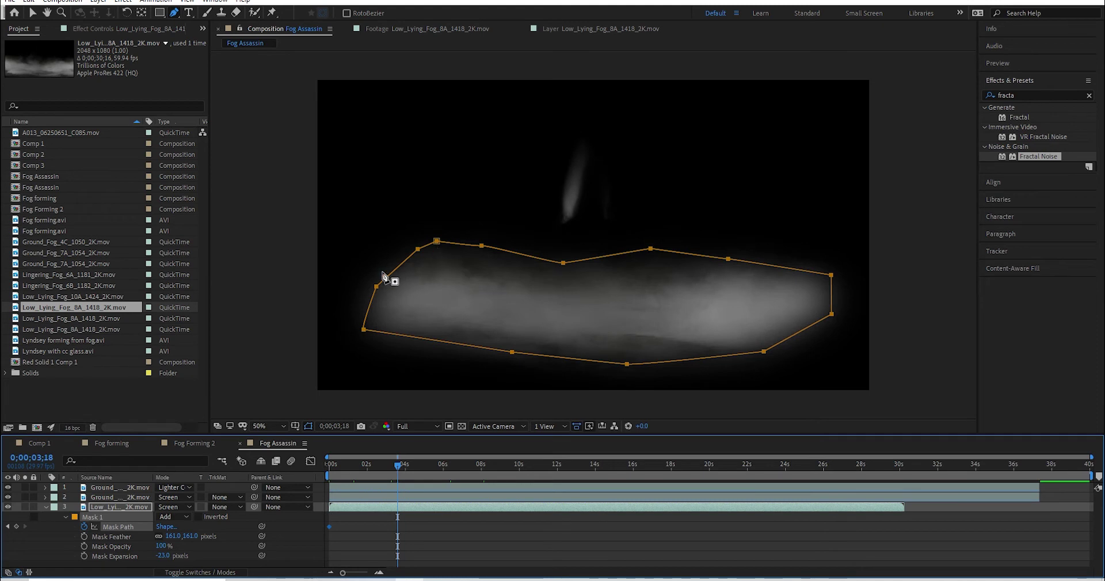
pyautogui.click(118, 536)
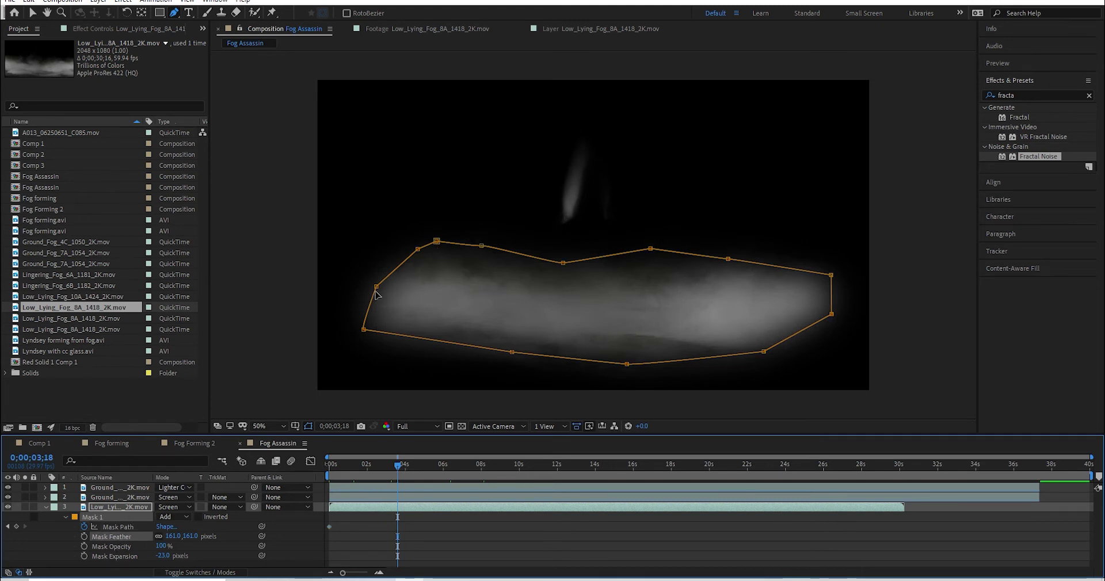
# - Collapse all the low-lying fog's mask points into a small spot beneath the peak at 0;00;03;18 and preview the shrinking fog
pyautogui.moveTo(563, 263); pyautogui.dragTo(572, 255)
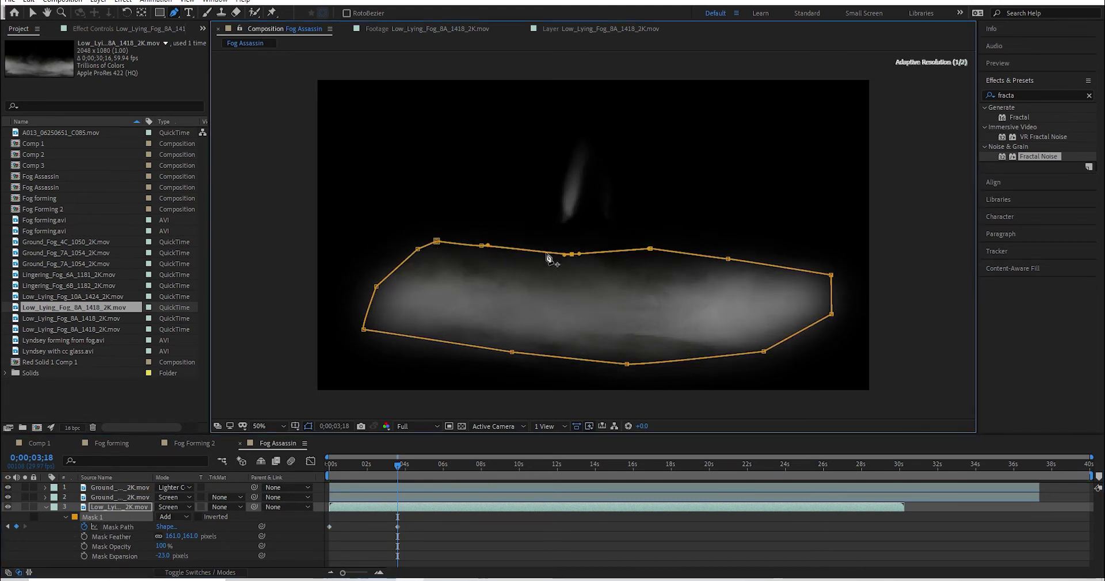
pyautogui.moveTo(482, 246); pyautogui.dragTo(576, 254)
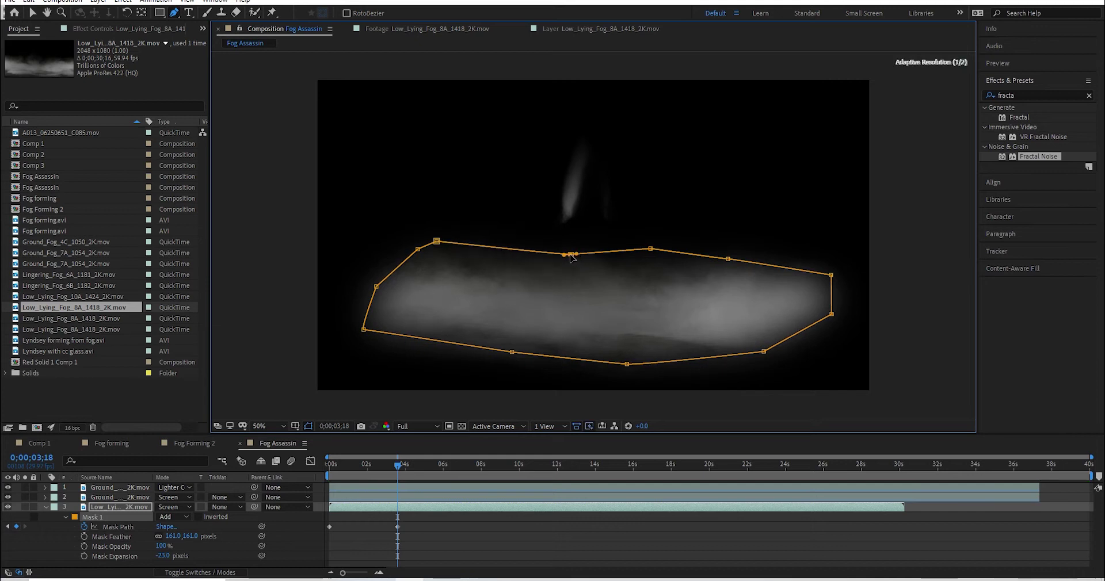
pyautogui.moveTo(437, 242); pyautogui.dragTo(571, 255)
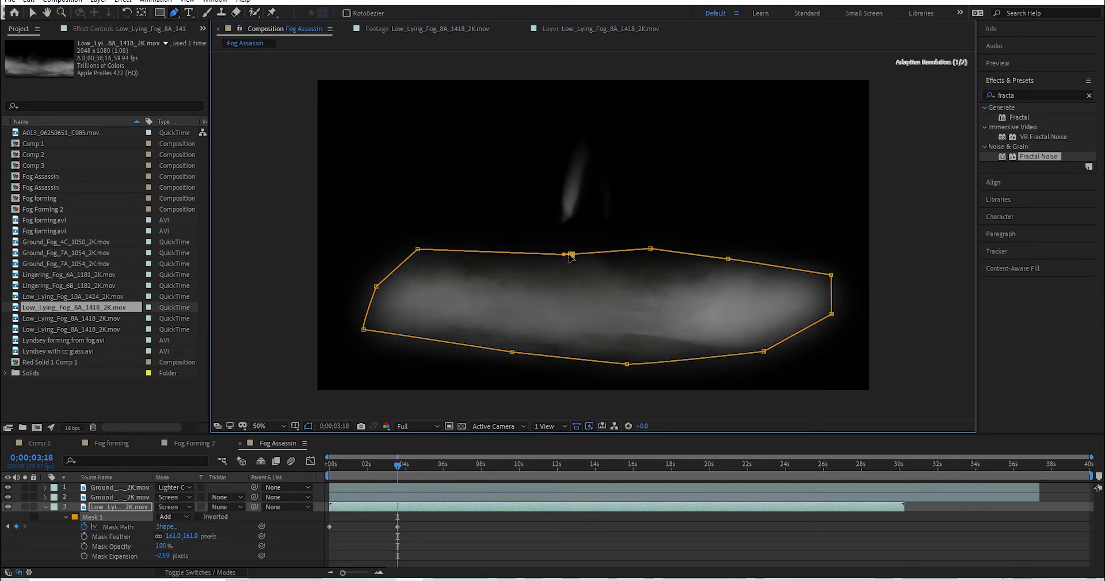
pyautogui.moveTo(650, 248); pyautogui.dragTo(571, 254)
pyautogui.moveTo(727, 259); pyautogui.dragTo(572, 255)
pyautogui.moveTo(831, 275); pyautogui.dragTo(572, 254)
pyautogui.moveTo(830, 314); pyautogui.dragTo(571, 254)
pyautogui.moveTo(764, 352); pyautogui.dragTo(572, 254)
pyautogui.moveTo(626, 365); pyautogui.dragTo(571, 255)
pyautogui.moveTo(511, 352); pyautogui.dragTo(571, 255)
pyautogui.moveTo(364, 330); pyautogui.dragTo(571, 255)
pyautogui.moveTo(376, 287); pyautogui.dragTo(571, 254)
pyautogui.moveTo(418, 249); pyautogui.dragTo(571, 254)
pyautogui.moveTo(397, 465); pyautogui.dragTo(274, 469)
pyautogui.press('space')
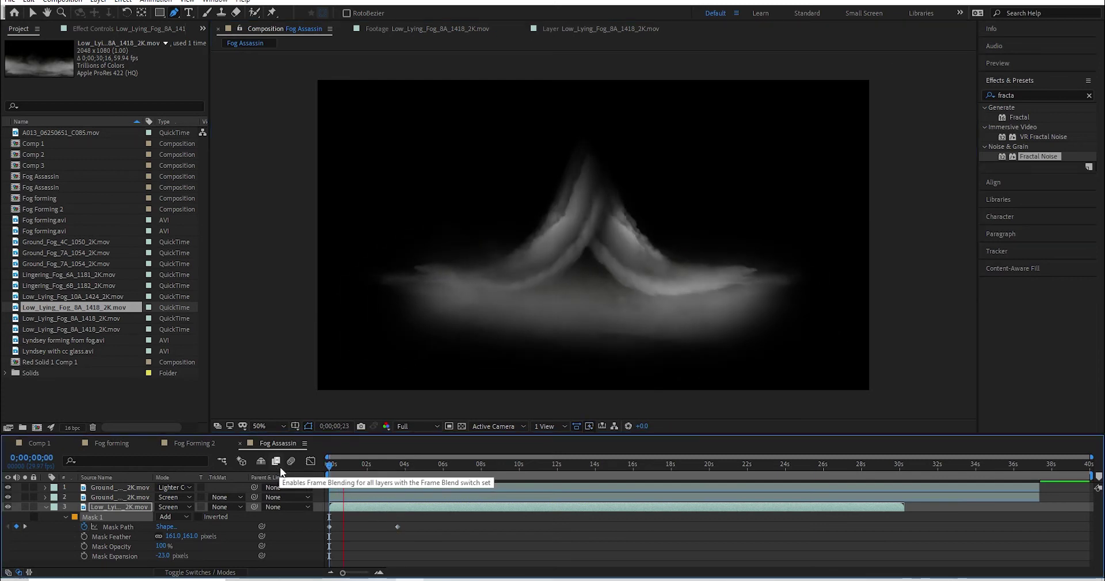
pyautogui.press('space')
# - Animate the low-lying fog's Position from the composition start to about 1015, 318 at 0;00;03;12, and preview the rise
pyautogui.click(96, 505)
pyautogui.press('p')
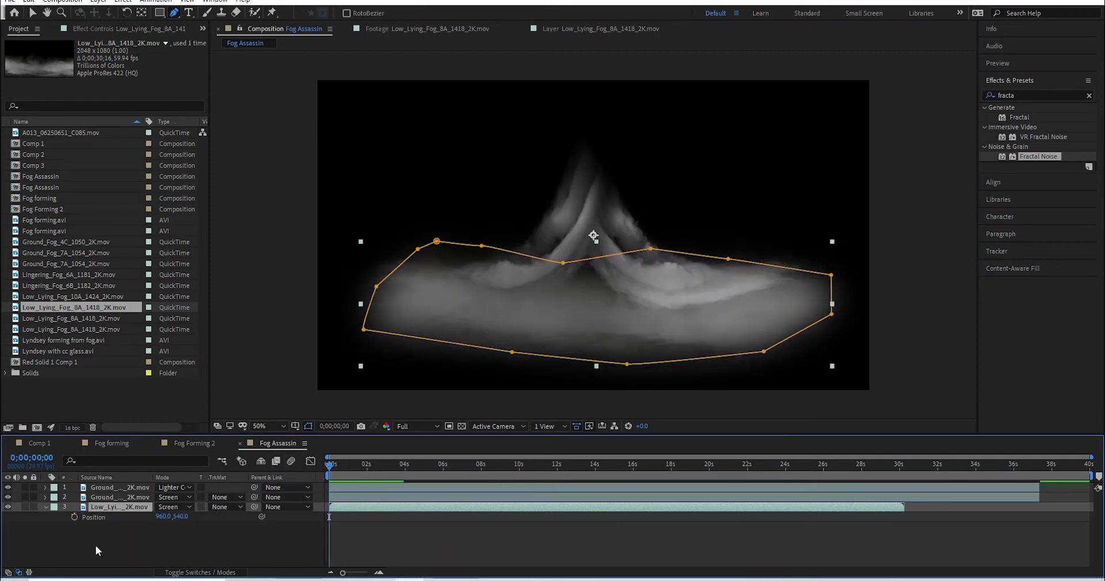
pyautogui.click(75, 517)
pyautogui.moveTo(402, 469); pyautogui.dragTo(392, 470)
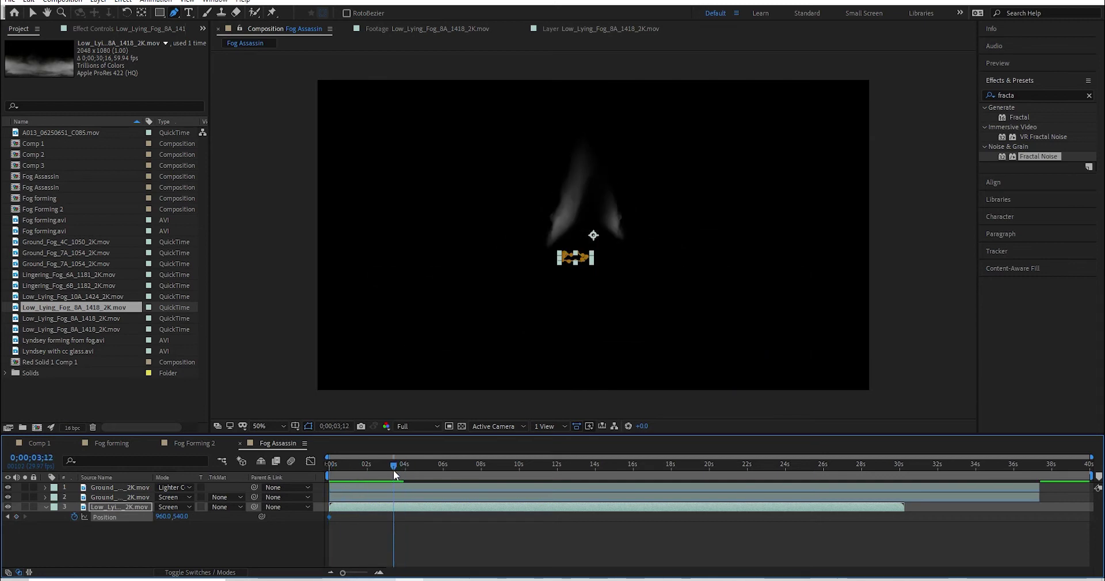
pyautogui.moveTo(594, 236); pyautogui.dragTo(609, 171)
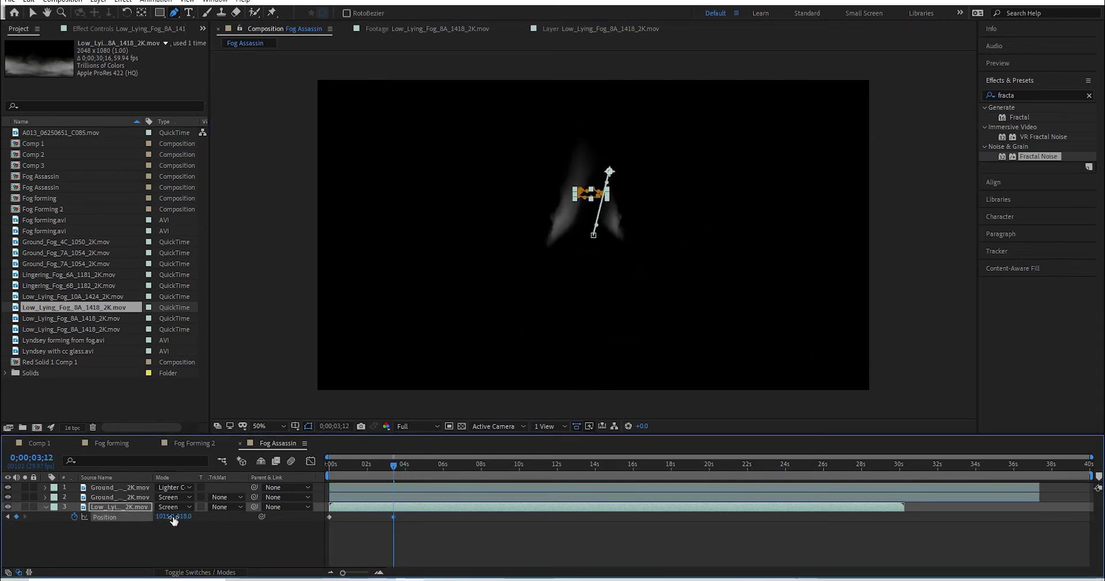
pyautogui.moveTo(392, 481); pyautogui.dragTo(330, 467)
pyautogui.press('space')
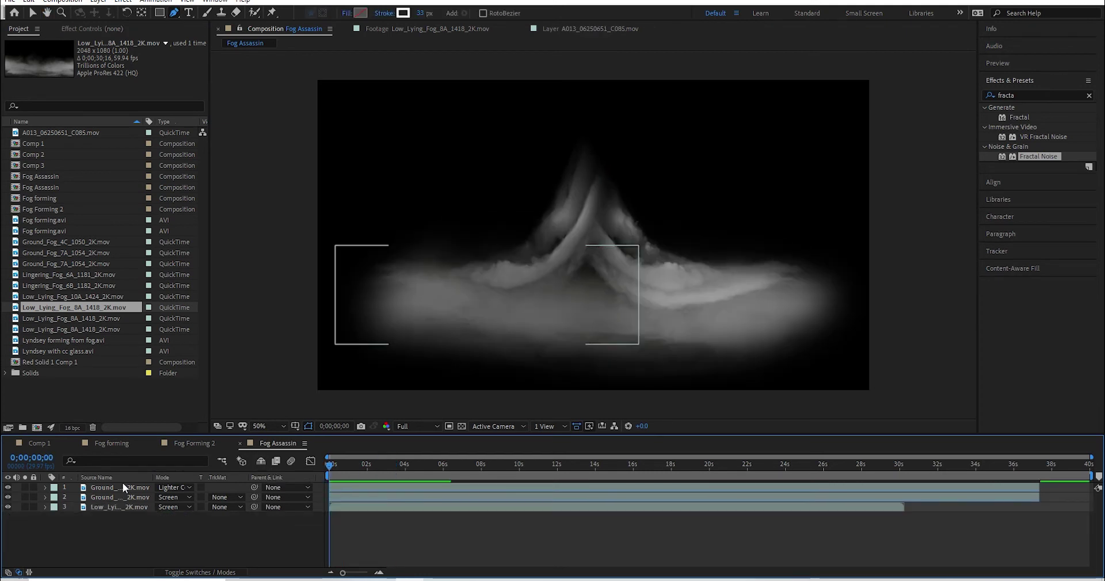
# - Duplicate the two ground fog layers and the low-lying fog layer
pyautogui.click(124, 487)
pyautogui.keyDown('shift'); pyautogui.click(123, 505); pyautogui.keyUp('shift')
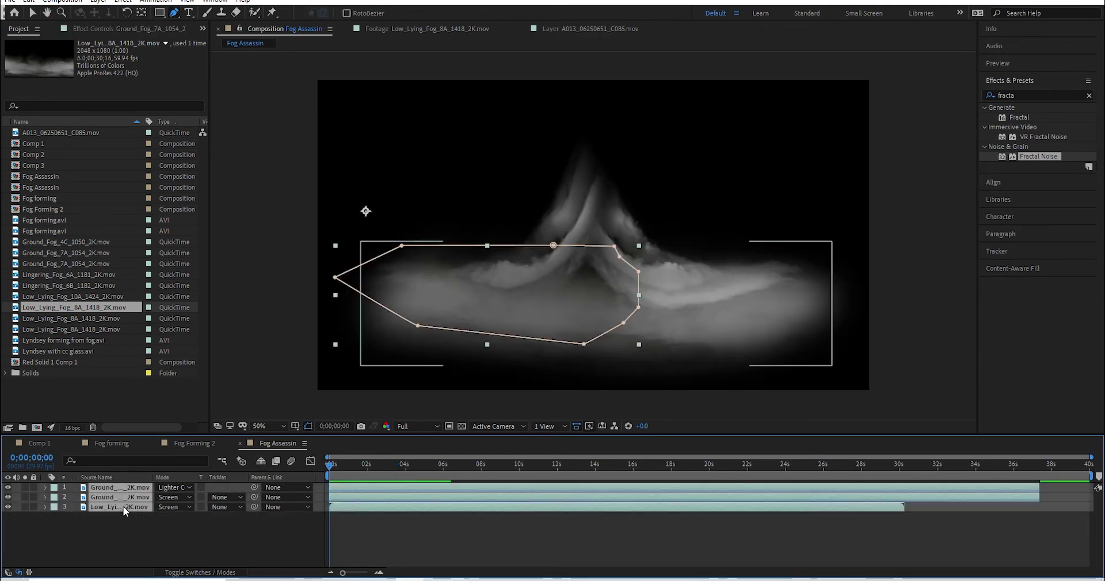
pyautogui.hotkey('ctrl', 'd')
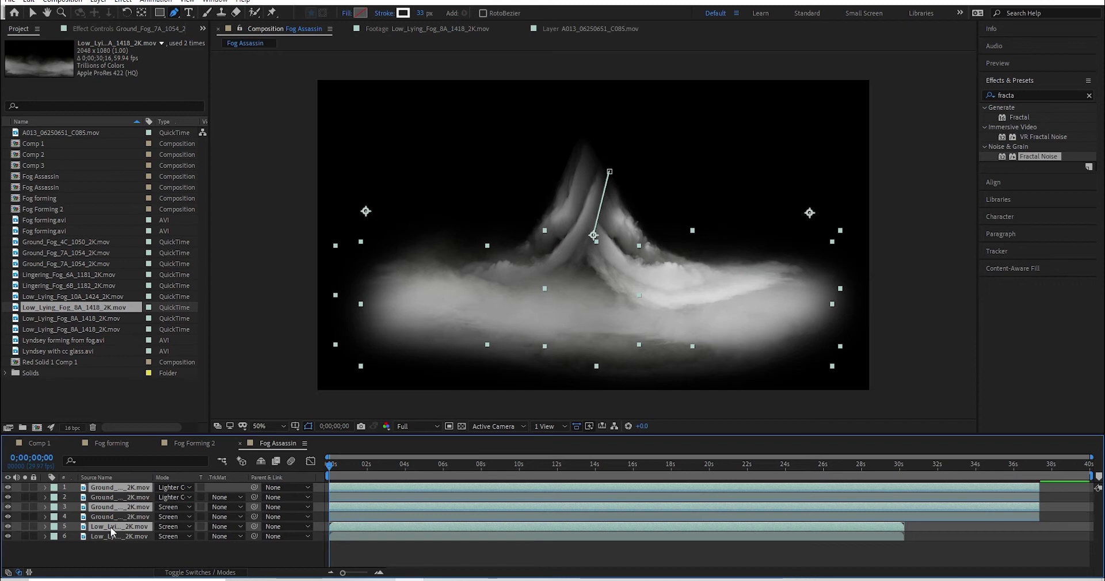
# - Reorder the layers into two matching sets, each with two ground fog layers above one low-lying fog layer
pyautogui.click(111, 547)
pyautogui.click(107, 527)
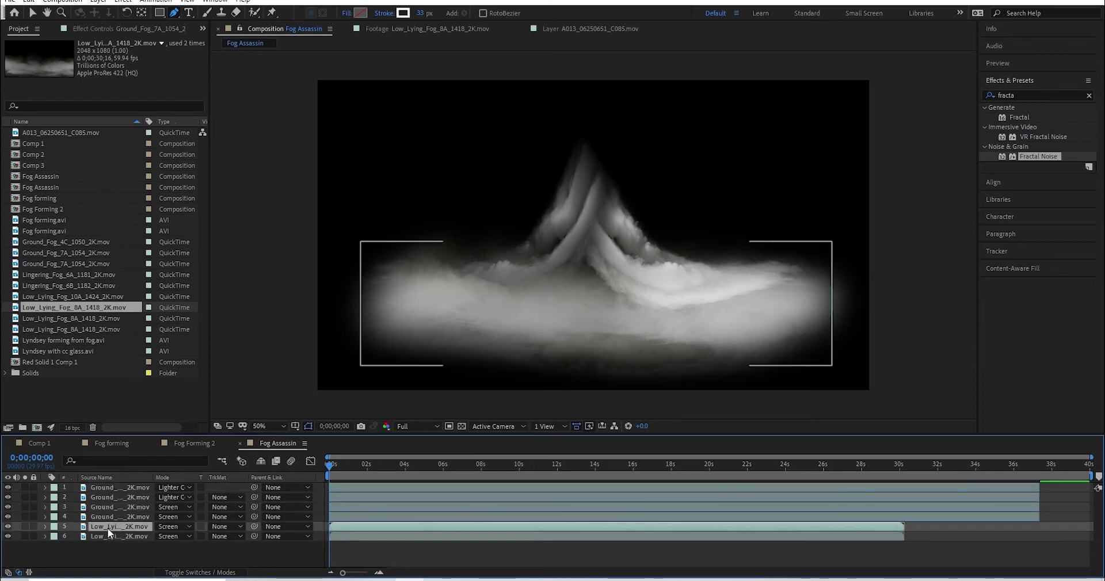
pyautogui.moveTo(111, 506); pyautogui.dragTo(122, 494)
pyautogui.moveTo(113, 528); pyautogui.dragTo(119, 508)
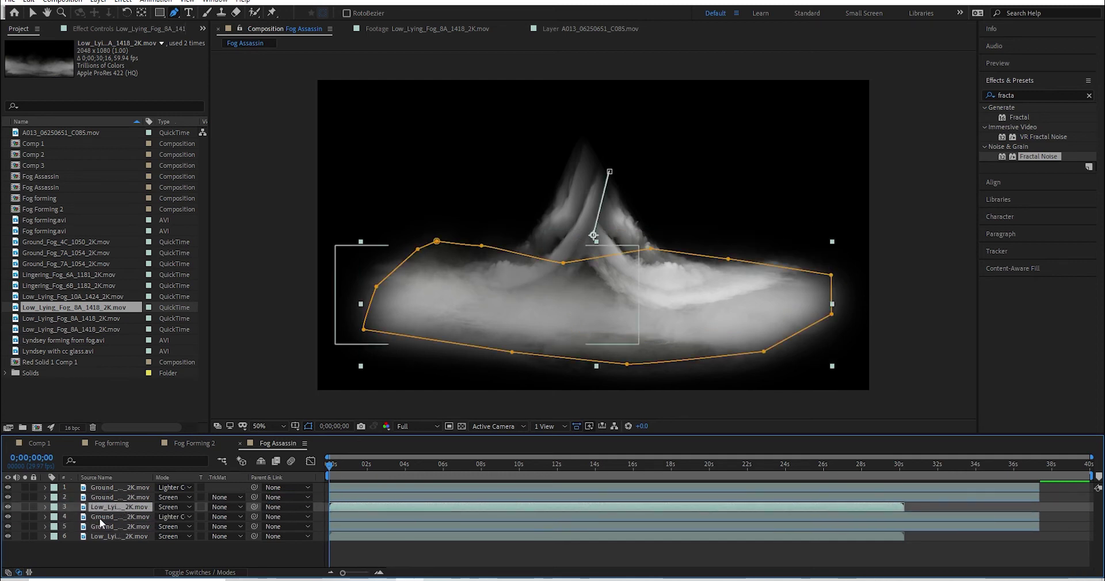
# - Pre-compose the upper set of two ground fog layers and one low-lying fog layer as "Fog"
pyautogui.click(100, 519)
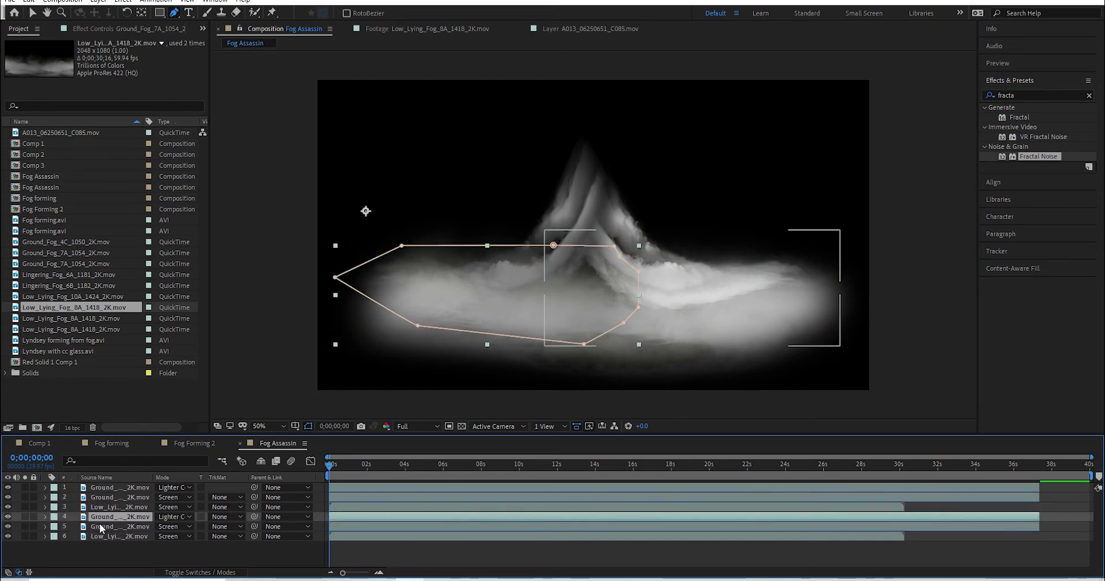
pyautogui.click(109, 496)
pyautogui.click(110, 488)
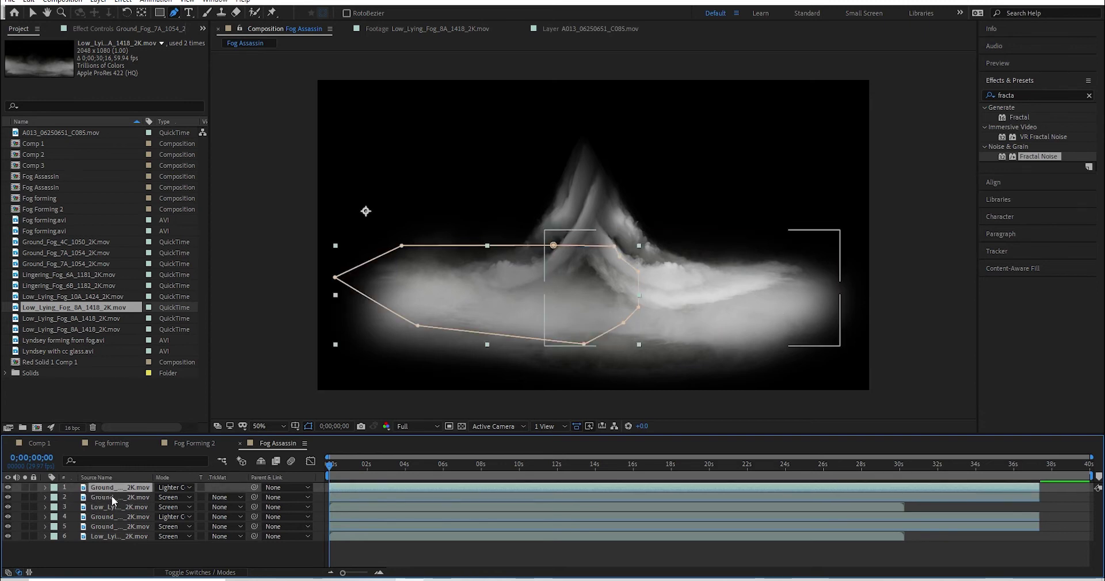
pyautogui.keyDown('shift'); pyautogui.click(112, 499); pyautogui.keyUp('shift')
pyautogui.keyDown('shift'); pyautogui.click(114, 505); pyautogui.keyUp('shift')
pyautogui.rightClick(115, 498)
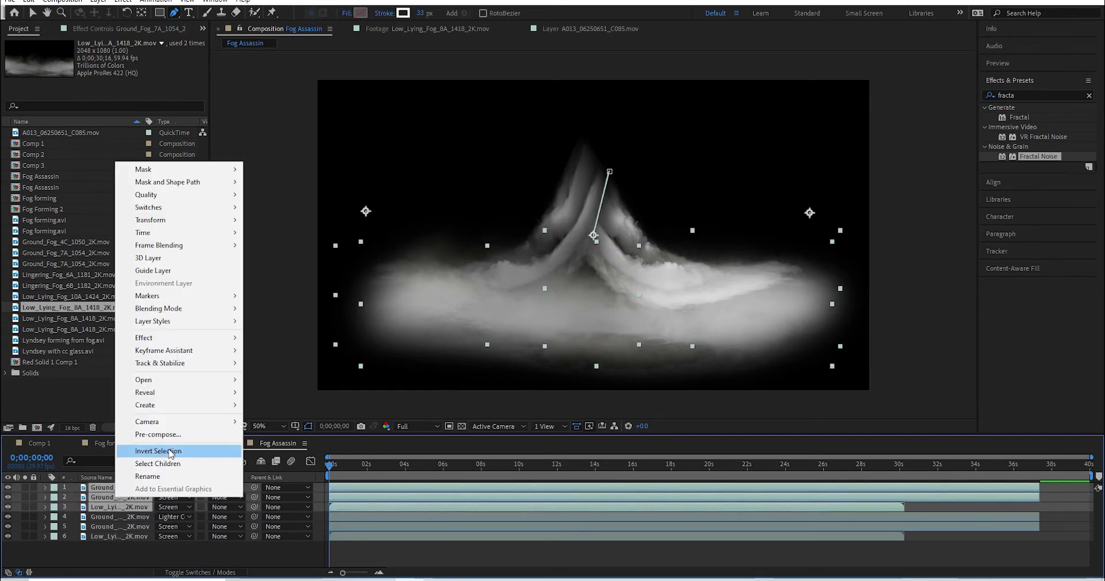
pyautogui.click(181, 433)
pyautogui.write('Fog')
pyautogui.press('Return')
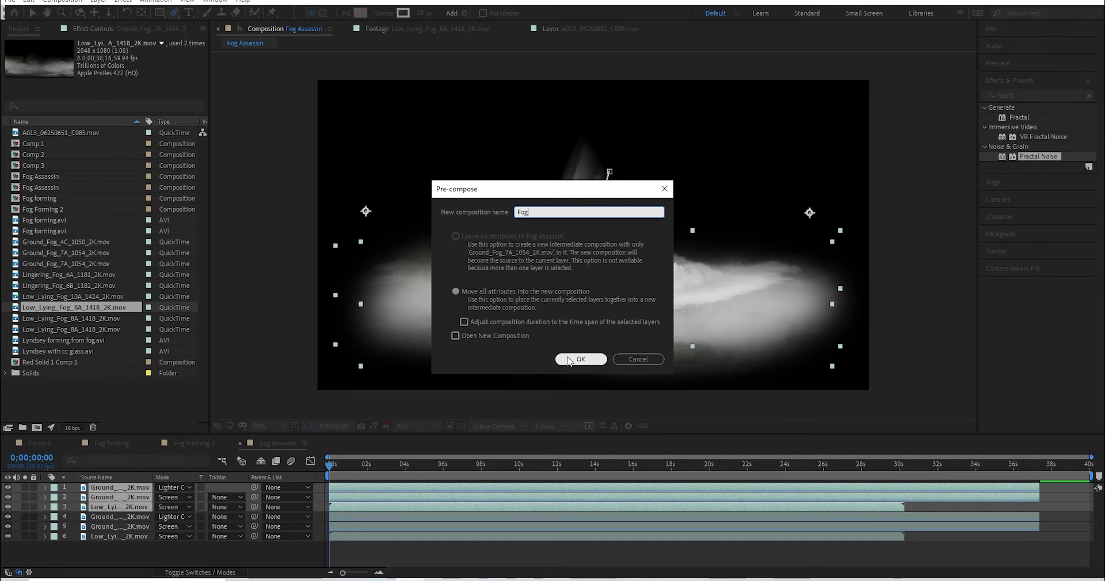
# - Pre-compose the remaining two ground fog layers and the low-lying fog layer as "Bump Map"
pyautogui.click(116, 497)
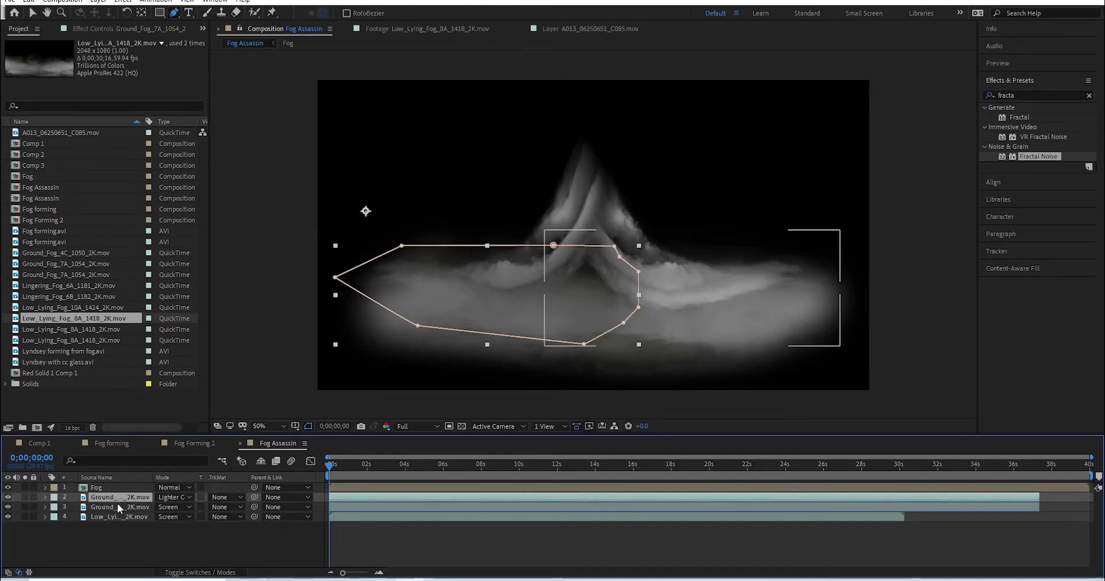
pyautogui.keyDown('shift'); pyautogui.click(118, 505); pyautogui.keyUp('shift')
pyautogui.keyDown('shift'); pyautogui.click(117, 517); pyautogui.keyUp('shift')
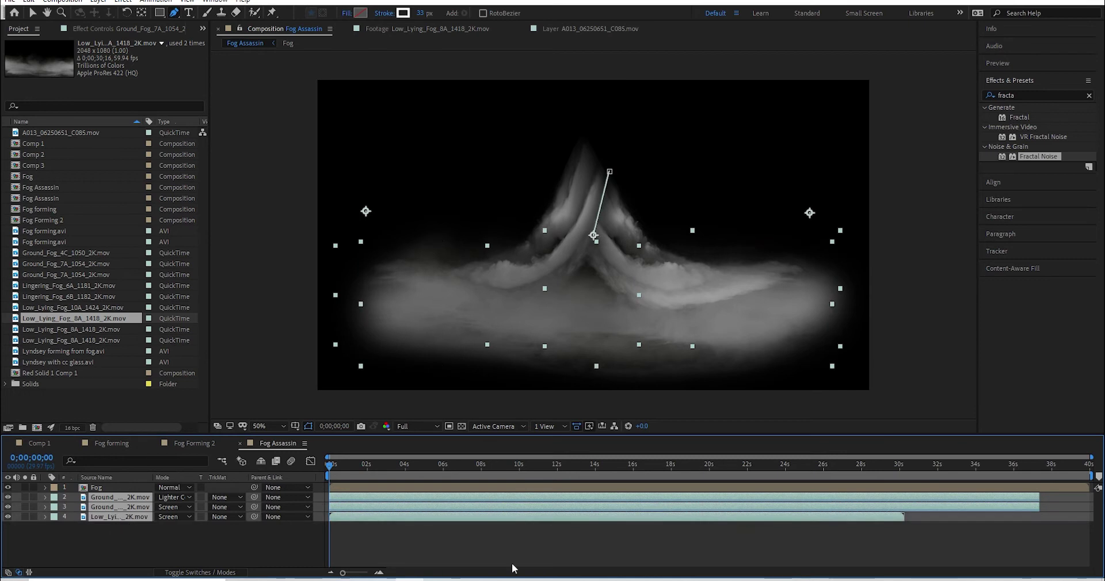
pyautogui.keyDown('shift'); pyautogui.click(101, 488); pyautogui.keyUp('shift')
pyautogui.rightClick(117, 496)
pyautogui.click(165, 434)
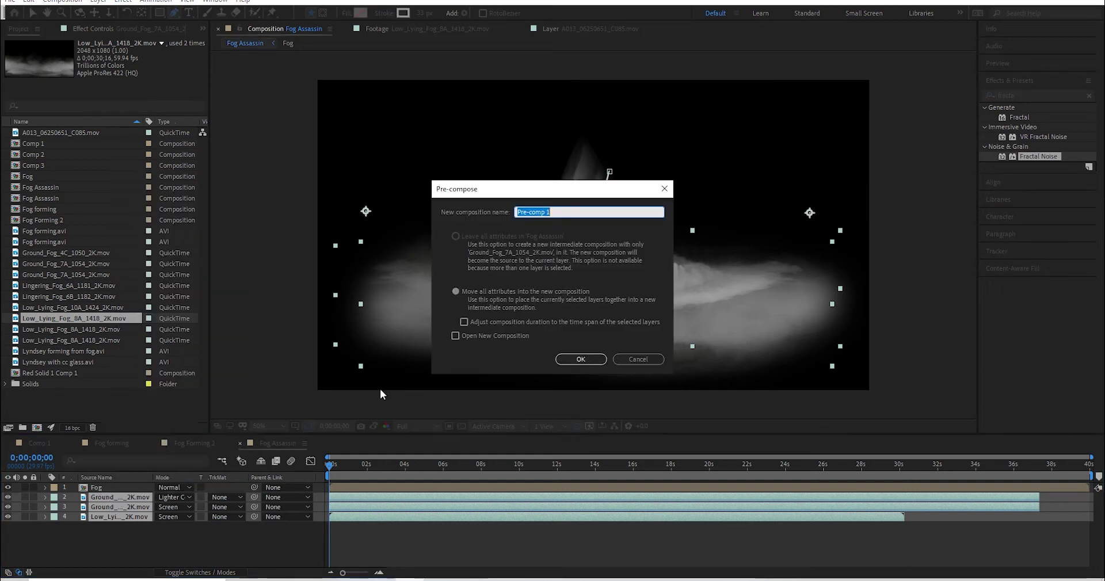
pyautogui.write('Bump Map')
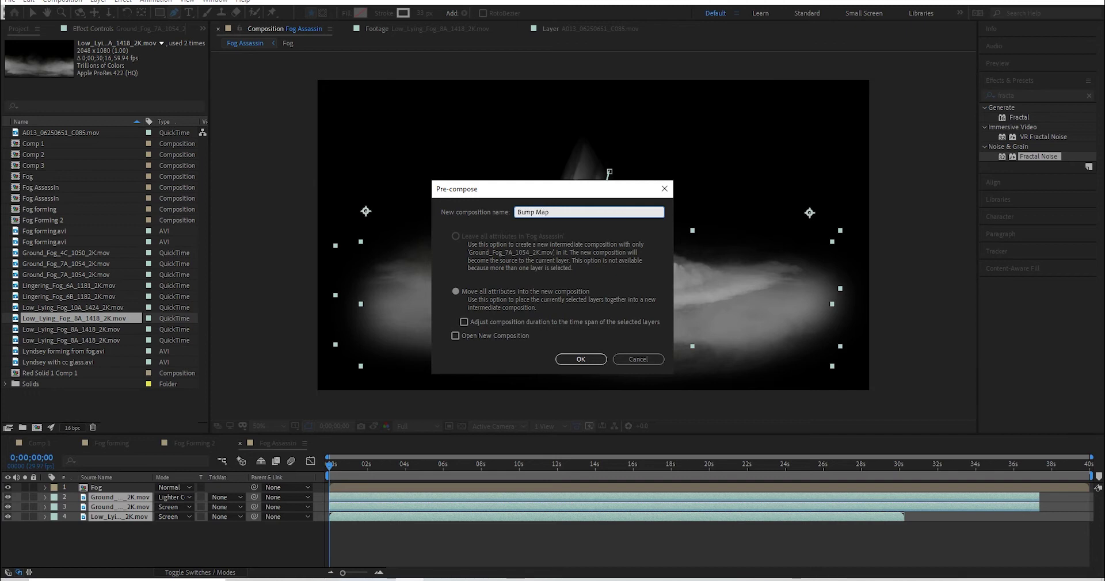
pyautogui.click(580, 359)
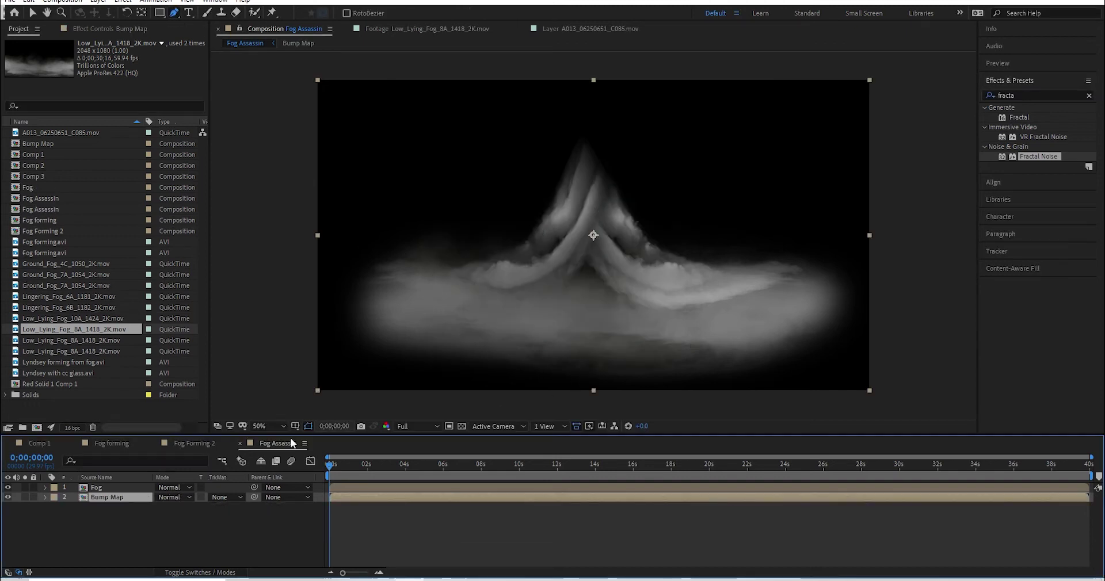
# - Open the Fog composition and add an adjustment layer above its fog layers
pyautogui.click(86, 518)
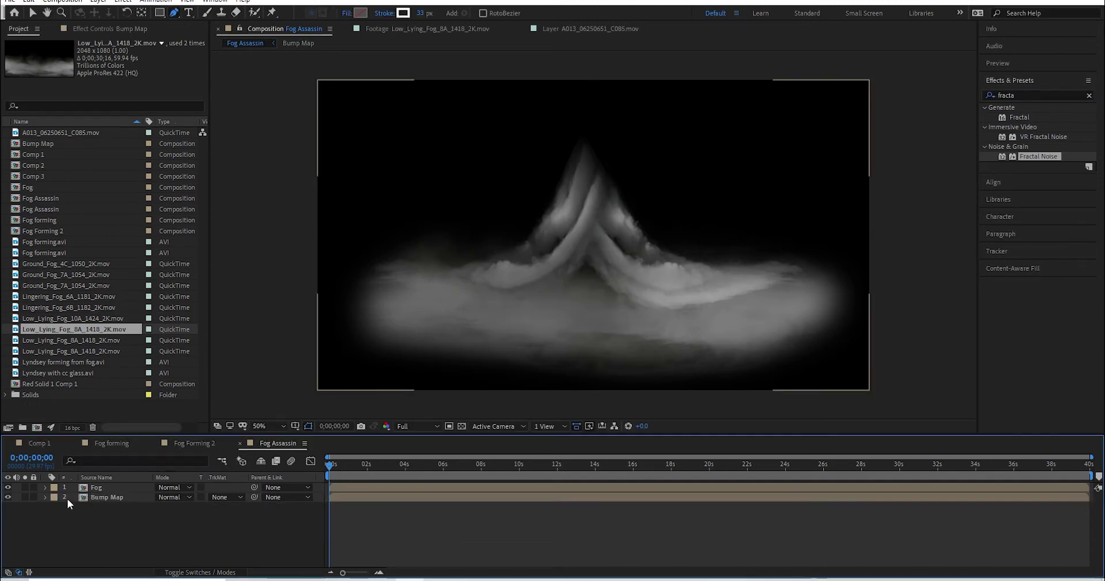
pyautogui.doubleClick(101, 489)
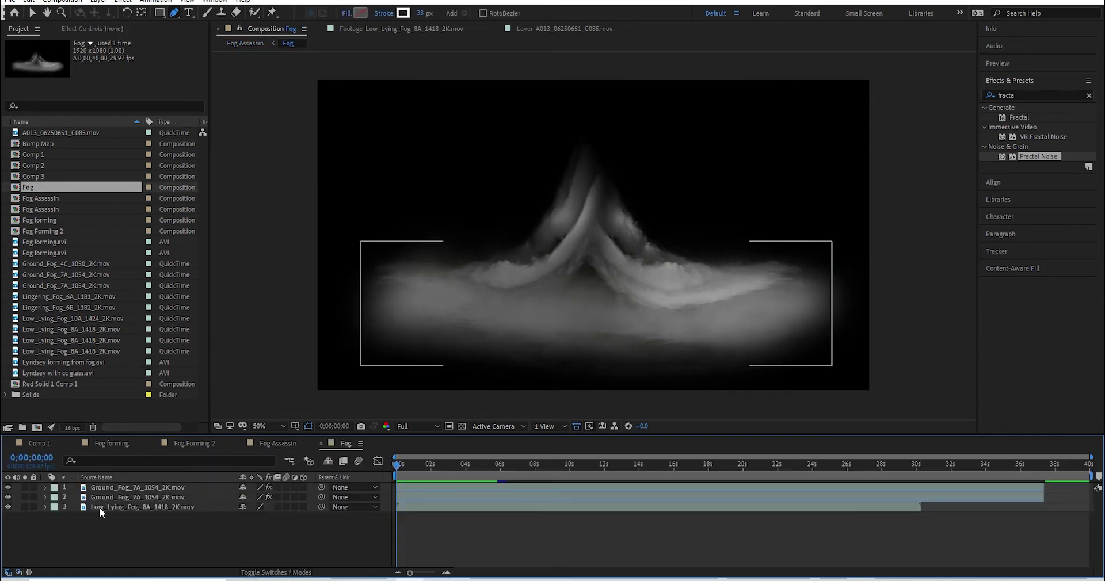
pyautogui.click(98, 2)
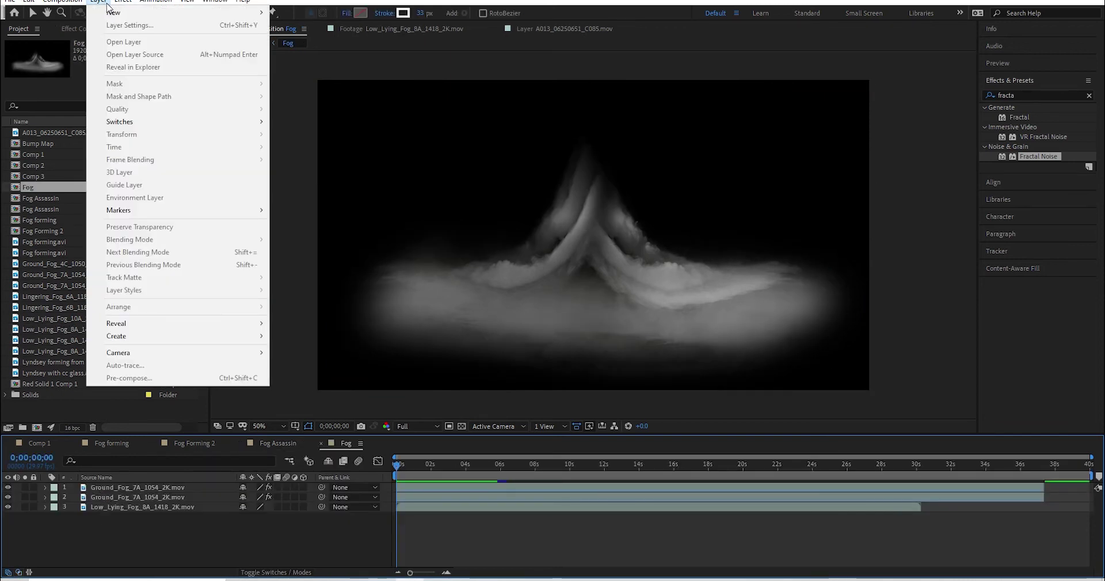
pyautogui.moveTo(243, 2)
pyautogui.moveTo(98, 1)
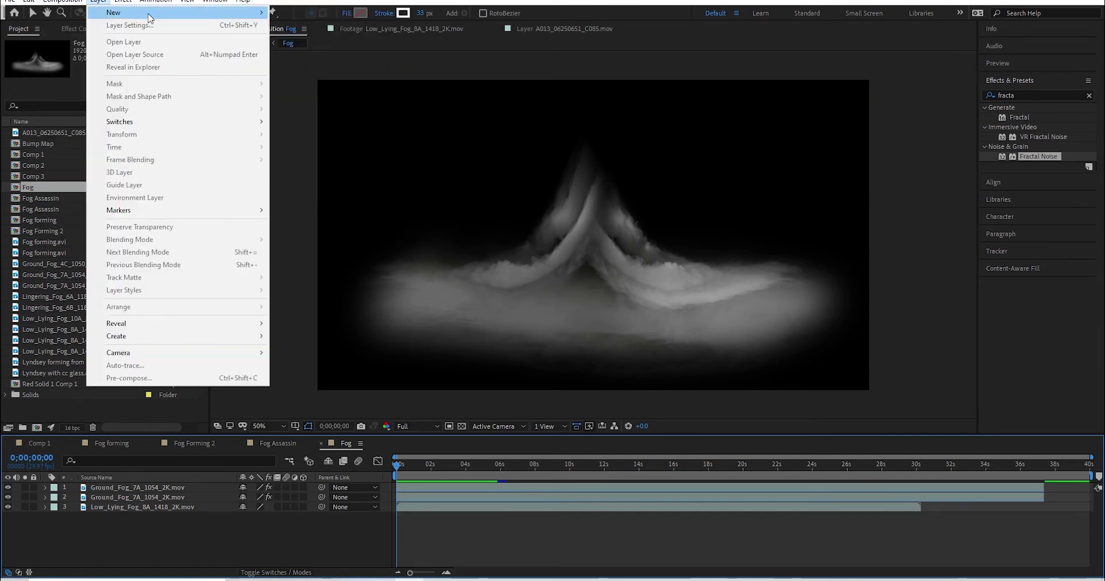
pyautogui.click(311, 88)
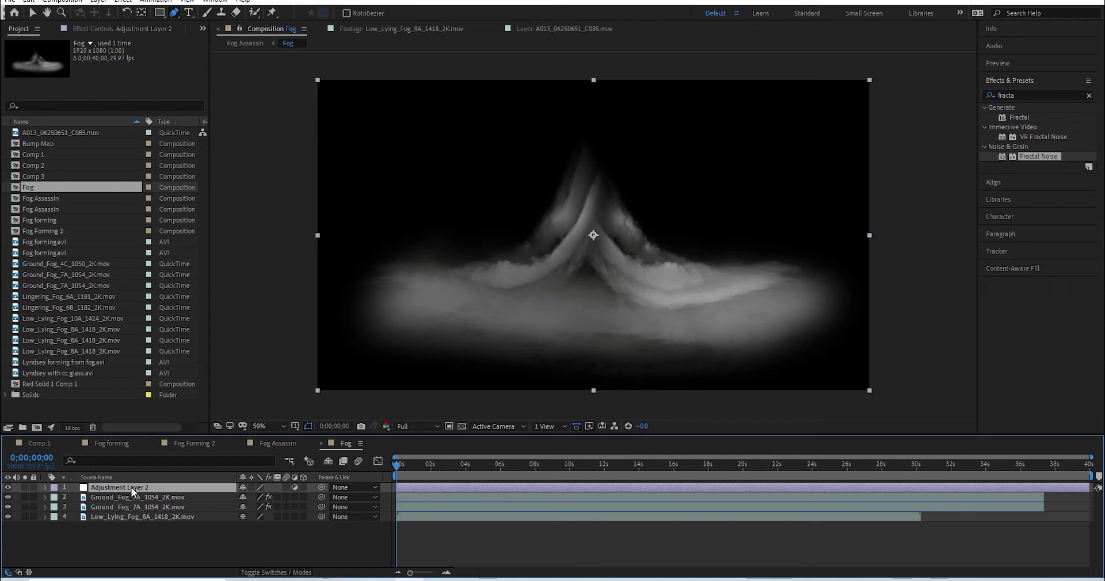
# - Find the Curves effect and apply it to the new adjustment layer in the Fog composition
pyautogui.click(1031, 93)
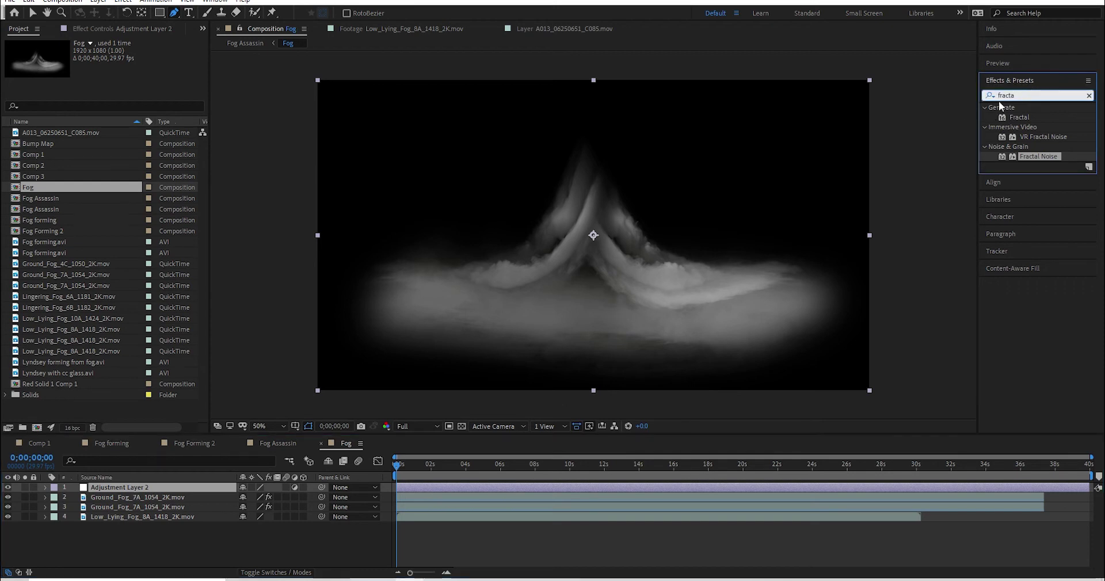
pyautogui.press('BackSpace')
pyautogui.press('BackSpace')
pyautogui.press('BackSpace')
pyautogui.press('BackSpace')
pyautogui.press('BackSpace')
pyautogui.press('BackSpace')
pyautogui.write('curves')
pyautogui.moveTo(1037, 148); pyautogui.dragTo(690, 222)
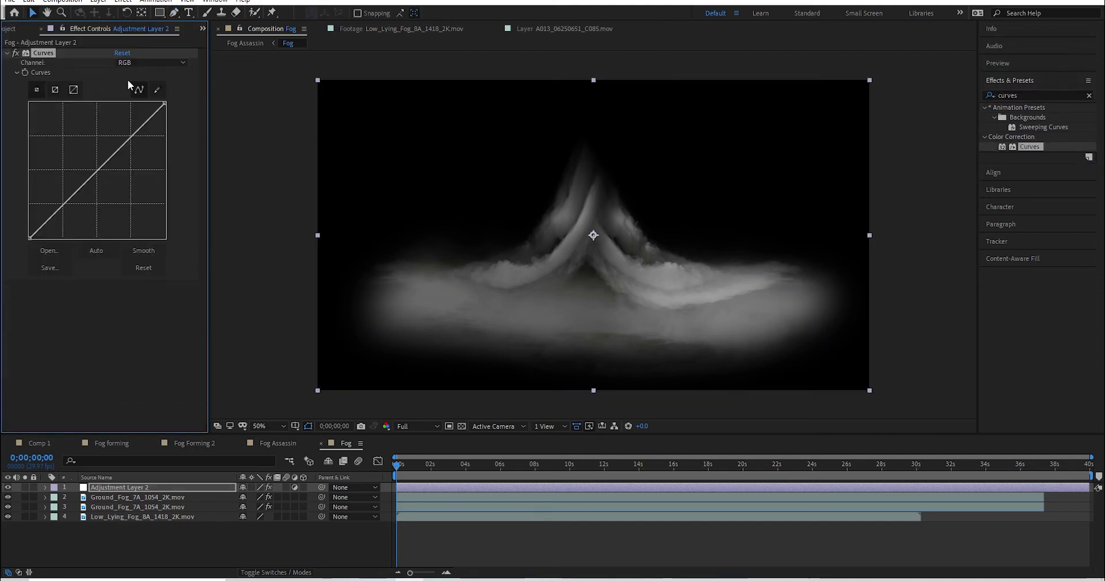
# - Raise the midtones of the Blue curve slightly and fine-tune the midpoint of the Green curve
pyautogui.click(137, 64)
pyautogui.click(140, 113)
pyautogui.moveTo(97, 172); pyautogui.dragTo(92, 167)
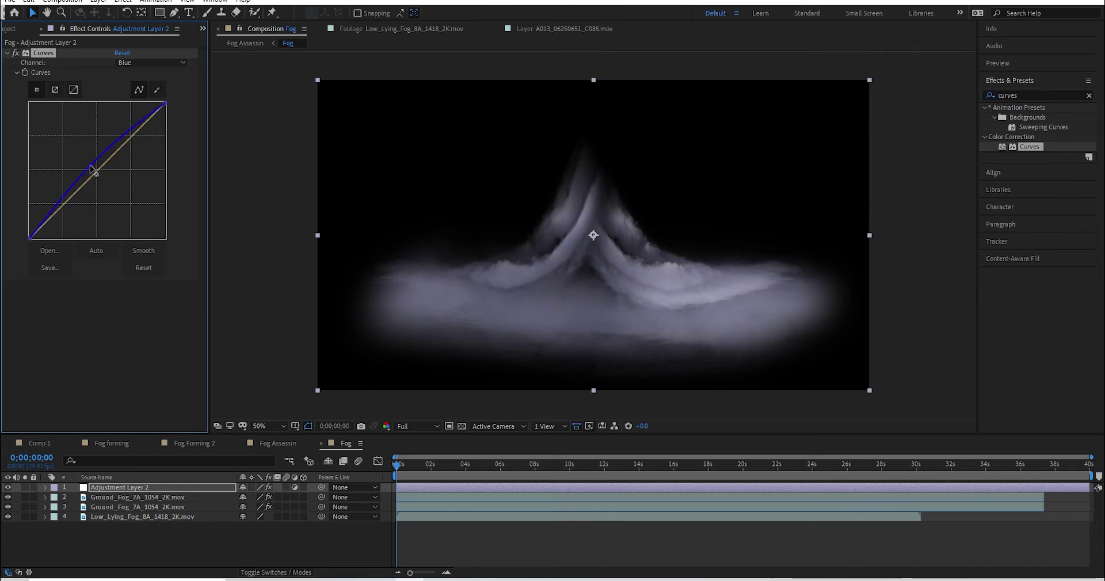
pyautogui.click(147, 63)
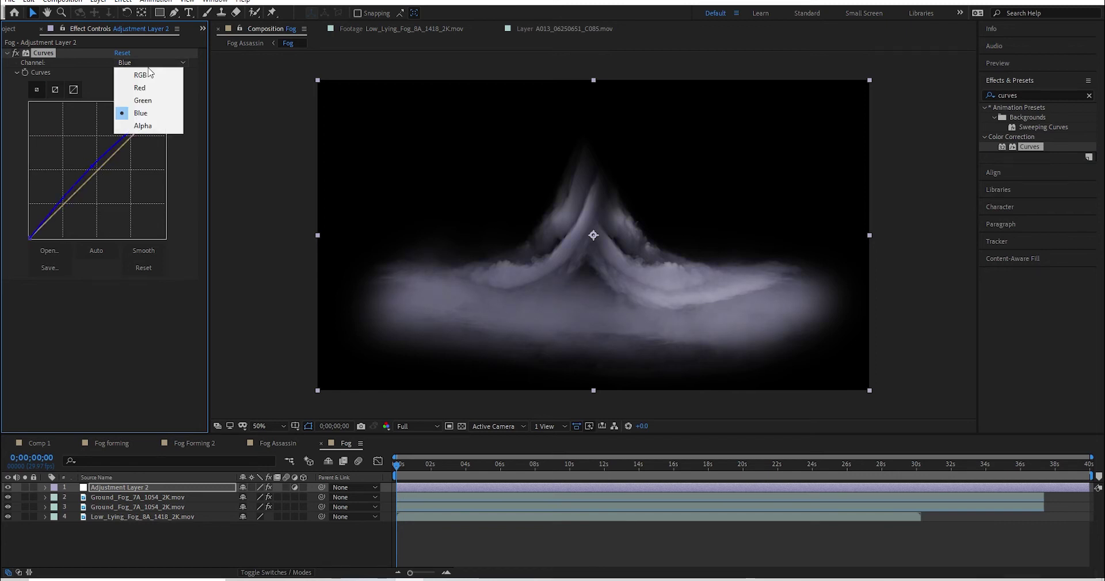
pyautogui.click(142, 103)
pyautogui.moveTo(94, 172)
pyautogui.mouseDown()
pyautogui.moveTo(107, 182)
pyautogui.moveTo(101, 175)
pyautogui.mouseUp()
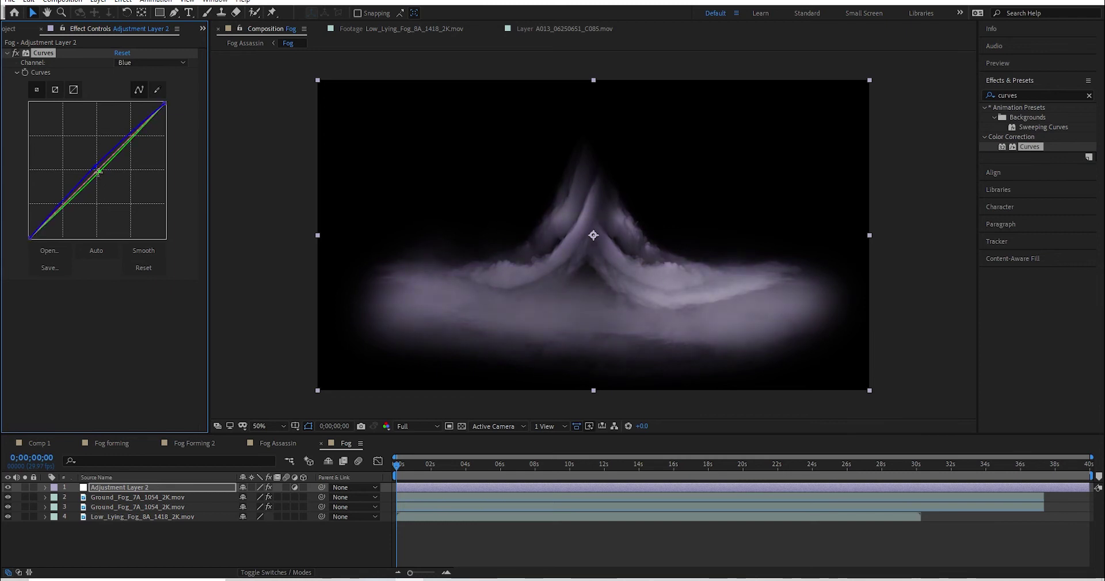
pyautogui.moveTo(99, 172); pyautogui.dragTo(96, 170)
# - Fine-tune the combined RGB curve and lower the Red curve's midtones slightly to give the fog a cooler blue tint
pyautogui.click(141, 63)
pyautogui.click(140, 75)
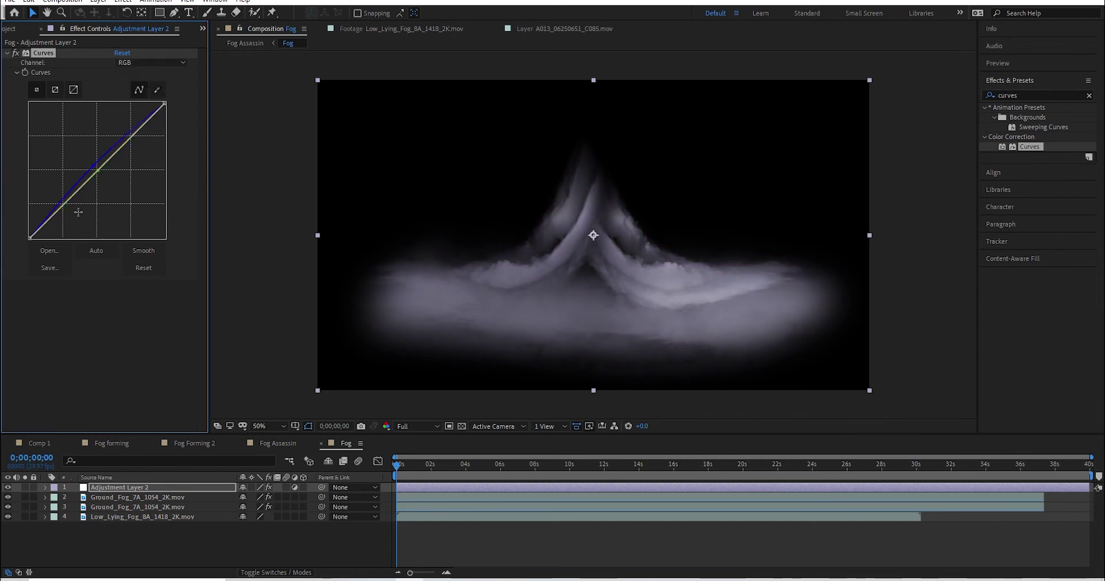
pyautogui.moveTo(68, 203); pyautogui.dragTo(69, 204)
pyautogui.click(149, 62)
pyautogui.click(139, 86)
pyautogui.moveTo(100, 165); pyautogui.dragTo(102, 168)
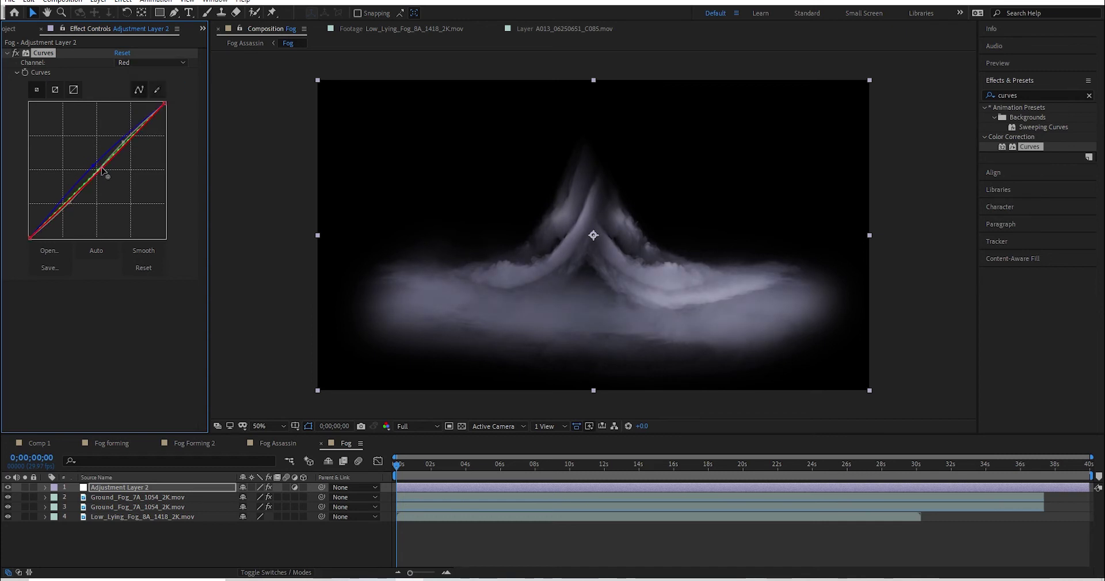
pyautogui.moveTo(102, 167); pyautogui.dragTo(103, 169)
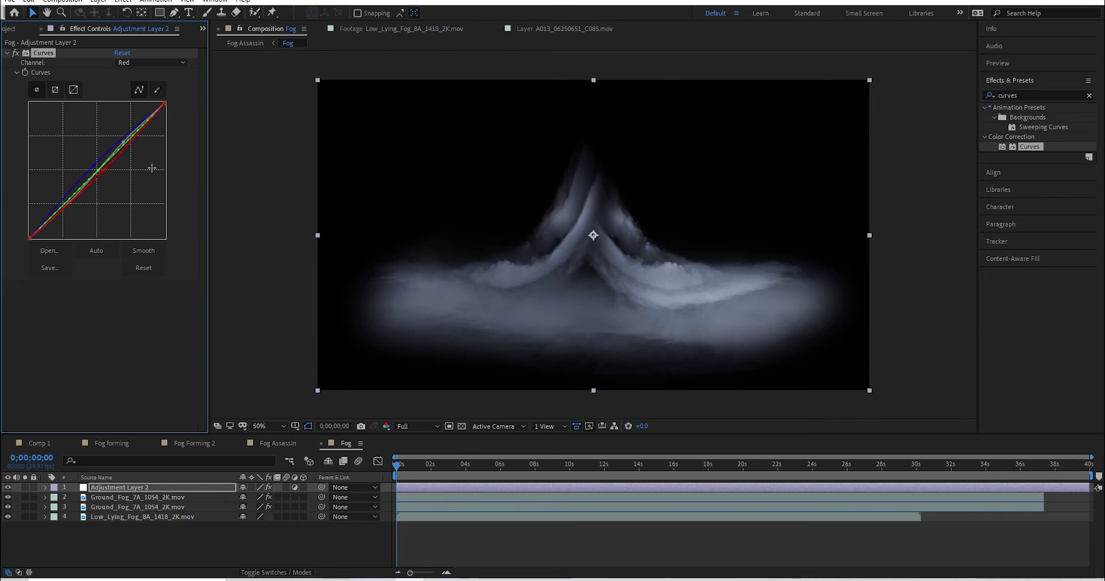
pyautogui.moveTo(92, 169); pyautogui.dragTo(91, 164)
# - Return to Fog Assassin, open the Bump Map composition and add an adjustment layer above its fog layers
pyautogui.click(277, 443)
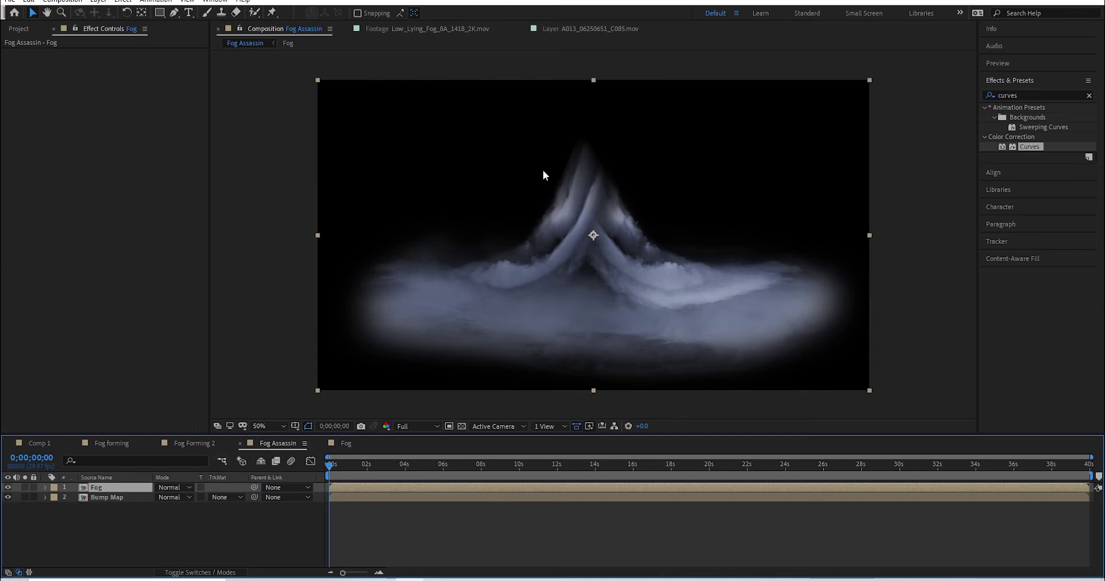
pyautogui.doubleClick(114, 497)
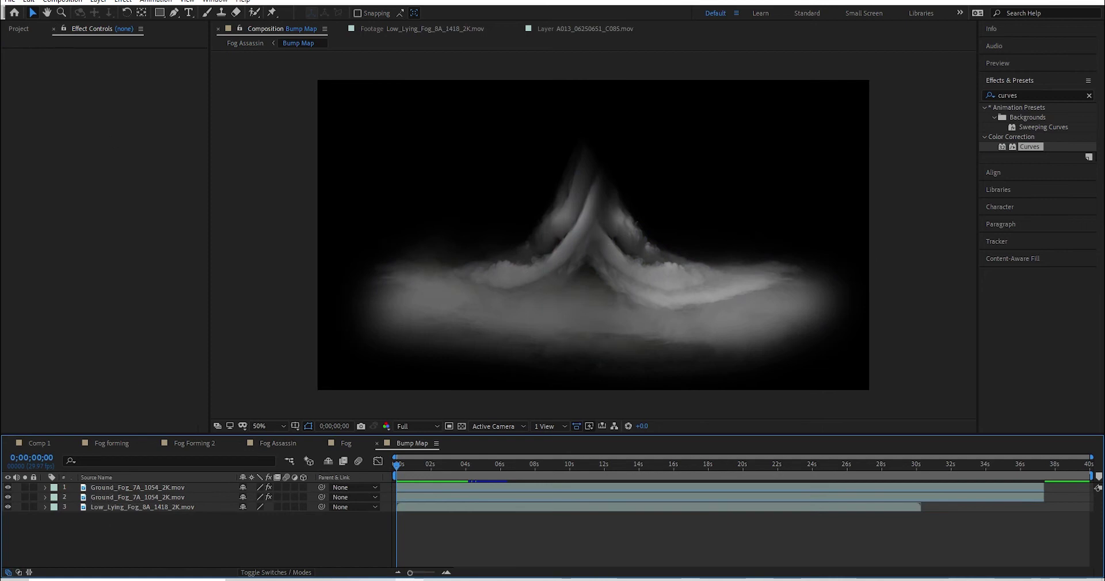
pyautogui.click(97, 2)
pyautogui.moveTo(193, 13)
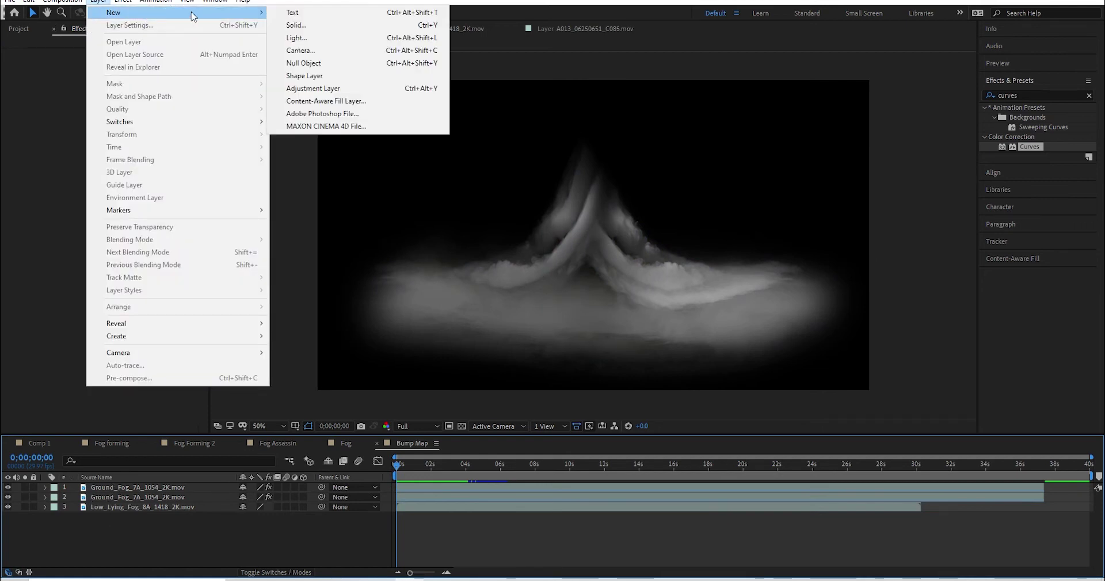
pyautogui.click(325, 92)
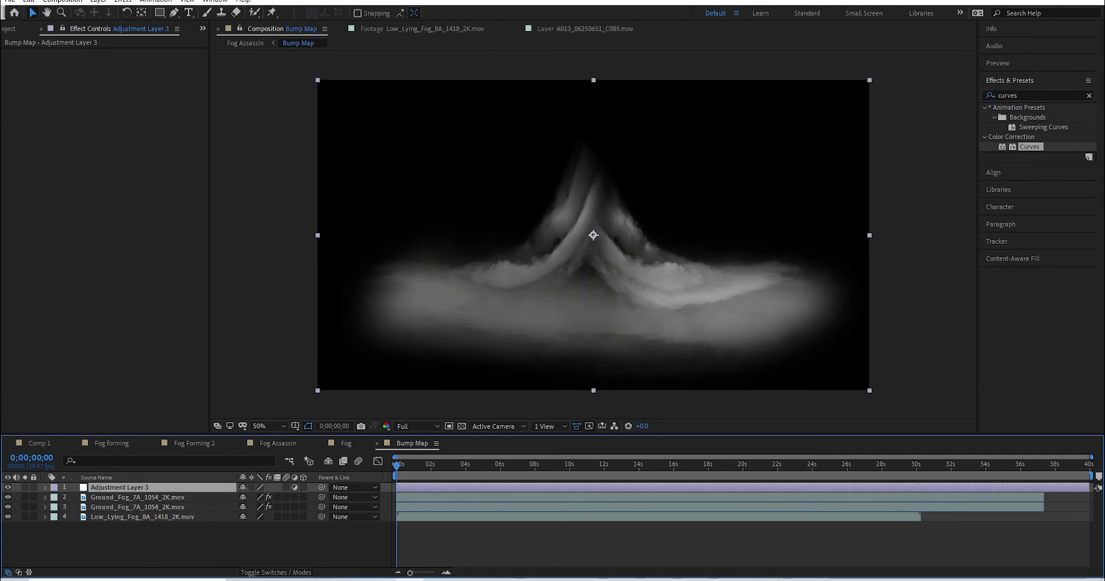
# - Apply Curves to the Bump Map adjustment layer and shape a gentle S-curve with darker shadows and brighter highlights
pyautogui.moveTo(1030, 147); pyautogui.dragTo(277, 272)
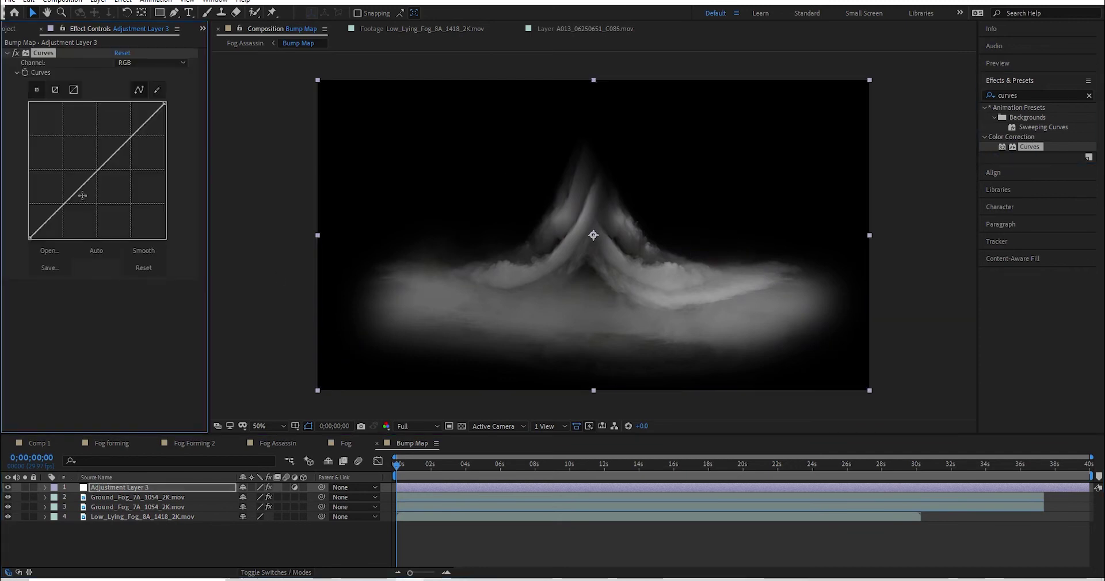
pyautogui.moveTo(79, 189); pyautogui.dragTo(79, 203)
pyautogui.moveTo(120, 159); pyautogui.dragTo(119, 135)
pyautogui.moveTo(72, 206); pyautogui.dragTo(68, 209)
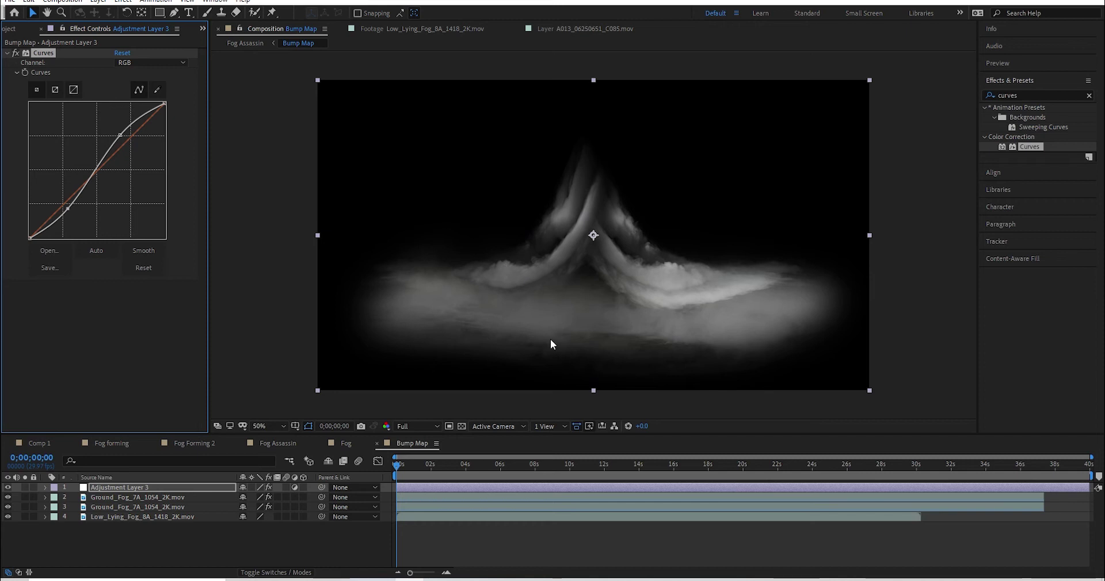
# - Return to the Fog Assassin composition and hide the Bump Map layer
pyautogui.click(278, 443)
pyautogui.click(101, 488)
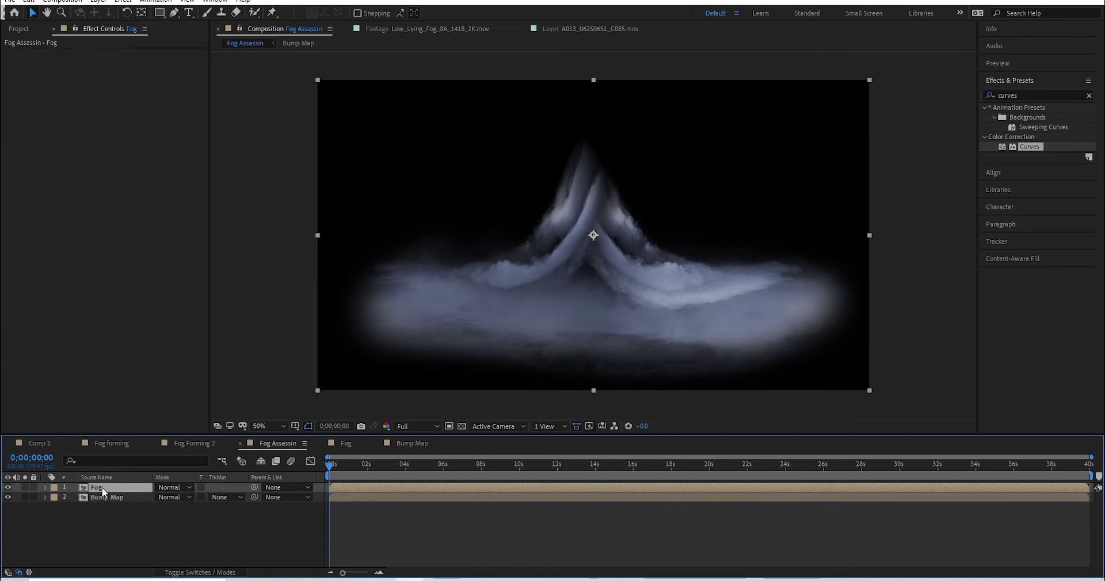
pyautogui.click(8, 497)
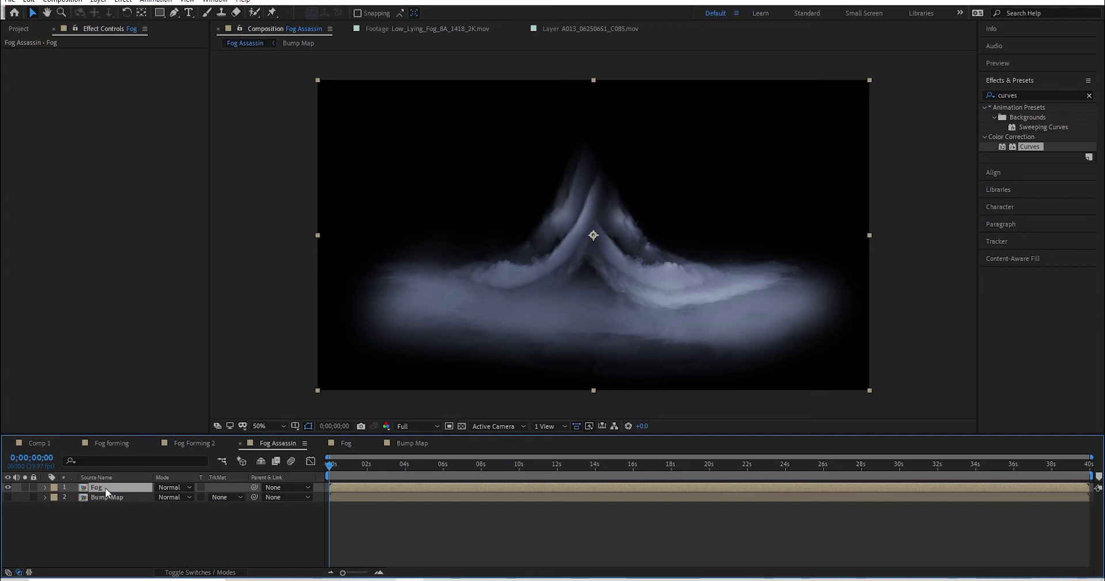
# - Find the CC Glass effect and apply it to the Fog layer
pyautogui.click(1070, 96)
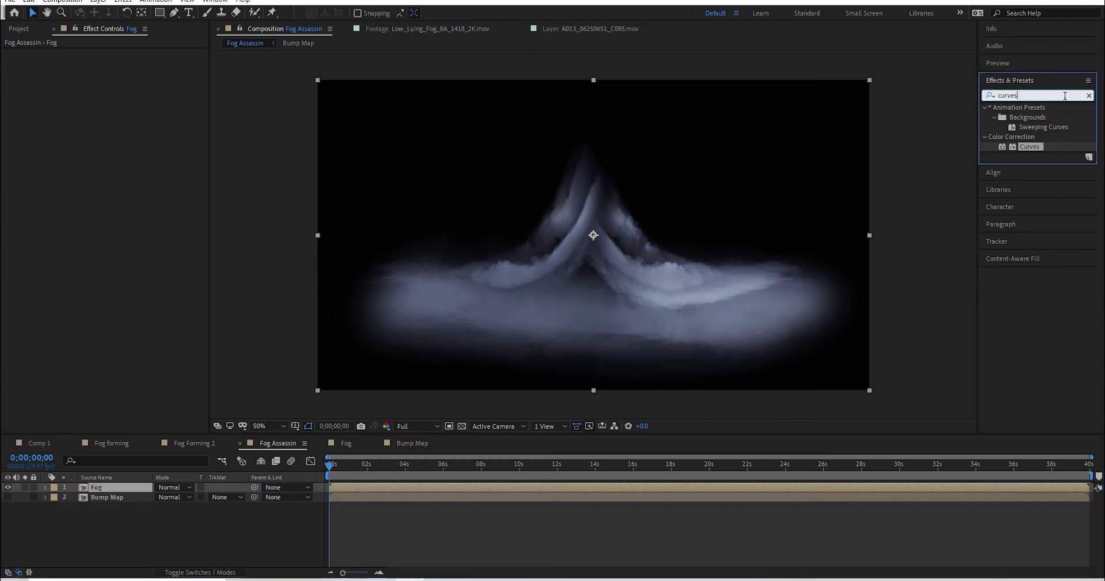
pyautogui.write('cc glass')
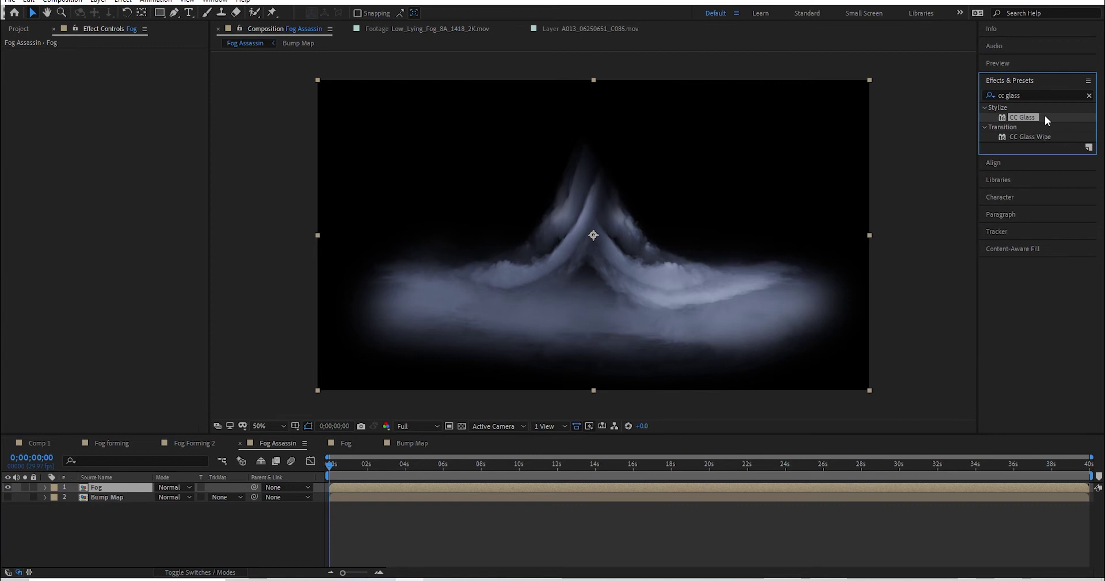
pyautogui.moveTo(1045, 116); pyautogui.dragTo(638, 273)
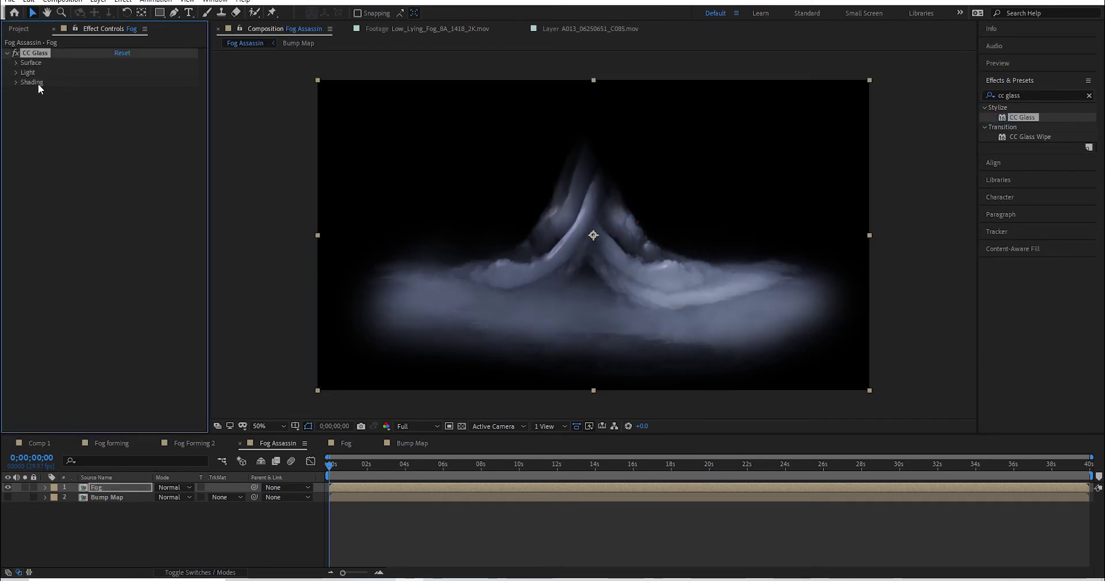
# - In the CC Glass surface settings, use the Bump Map layer as the bump map and set Height to 100
pyautogui.click(16, 62)
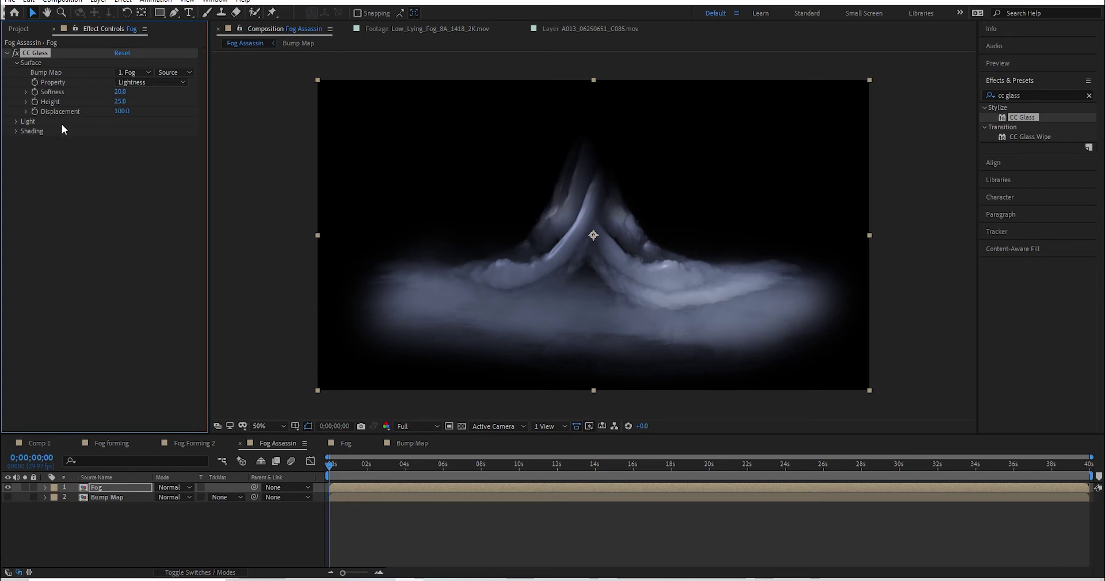
pyautogui.click(145, 74)
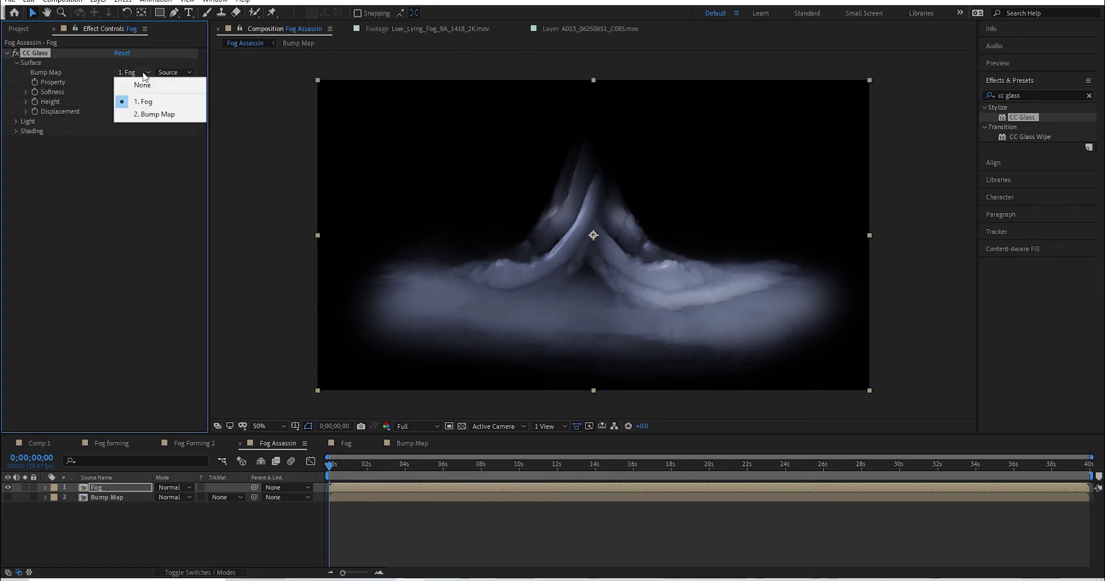
pyautogui.click(164, 114)
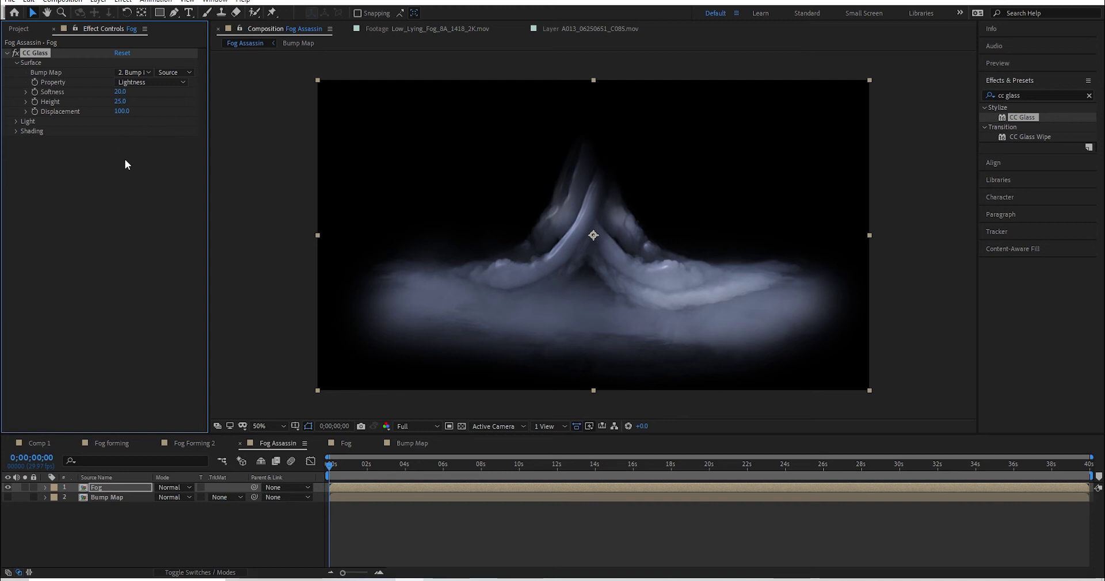
pyautogui.click(121, 102)
pyautogui.write('100')
pyautogui.press('Return')
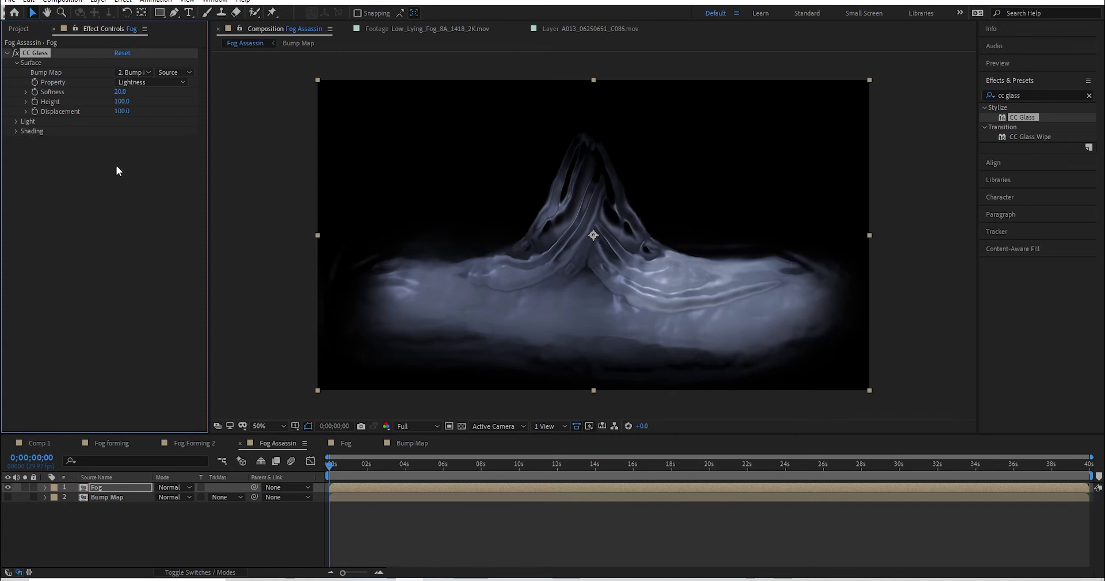
# - In the Fog layer's CC Glass surface settings, set Height to 25 and Softness to about 36.9
pyautogui.moveTo(127, 107); pyautogui.dragTo(88, 102)
pyautogui.click(118, 102)
pyautogui.write('26')
pyautogui.press('Return')
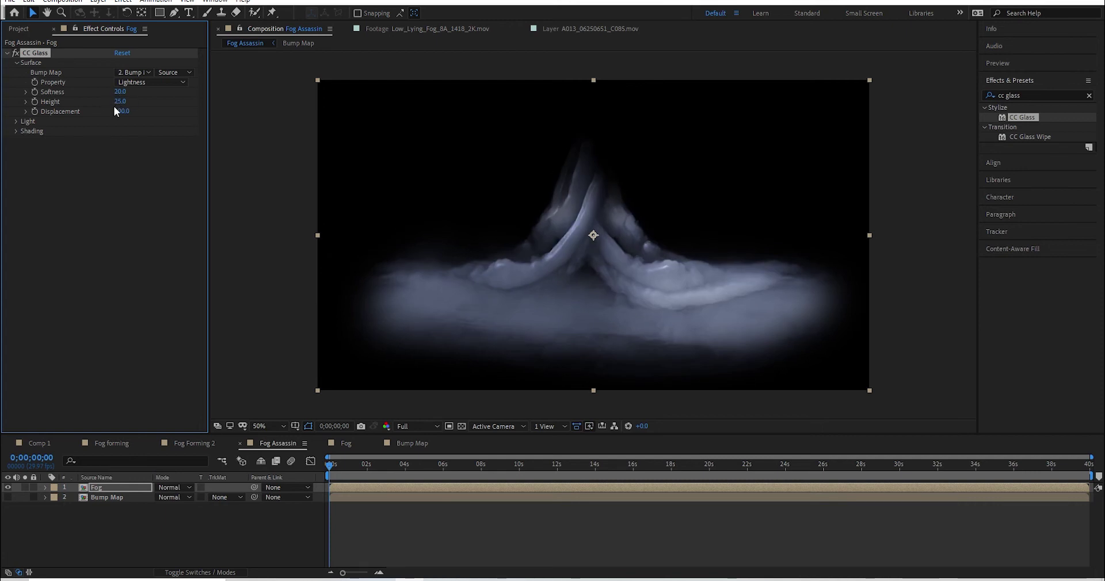
pyautogui.moveTo(122, 93); pyautogui.dragTo(228, 103)
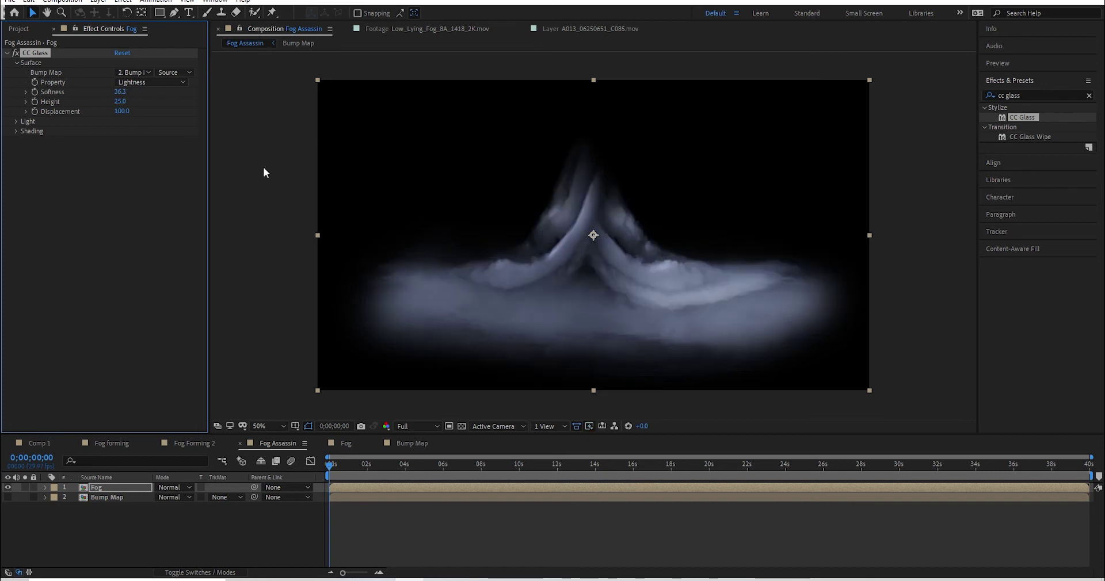
# - In the CC Glass light settings, switch the light source from Effect Light to AE Lights
pyautogui.click(16, 121)
pyautogui.click(151, 132)
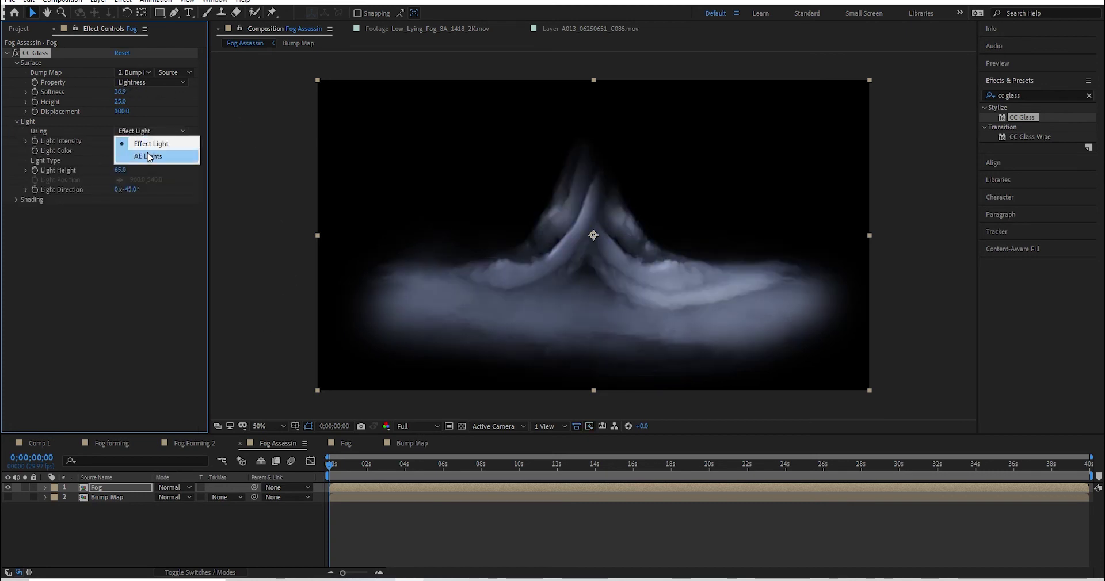
pyautogui.click(149, 155)
pyautogui.click(161, 132)
pyautogui.click(167, 143)
pyautogui.click(168, 129)
pyautogui.click(149, 155)
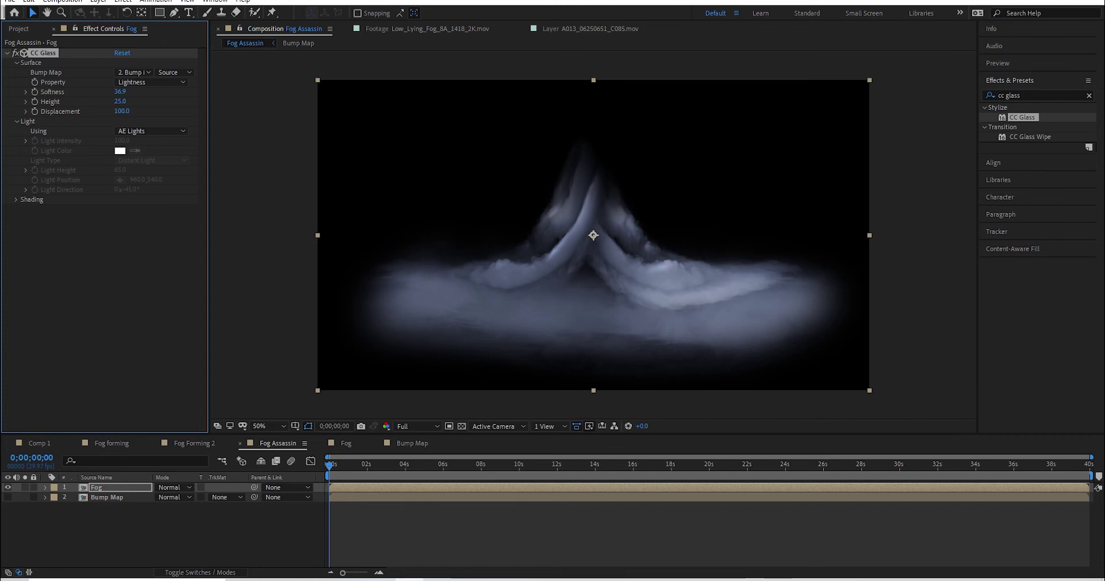
# - Create a point light with a warm orange colour and 200% intensity
pyautogui.click(122, 2)
pyautogui.click(99, 1)
pyautogui.click(99, 2)
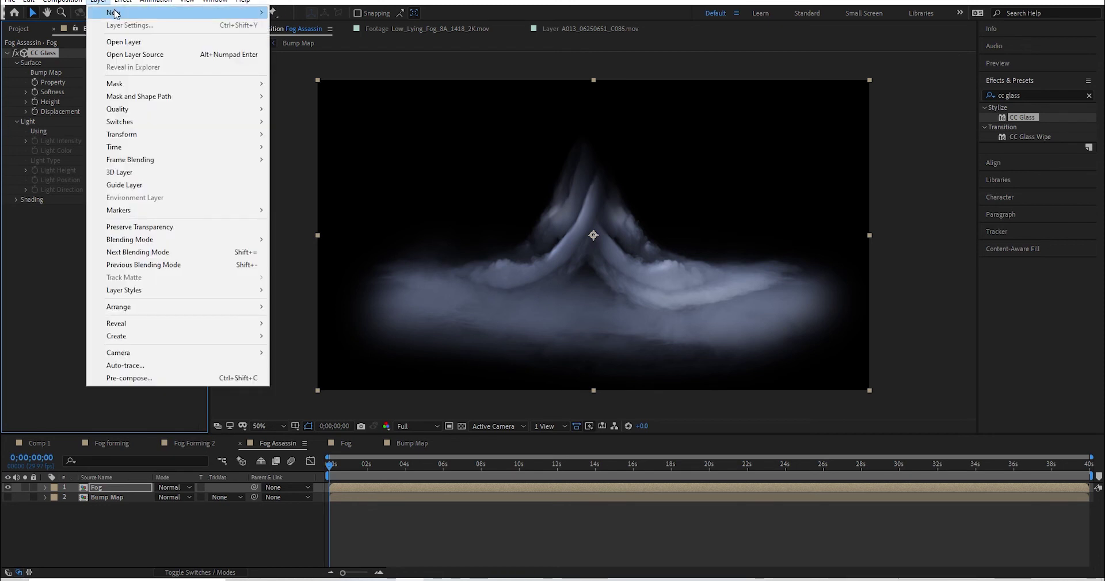
pyautogui.moveTo(114, 13)
pyautogui.click(354, 39)
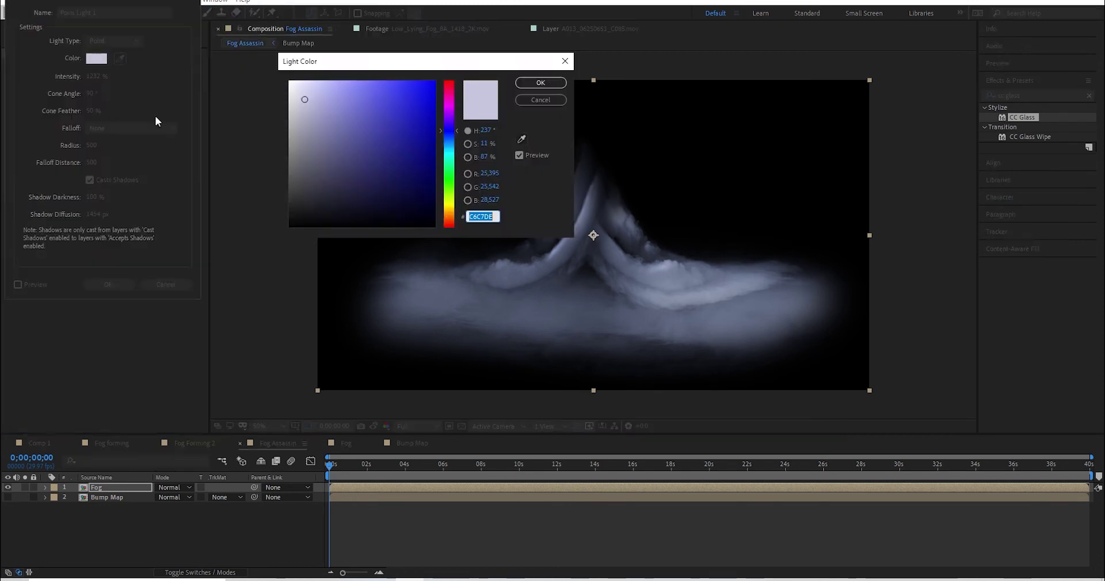
pyautogui.click(449, 214)
pyautogui.moveTo(450, 213); pyautogui.dragTo(450, 216)
pyautogui.moveTo(412, 143); pyautogui.dragTo(368, 78)
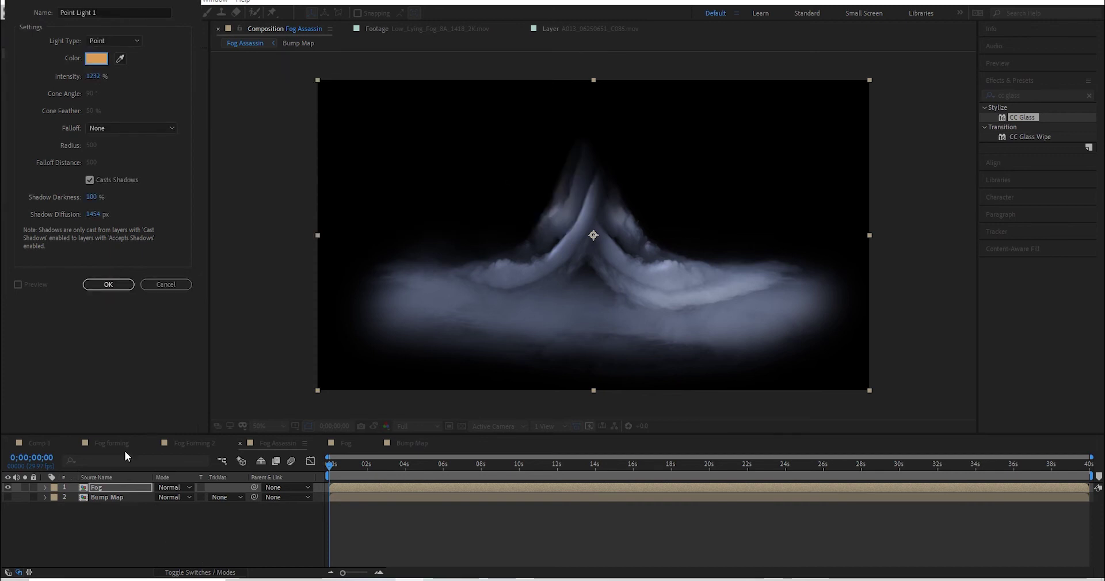
pyautogui.press('Return')
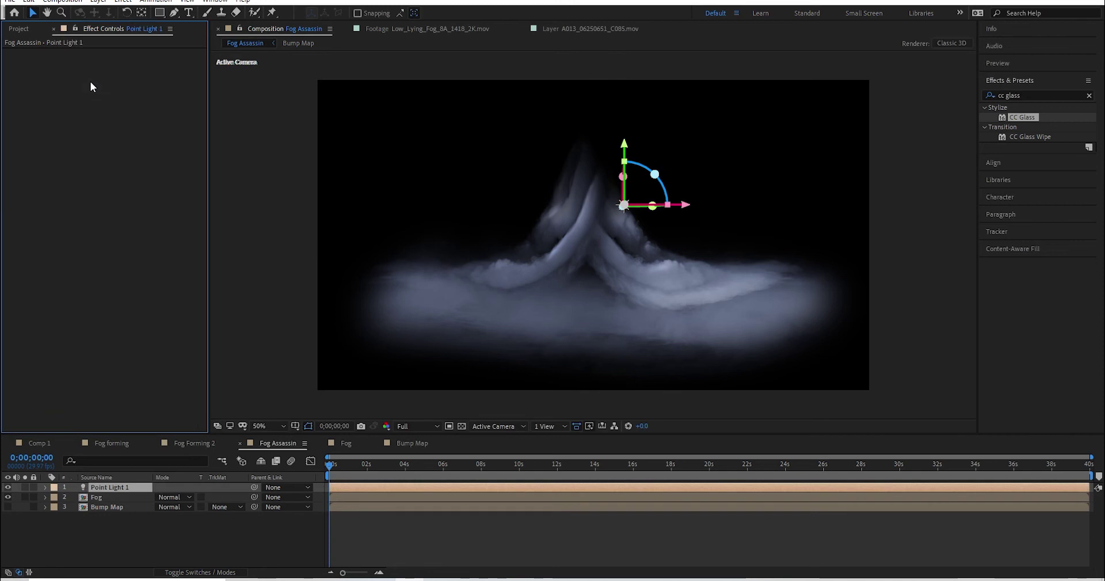
# - Move the point light well off to the left of the fog, to an X position of -610
pyautogui.click(119, 487)
pyautogui.press('p')
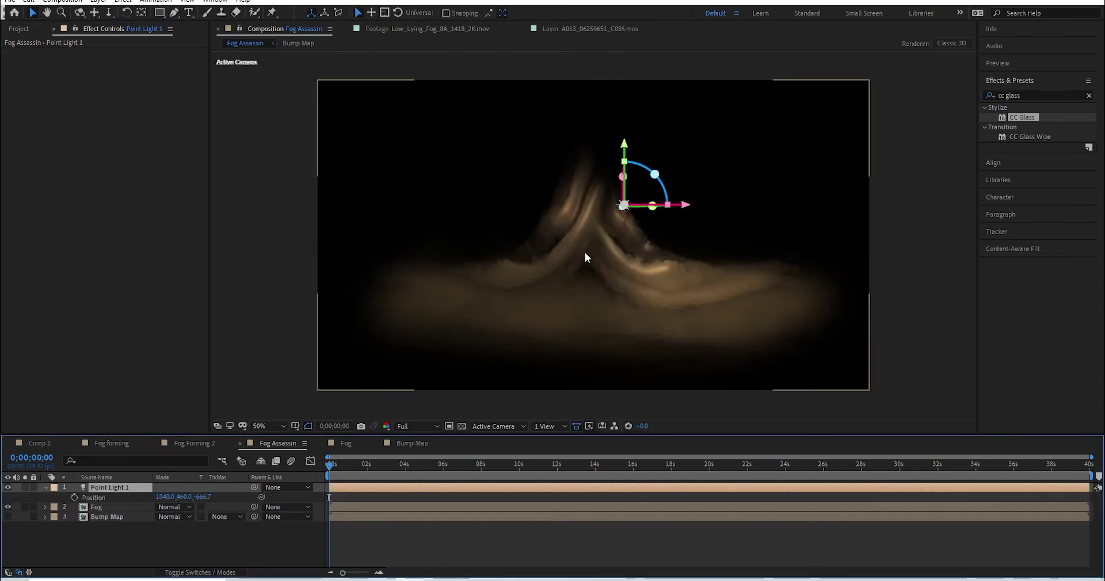
pyautogui.moveTo(165, 497); pyautogui.dragTo(73, 497)
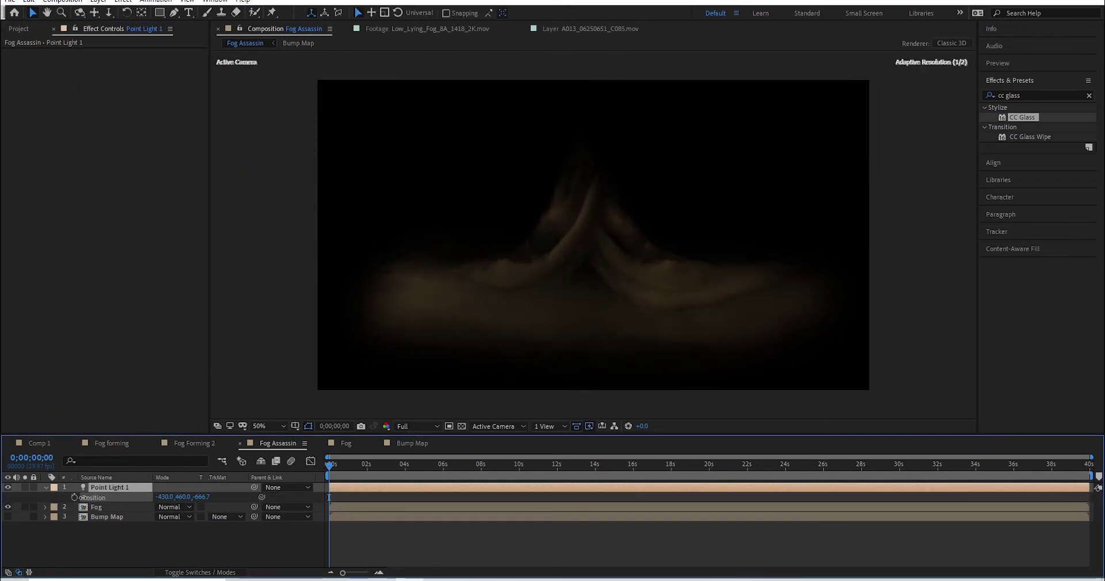
# - Lower the point light's intensity to about 146% in its light settings
pyautogui.click(112, 489)
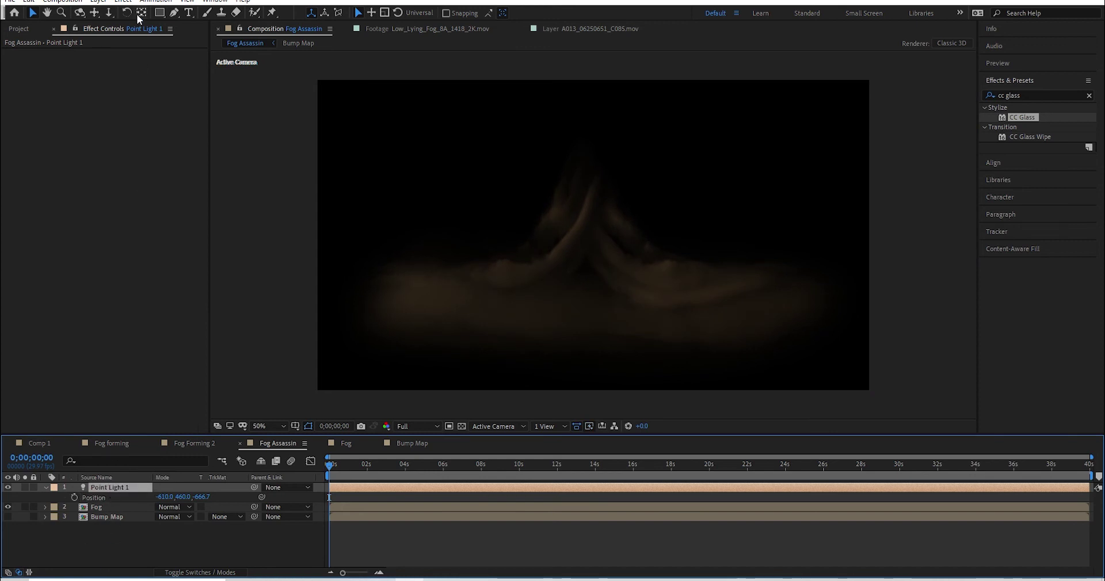
pyautogui.click(99, 2)
pyautogui.click(112, 24)
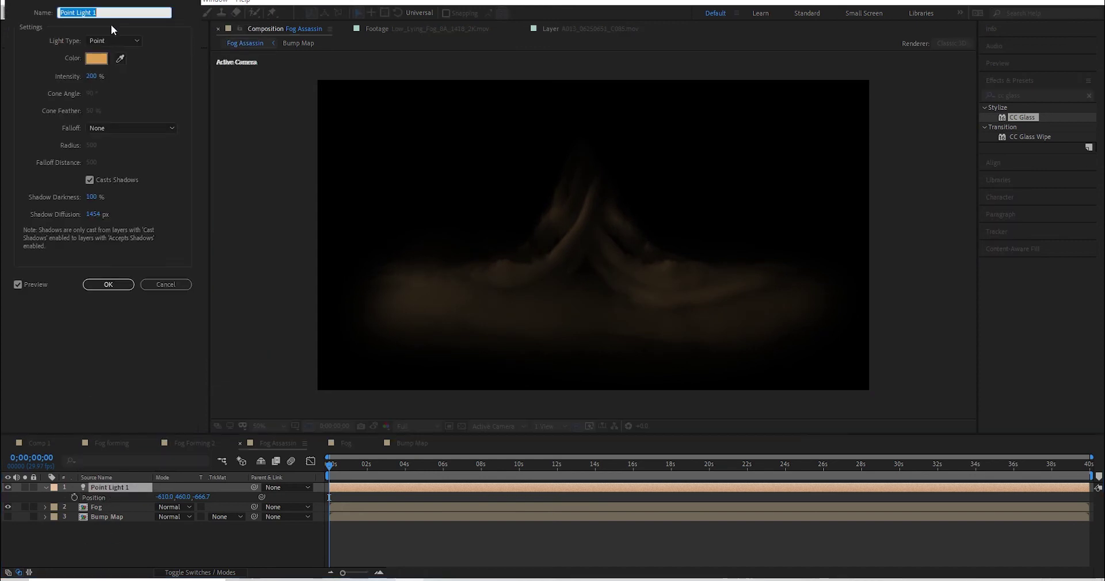
pyautogui.moveTo(70, 77); pyautogui.dragTo(58, 77)
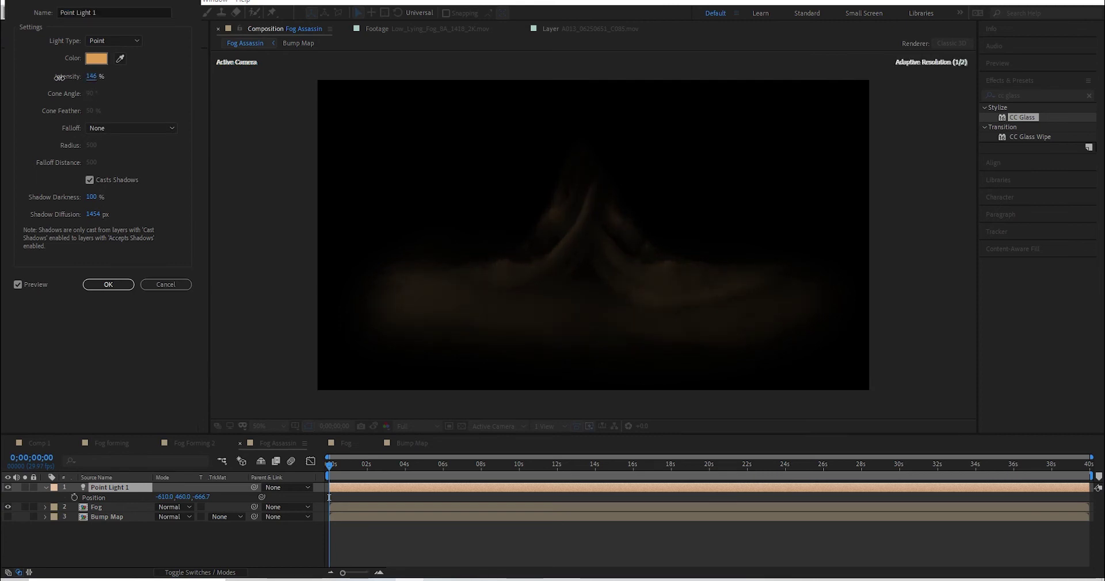
pyautogui.click(108, 285)
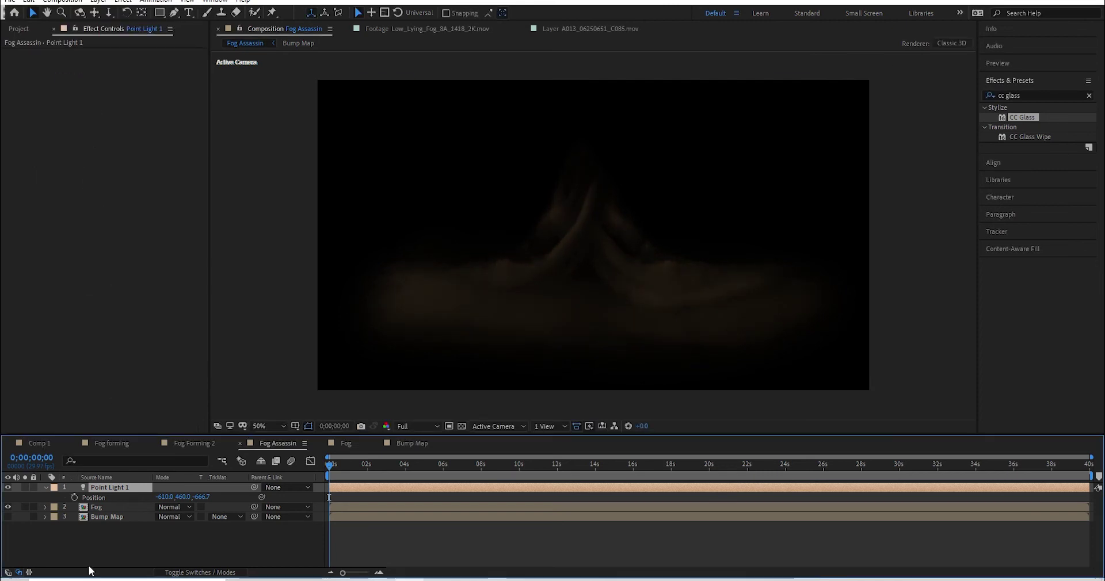
# - Create a pale blue parallel light and move it right of the fog to an X position of 2278
pyautogui.click(96, 4)
pyautogui.moveTo(115, 12)
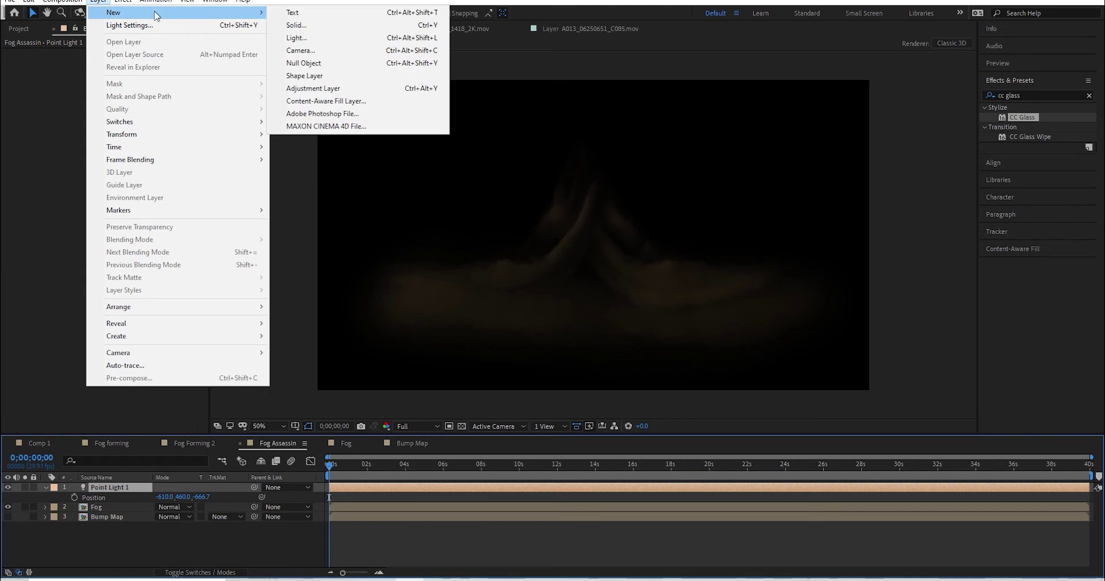
pyautogui.moveTo(341, 86); pyautogui.dragTo(317, 81)
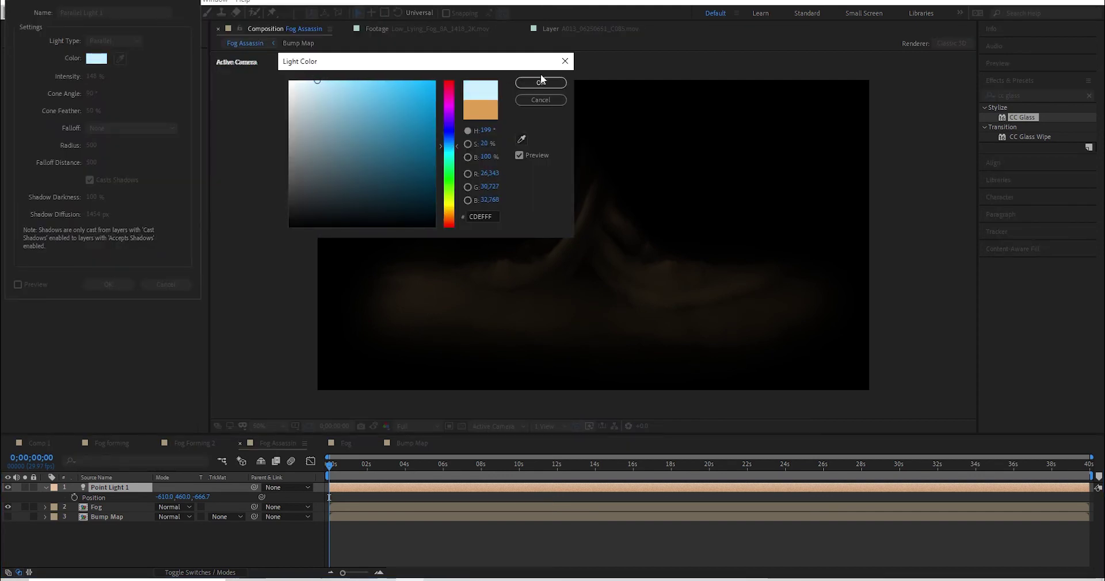
pyautogui.moveTo(392, 82); pyautogui.dragTo(331, 79)
pyautogui.click(540, 83)
pyautogui.moveTo(92, 76); pyautogui.dragTo(105, 75)
pyautogui.click(115, 283)
pyautogui.press('p')
pyautogui.moveTo(167, 497); pyautogui.dragTo(765, 493)
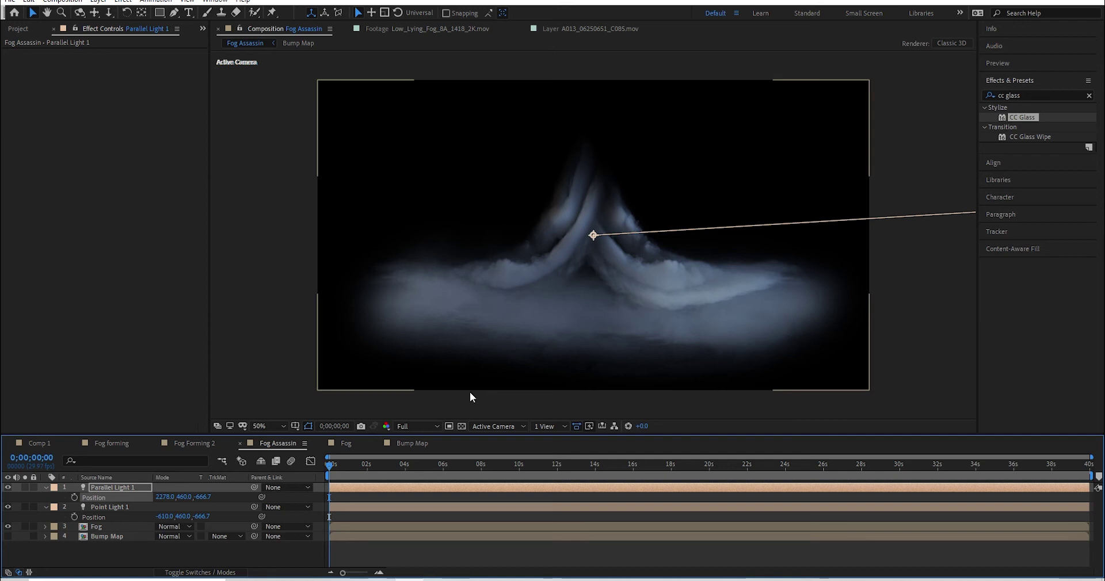
# - In the Fog precomp, reset the adjustment layer's Curves and return to the Fog Assassin composition
pyautogui.doubleClick(100, 527)
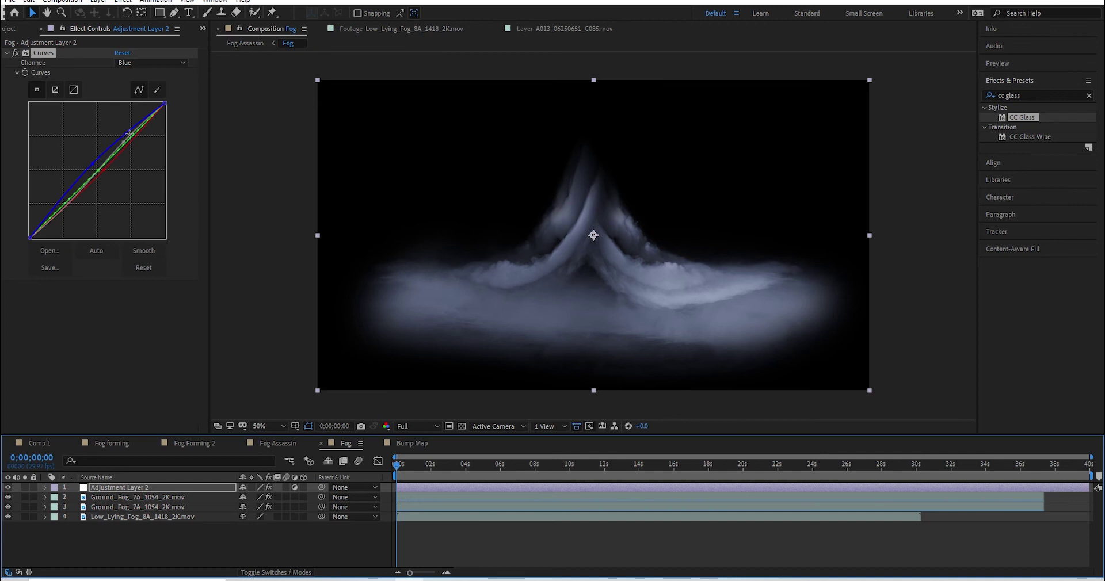
pyautogui.moveTo(124, 141); pyautogui.dragTo(125, 143)
pyautogui.moveTo(63, 208); pyautogui.dragTo(68, 200)
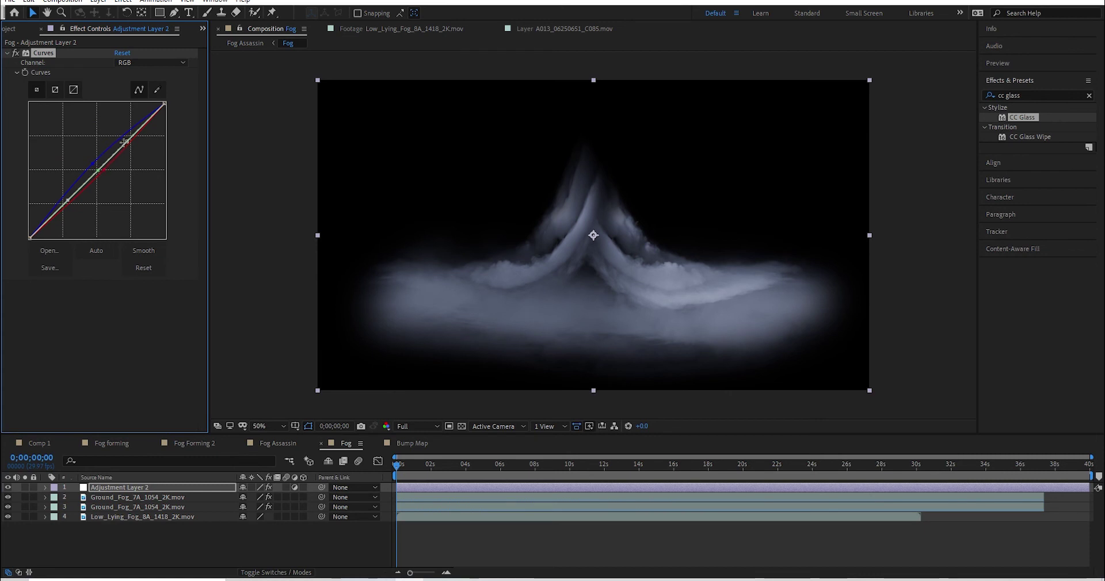
pyautogui.click(143, 267)
pyautogui.click(278, 443)
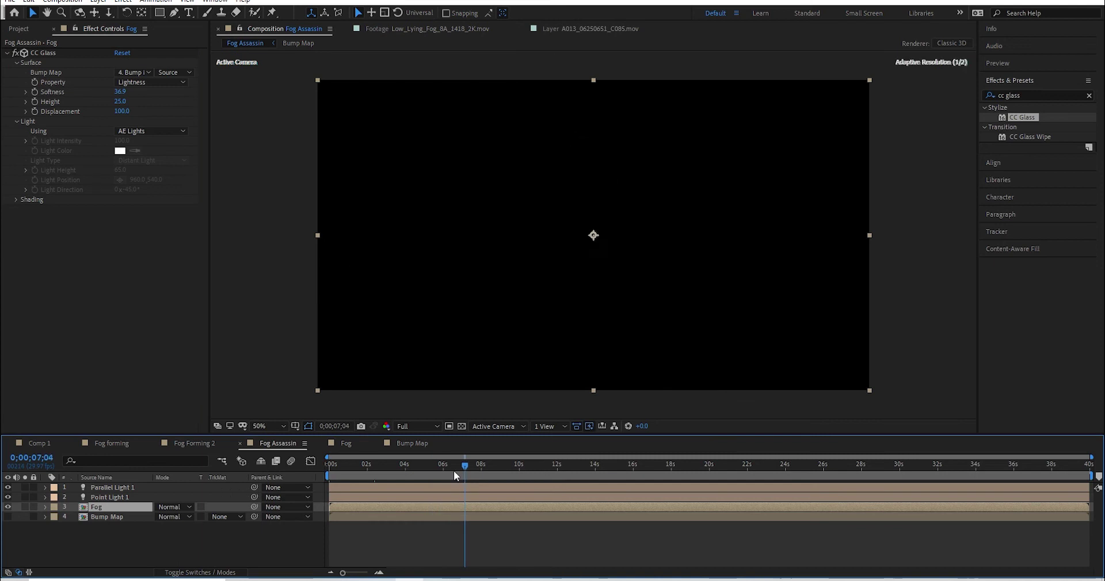
# - Preview the relit fog animation over the first seconds of the Fog Assassin composition
pyautogui.press('v')
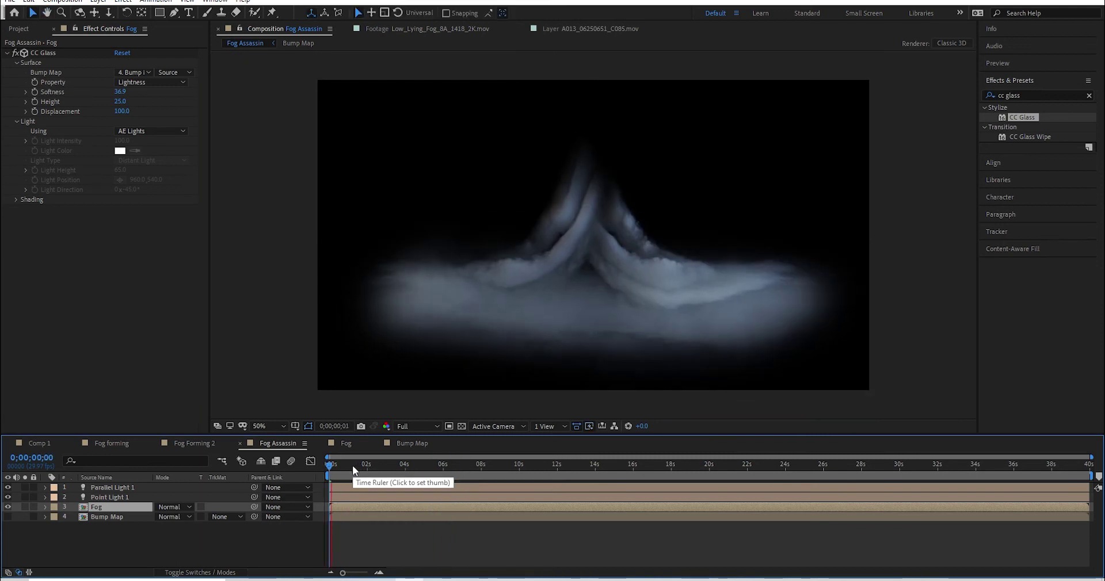
pyautogui.press('space')
pyautogui.press('space')
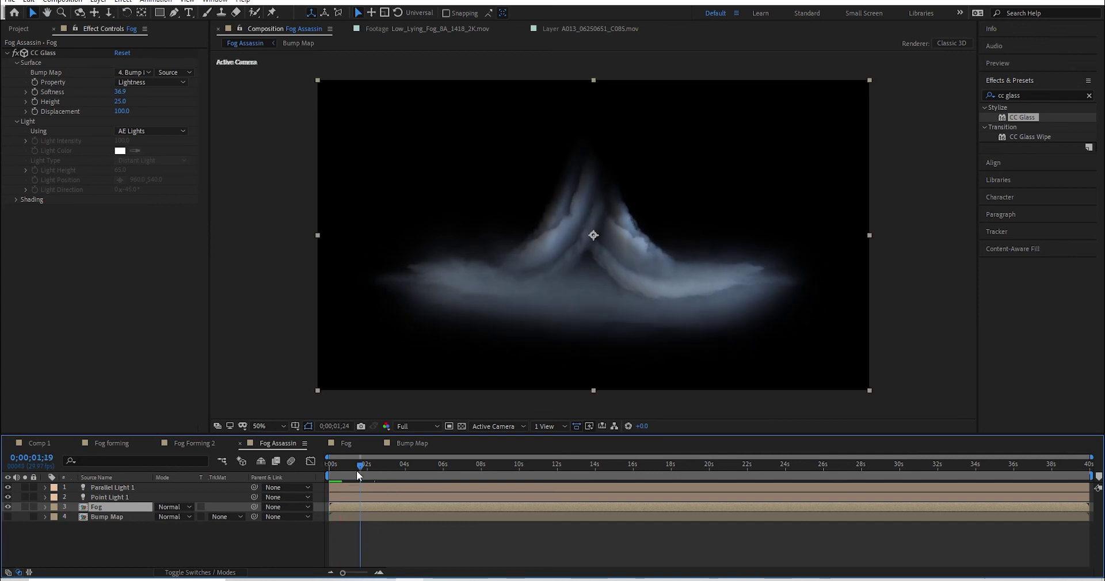
pyautogui.click(121, 546)
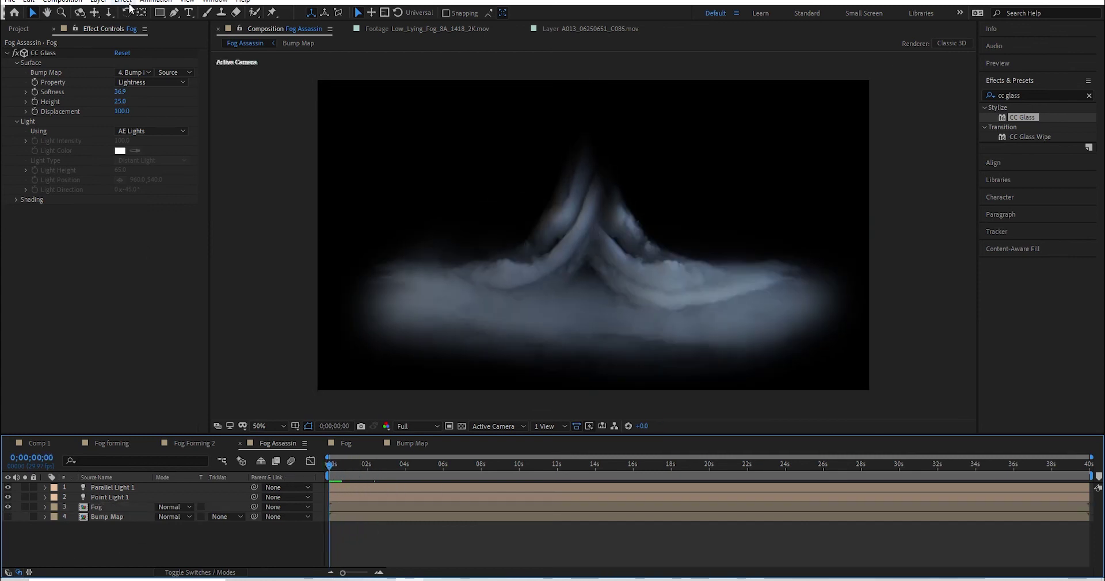
# - Add A013_06250651_C085.mov to the Fog Assassin composition, fit it to the comp size and place it at the top of the layer stack
pyautogui.click(20, 28)
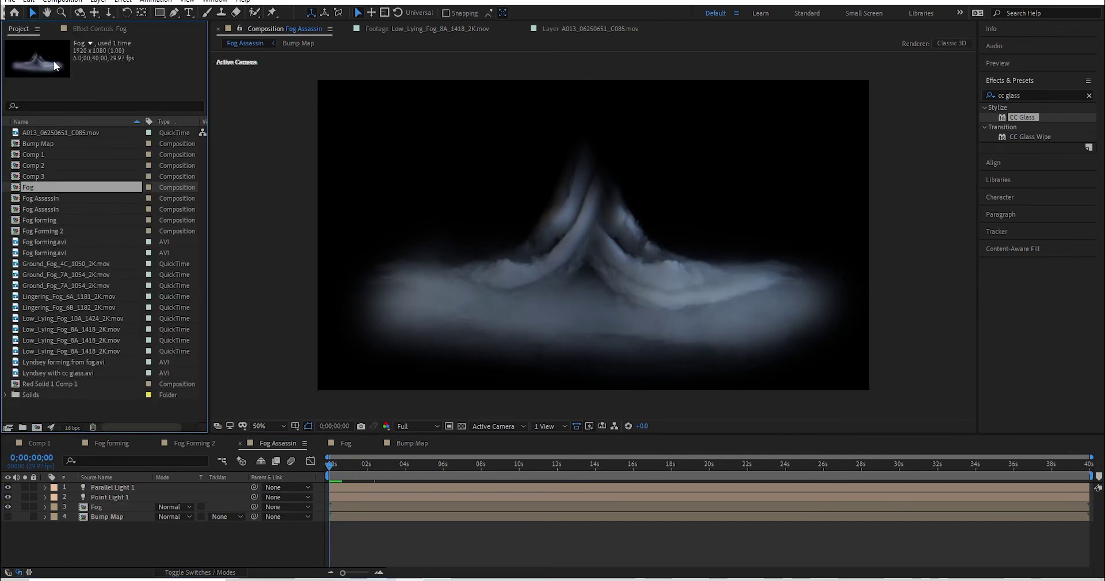
pyautogui.moveTo(74, 132); pyautogui.dragTo(106, 531)
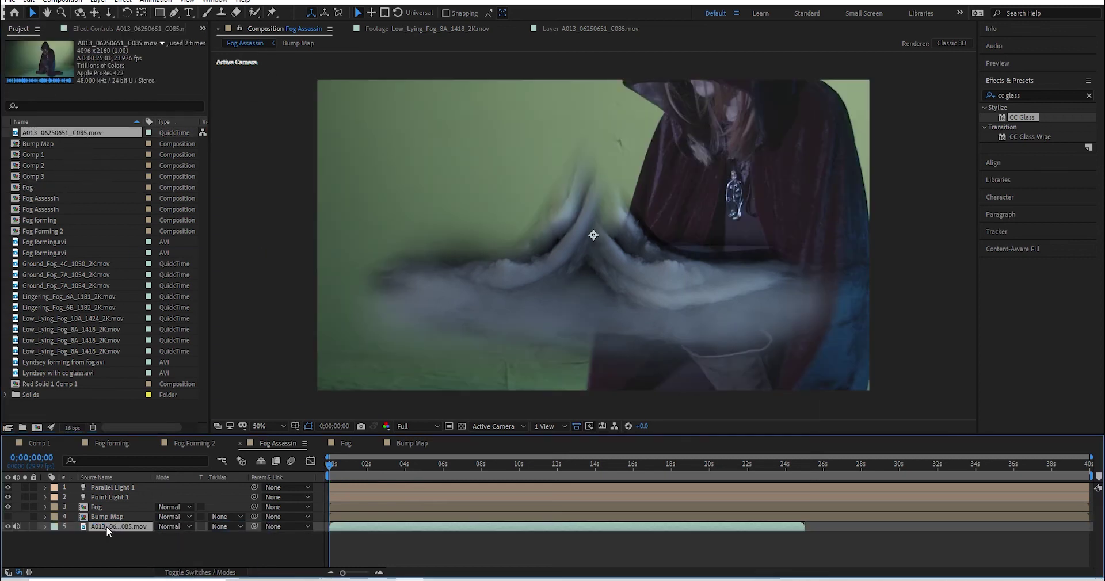
pyautogui.rightClick(110, 523)
pyautogui.moveTo(190, 439)
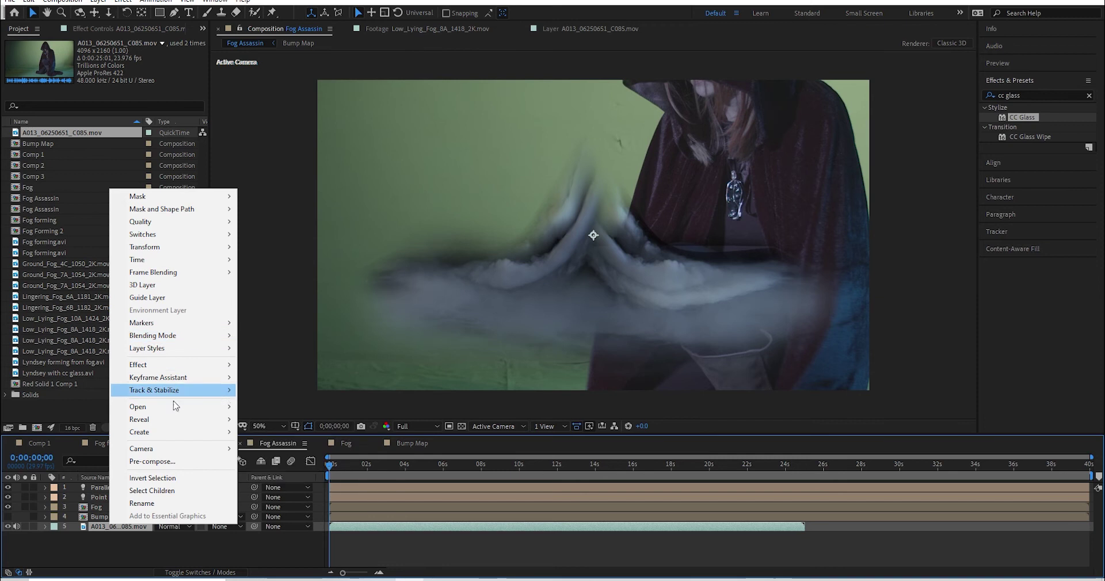
pyautogui.moveTo(198, 249)
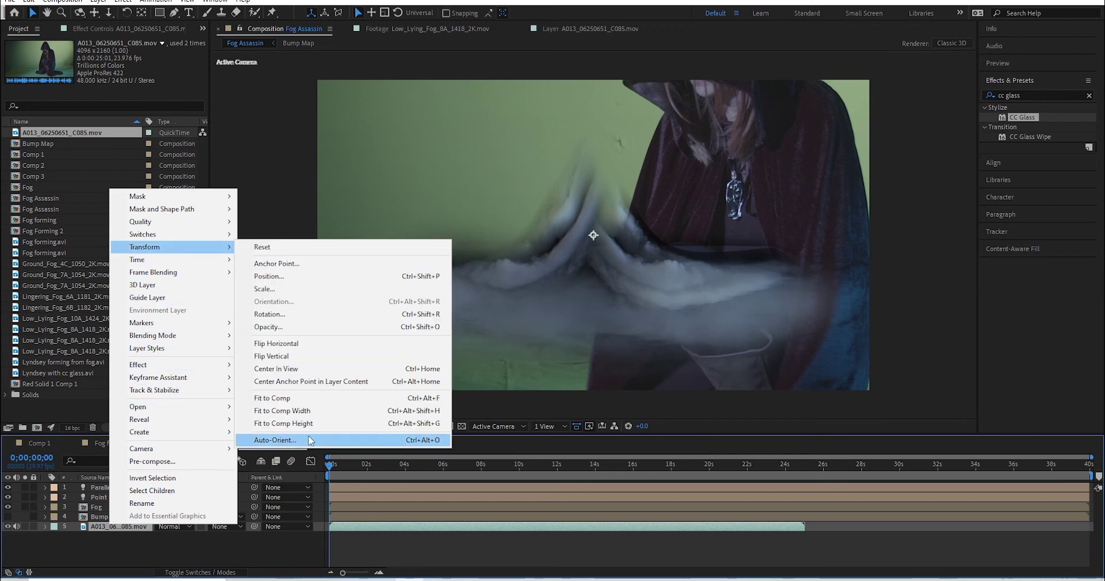
pyautogui.click(285, 397)
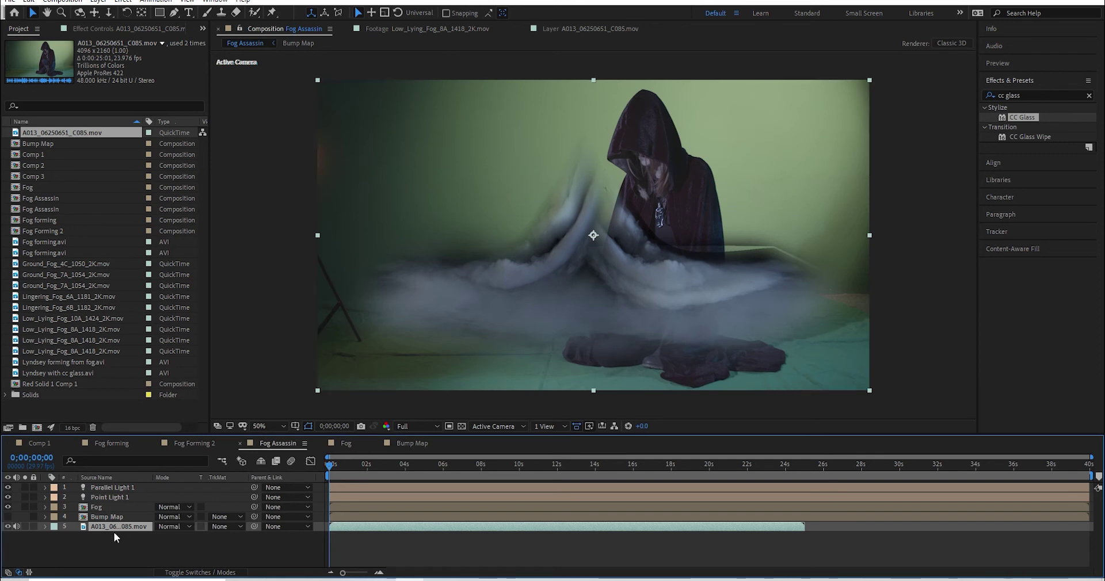
pyautogui.moveTo(99, 527); pyautogui.dragTo(115, 486)
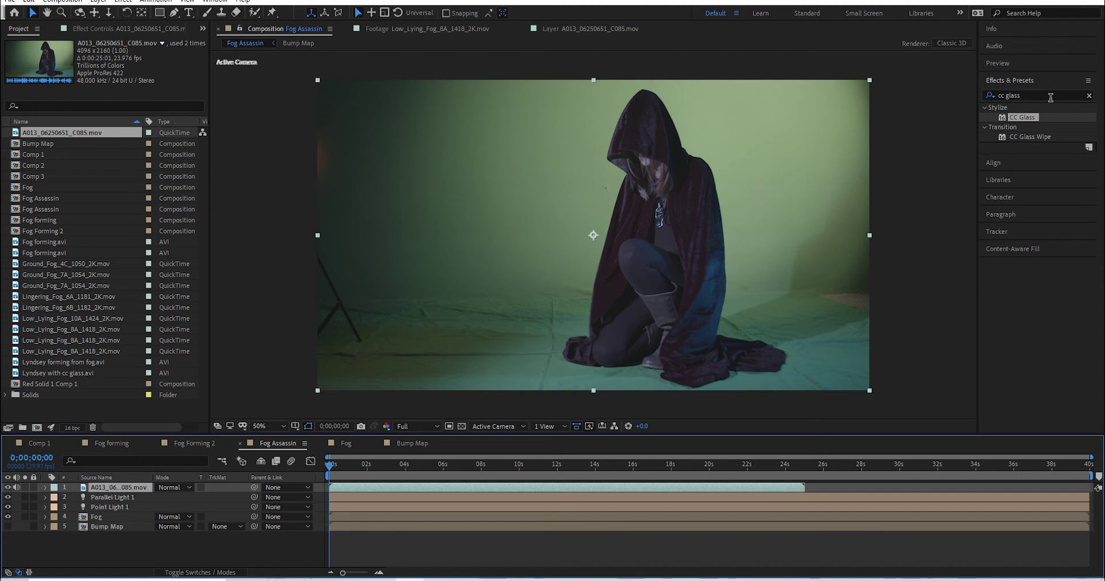
# - Draw a closed garbage mask with the Pen tool loosely around the kneeling hooded figure and tighten its points on the figure's left side
pyautogui.press('g')
pyautogui.click(588, 73)
pyautogui.click(534, 212)
pyautogui.click(561, 365)
pyautogui.click(635, 375)
pyautogui.click(686, 396)
pyautogui.click(749, 386)
pyautogui.click(801, 364)
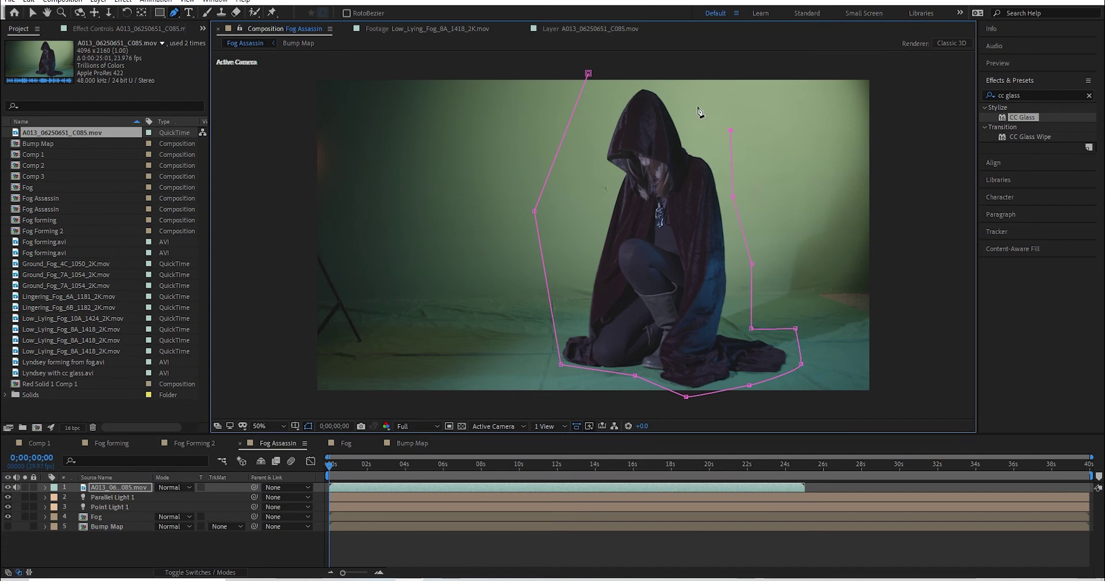
pyautogui.moveTo(534, 212); pyautogui.dragTo(541, 216)
pyautogui.moveTo(560, 364); pyautogui.dragTo(548, 366)
pyautogui.click(545, 291)
pyautogui.click(561, 145)
pyautogui.moveTo(541, 215); pyautogui.dragTo(588, 214)
pyautogui.moveTo(561, 145); pyautogui.dragTo(589, 136)
pyautogui.moveTo(588, 73); pyautogui.dragTo(593, 78)
# - Apply Keylight (1.2) to the masked figure footage and sample its green background as the Screen Colour
pyautogui.click(1089, 96)
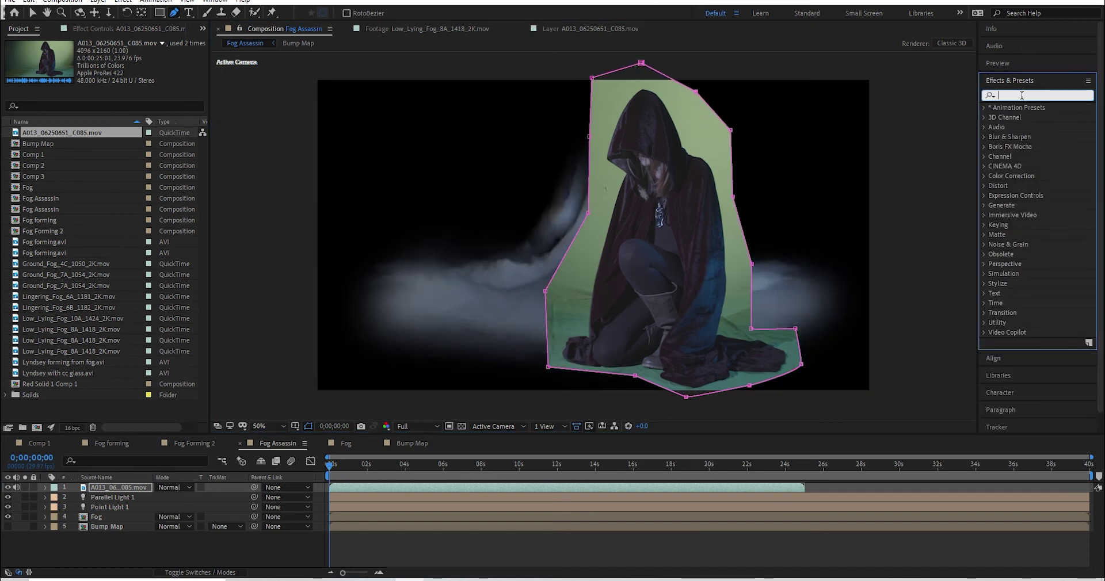
pyautogui.write('keyligh')
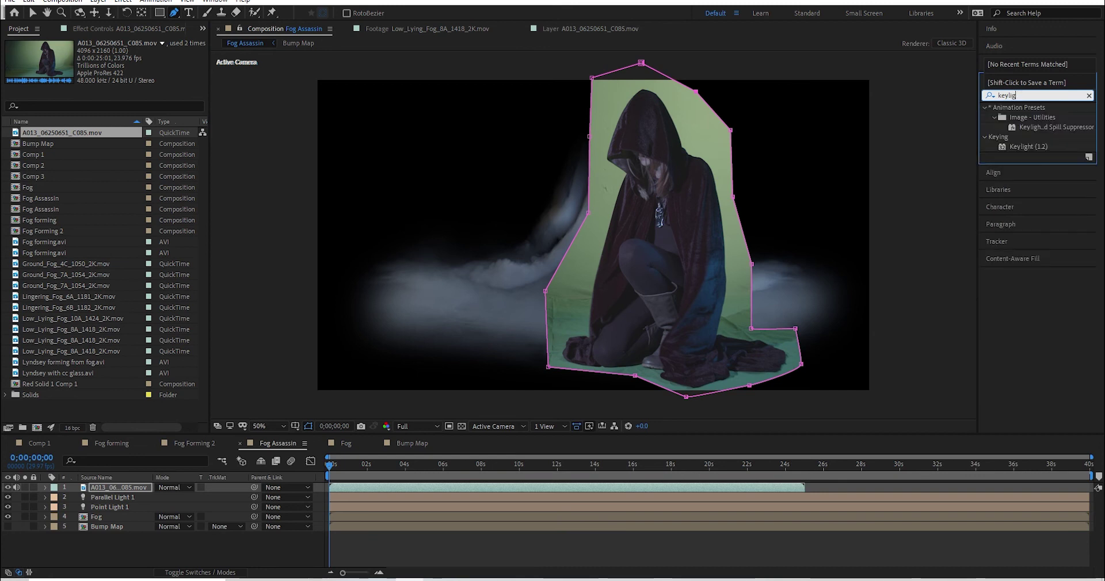
pyautogui.doubleClick(1037, 147)
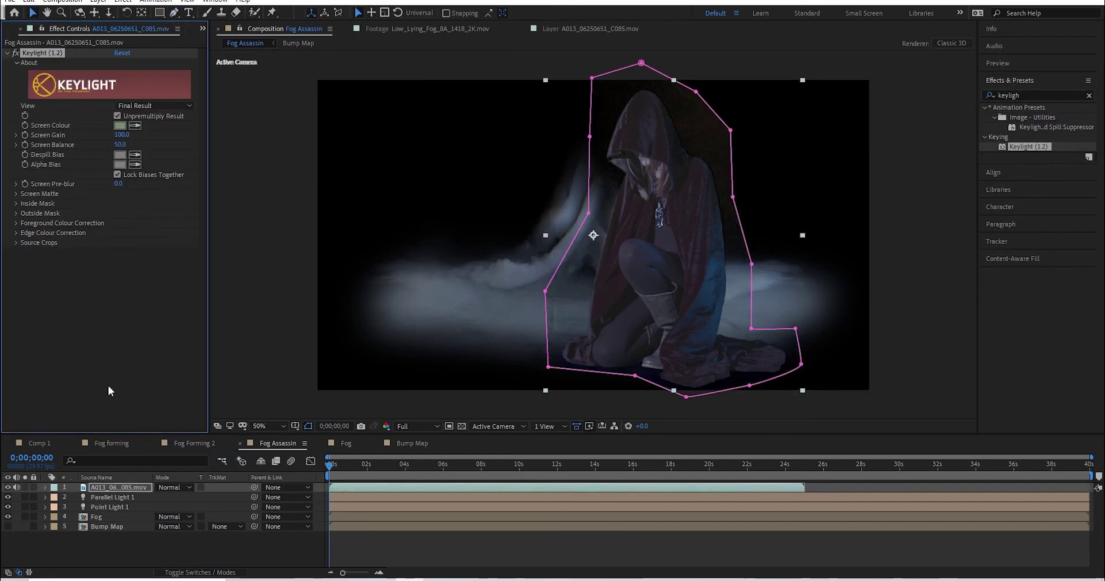
# - Solo the footage, set Keylight's Clip Black to 45 and Clip White to 80 in the Screen Matte view, and switch back to Final Result
pyautogui.click(25, 487)
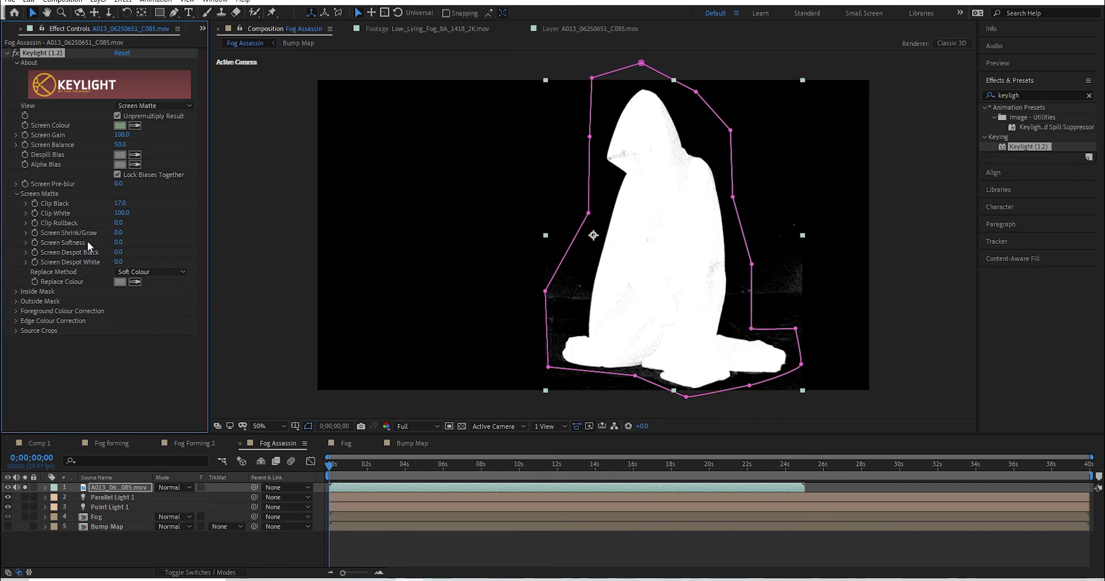
pyautogui.moveTo(120, 203)
pyautogui.mouseDown()
pyautogui.moveTo(109, 213)
pyautogui.moveTo(130, 204)
pyautogui.mouseUp()
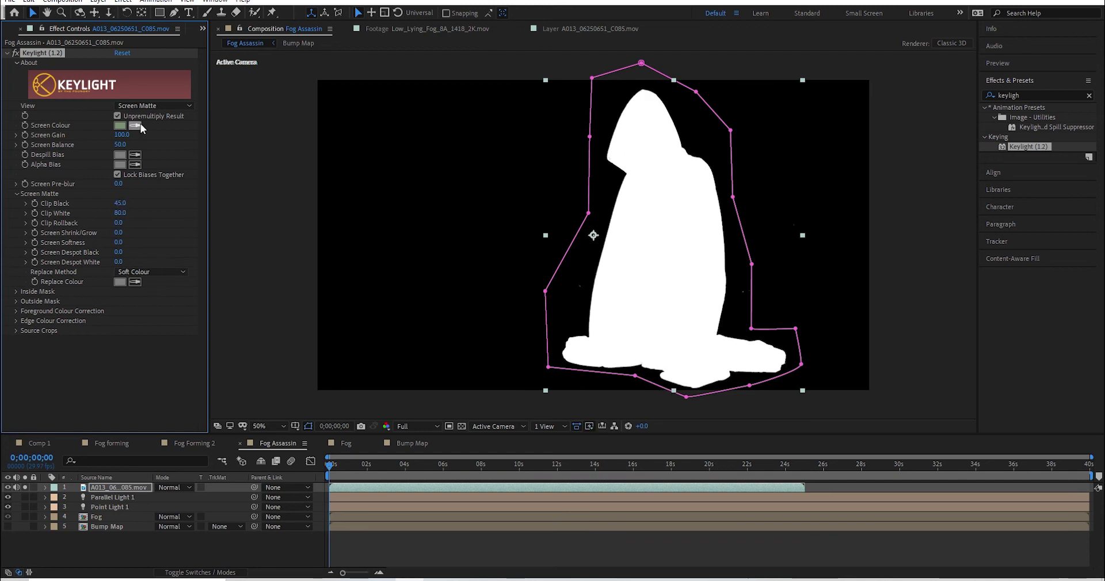
pyautogui.click(150, 105)
pyautogui.click(151, 249)
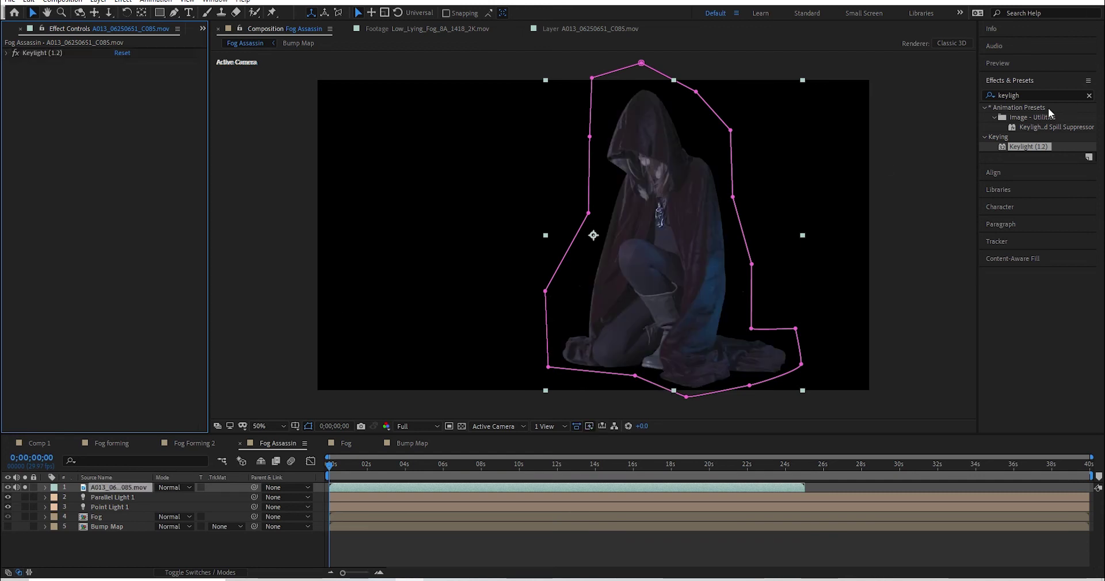
# - Apply CC Glass to the keyed figure footage and set its surface bump map to the Bump Map layer
pyautogui.moveTo(1043, 96); pyautogui.dragTo(878, 101)
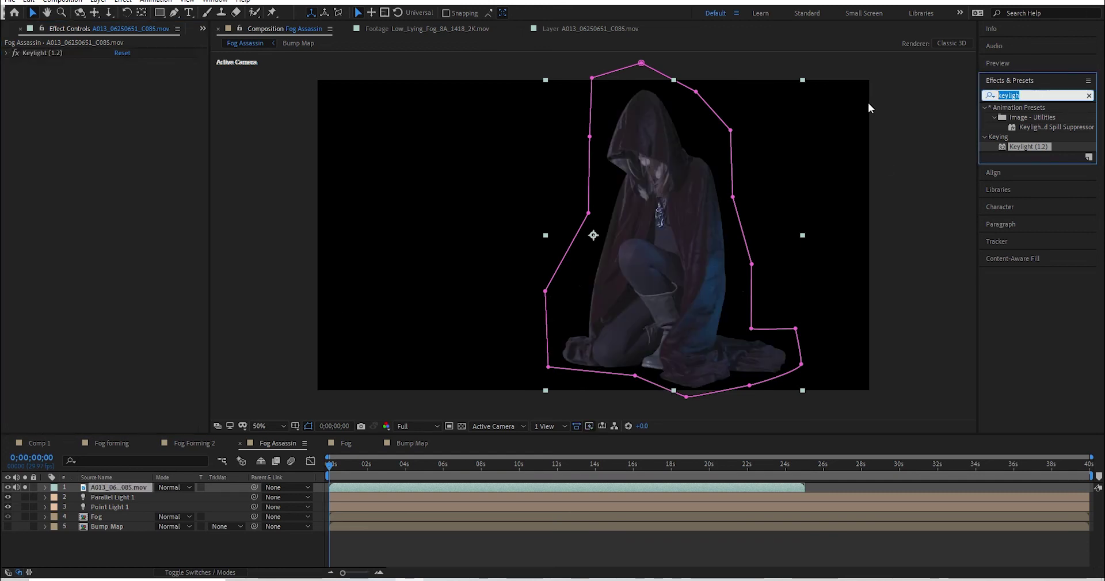
pyautogui.write('cc glass')
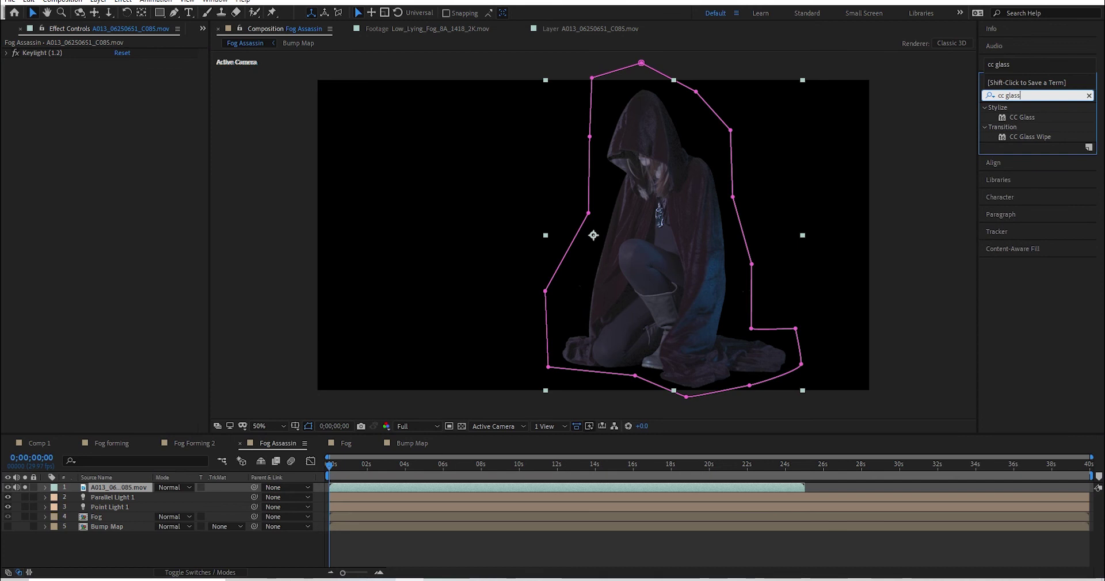
pyautogui.moveTo(1021, 117); pyautogui.dragTo(643, 291)
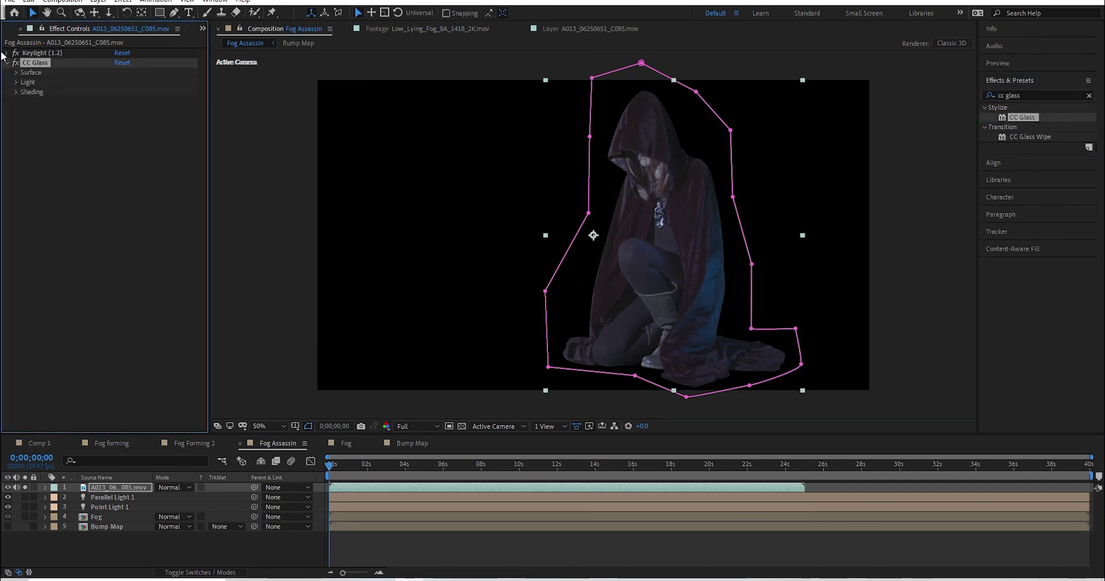
pyautogui.click(16, 72)
pyautogui.click(136, 82)
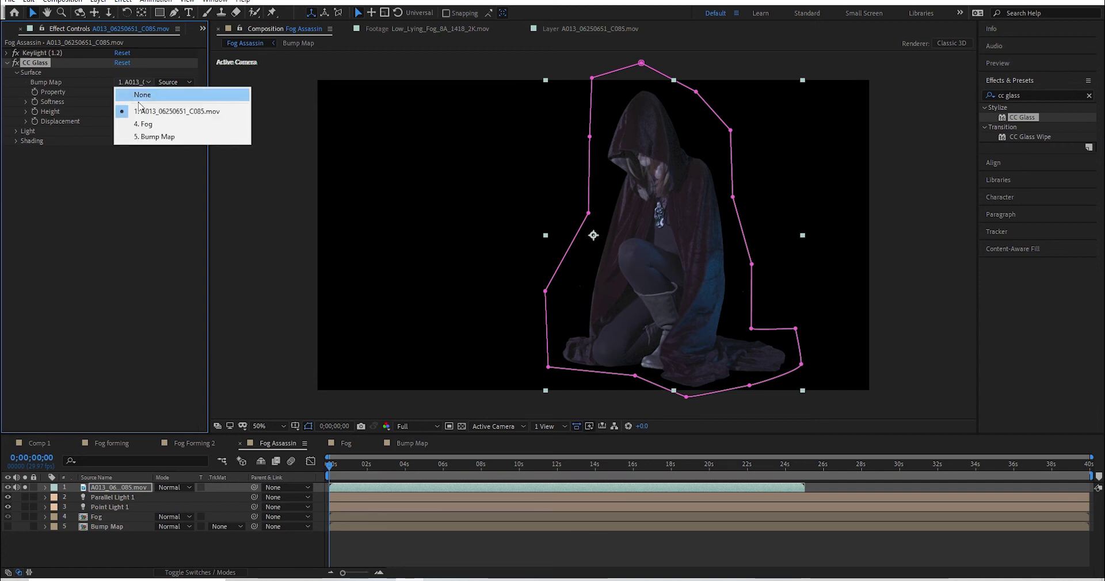
pyautogui.click(151, 137)
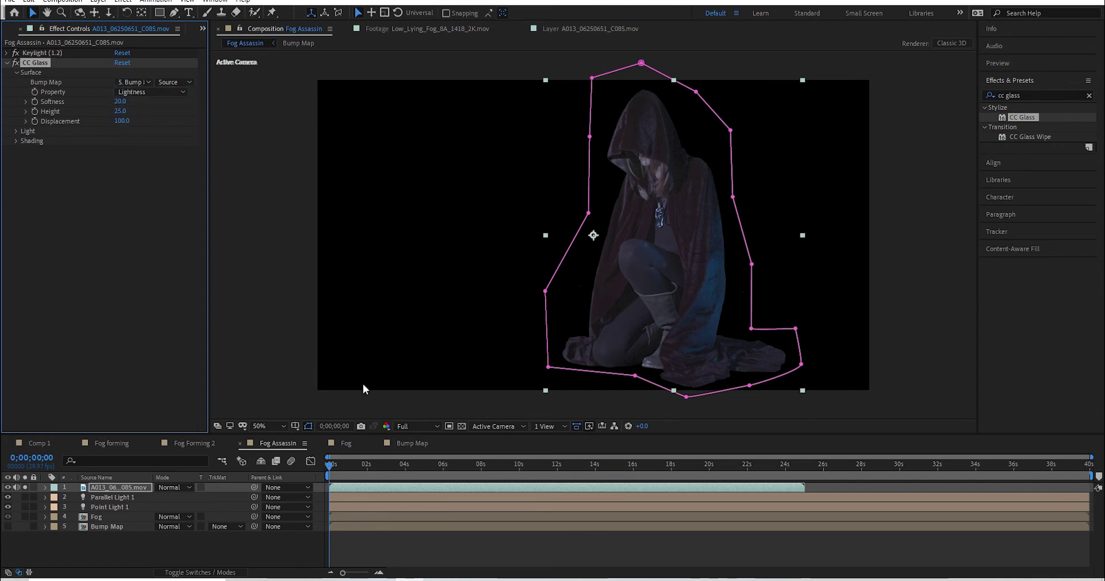
# - Animate CC Glass Height with a keyframe of 100 at the first frame and a second keyframe at 4 seconds
pyautogui.moveTo(118, 113); pyautogui.dragTo(197, 119)
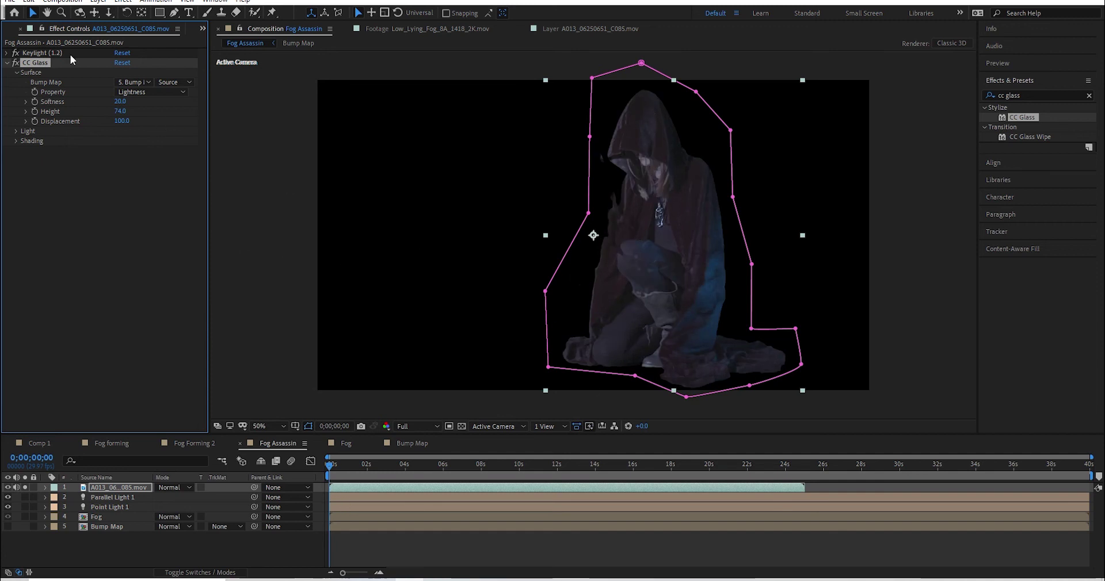
pyautogui.moveTo(120, 112); pyautogui.dragTo(160, 108)
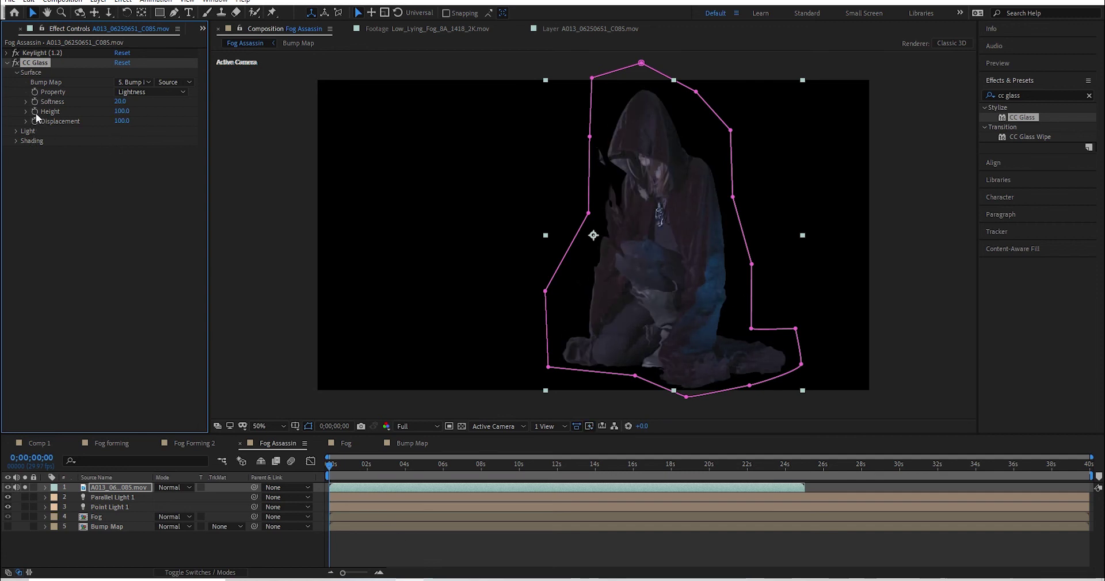
pyautogui.moveTo(376, 469); pyautogui.dragTo(406, 469)
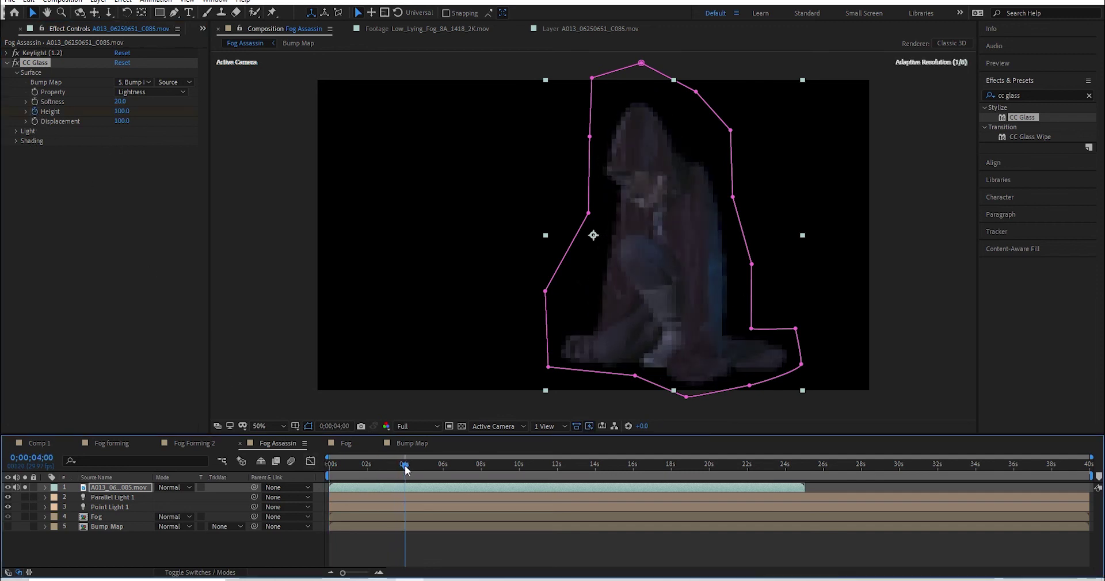
pyautogui.click(122, 111)
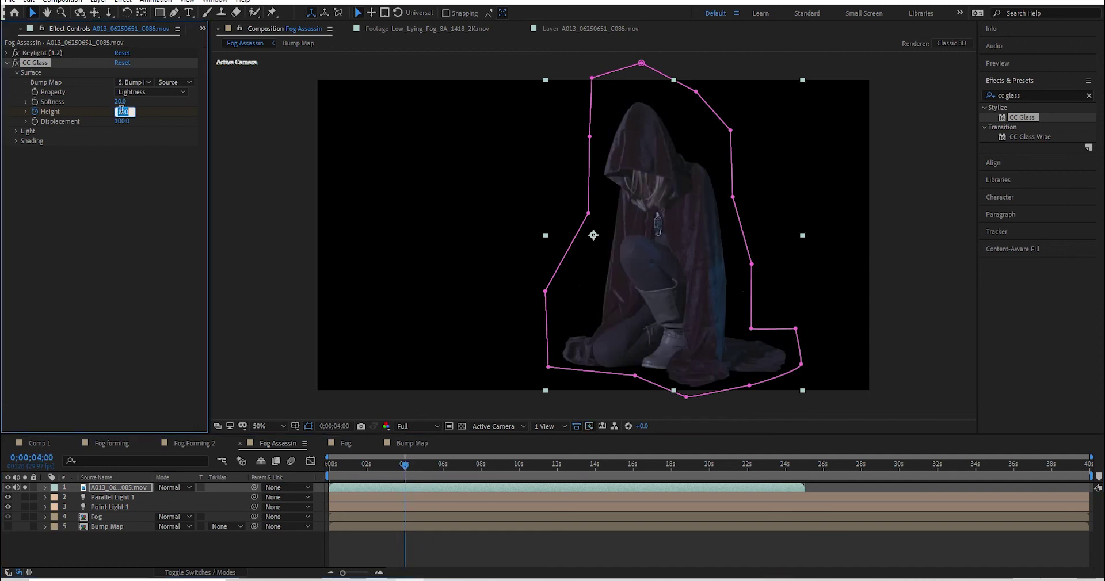
pyautogui.press('Return')
pyautogui.press('Home')
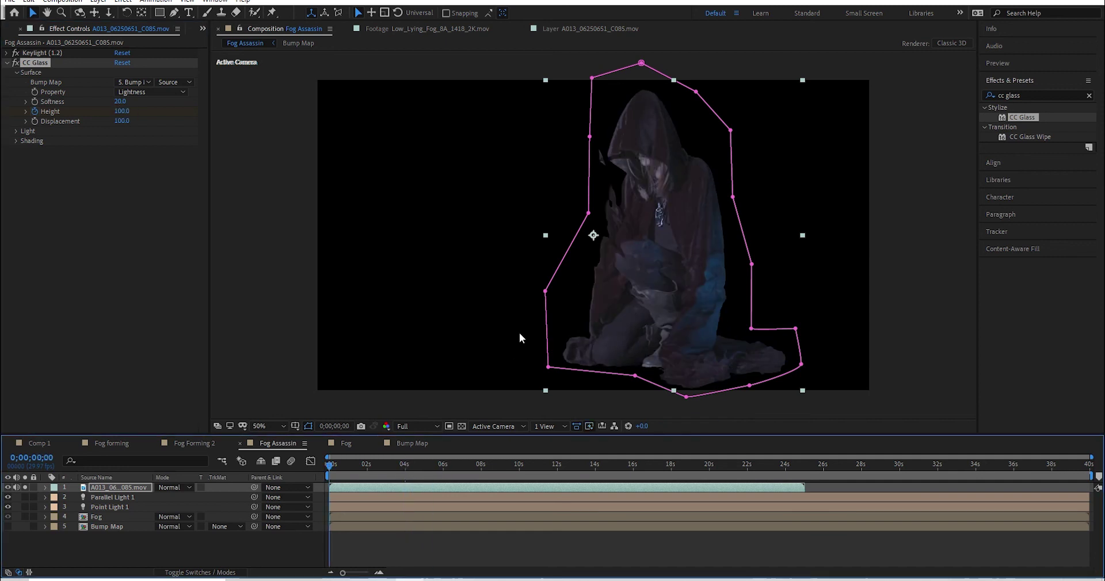
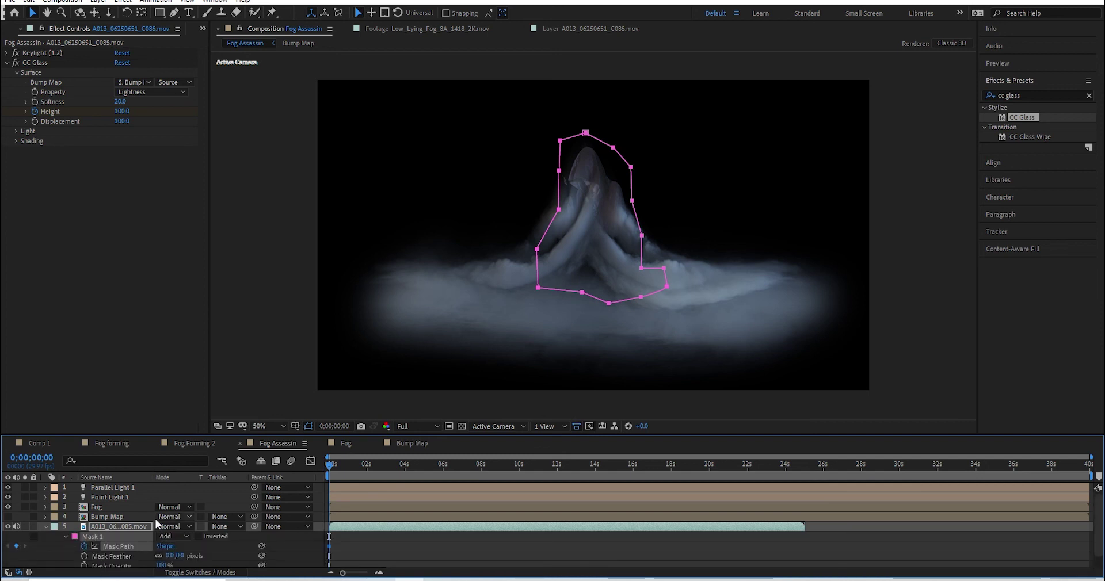
# - Reveal the figure footage's mask properties and place a second Mask Path keyframe slightly past 3 seconds, keeping the current shape
pyautogui.press('m')
pyautogui.press('m')
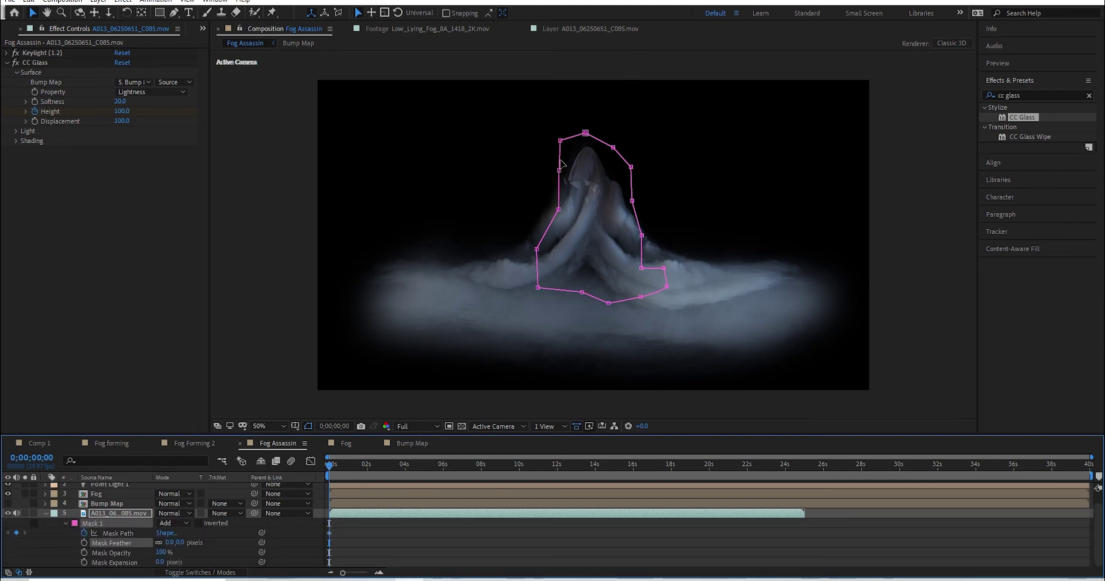
pyautogui.moveTo(363, 465); pyautogui.dragTo(410, 464)
pyautogui.moveTo(381, 504); pyautogui.dragTo(391, 528)
pyautogui.moveTo(377, 476); pyautogui.dragTo(327, 478)
# - At the first frame, lower the mask's upper points to the fog base around the figure's feet and preview the reveal
pyautogui.moveTo(558, 140); pyautogui.dragTo(542, 264)
pyautogui.moveTo(558, 209); pyautogui.dragTo(556, 274)
pyautogui.moveTo(559, 170); pyautogui.dragTo(564, 271)
pyautogui.moveTo(585, 133); pyautogui.dragTo(594, 265)
pyautogui.moveTo(613, 147); pyautogui.dragTo(607, 266)
pyautogui.moveTo(630, 167); pyautogui.dragTo(623, 272)
pyautogui.moveTo(632, 201); pyautogui.dragTo(634, 272)
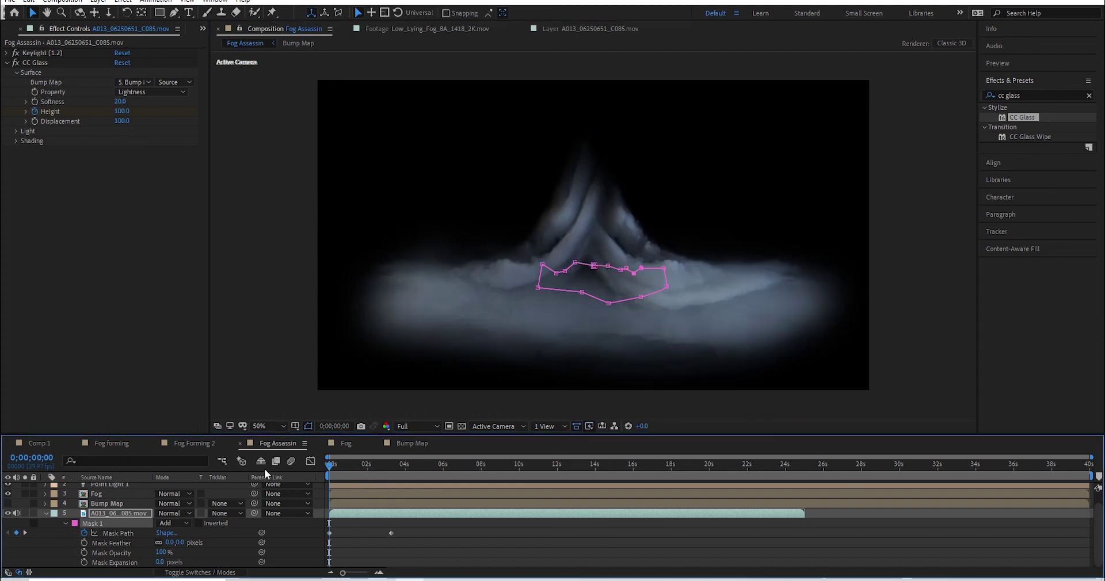
pyautogui.press('space')
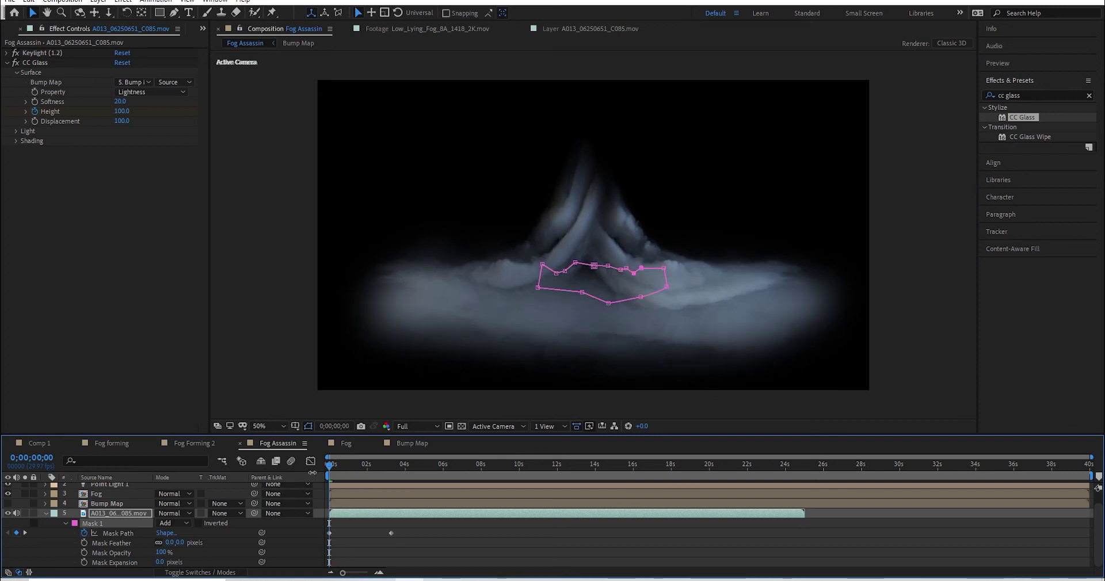
pyautogui.press('space')
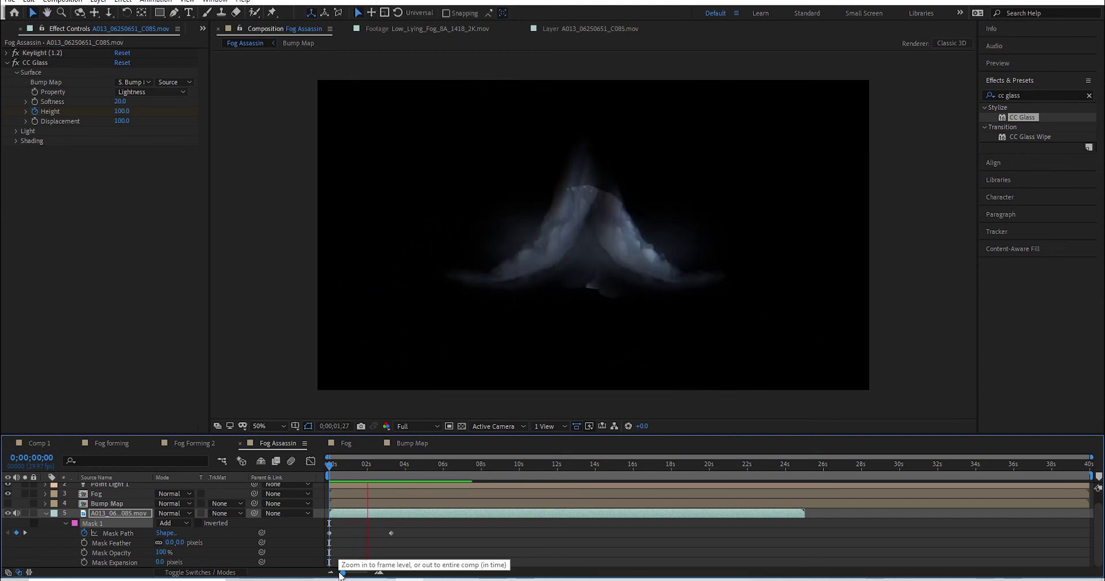
# - Set the mask's feather to 247 pixels and expansion to -131 pixels, and keyframe both slightly past 2 seconds
pyautogui.moveTo(387, 465)
pyautogui.mouseDown()
pyautogui.moveTo(355, 457)
pyautogui.moveTo(382, 464)
pyautogui.mouseUp()
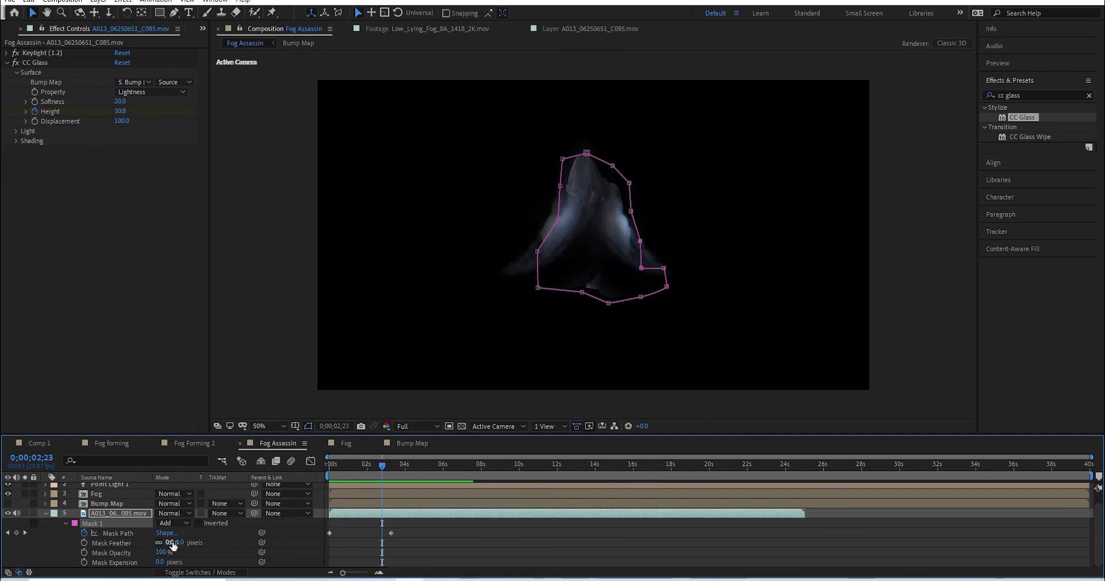
pyautogui.moveTo(382, 466); pyautogui.dragTo(372, 464)
pyautogui.moveTo(170, 543); pyautogui.dragTo(266, 543)
pyautogui.moveTo(372, 464); pyautogui.dragTo(398, 460)
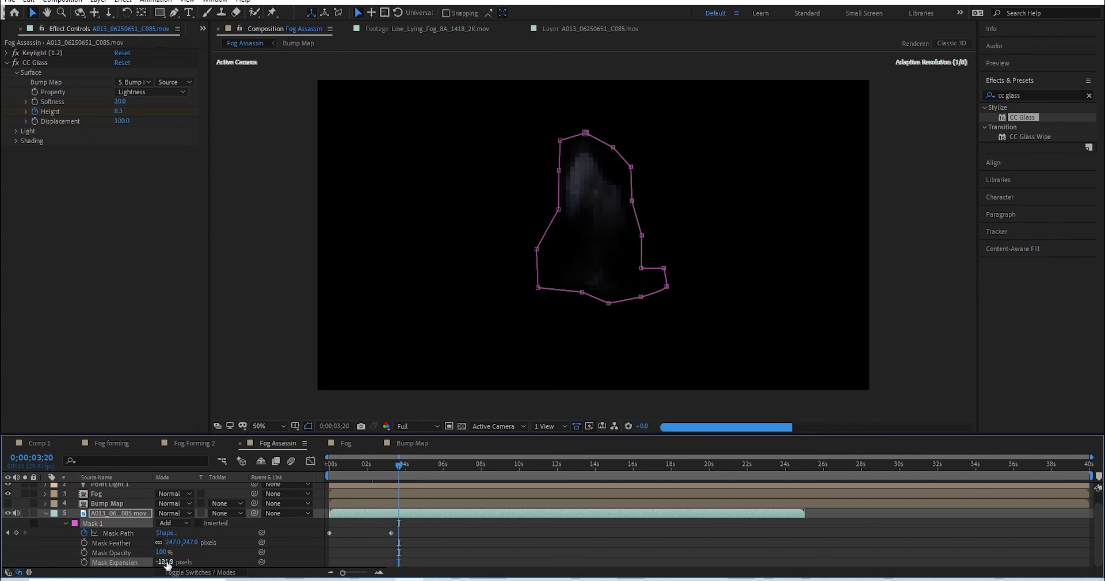
pyautogui.click(165, 562)
pyautogui.press('Return')
pyautogui.click(371, 466)
pyautogui.click(84, 543)
pyautogui.click(84, 562)
# - At 0;00;03;21, set both Mask Expansion and Mask Feather to 0 pixels as their second keyframes
pyautogui.click(402, 465)
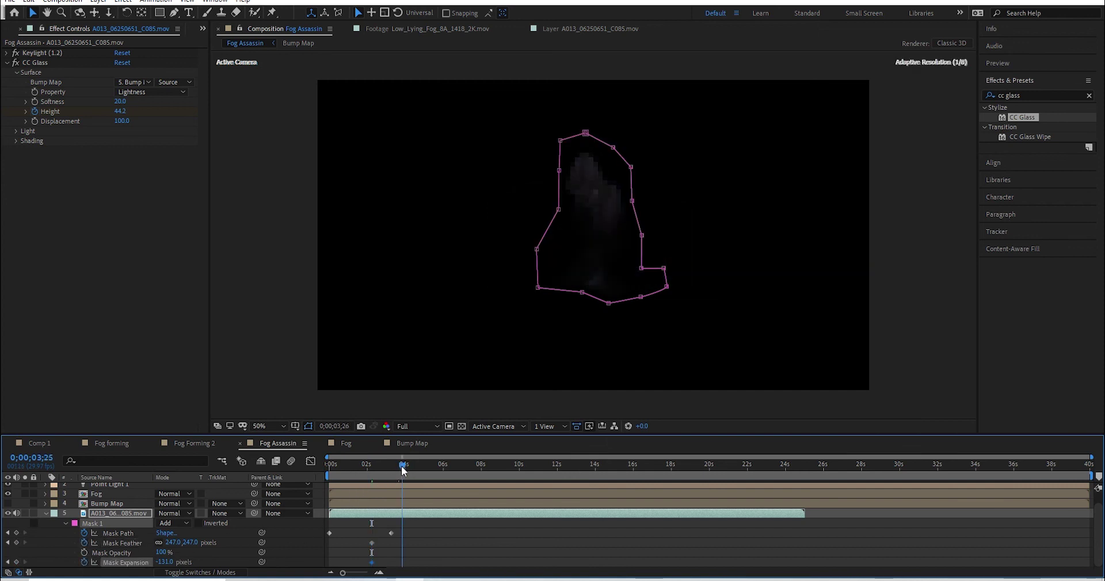
pyautogui.moveTo(401, 469); pyautogui.dragTo(399, 469)
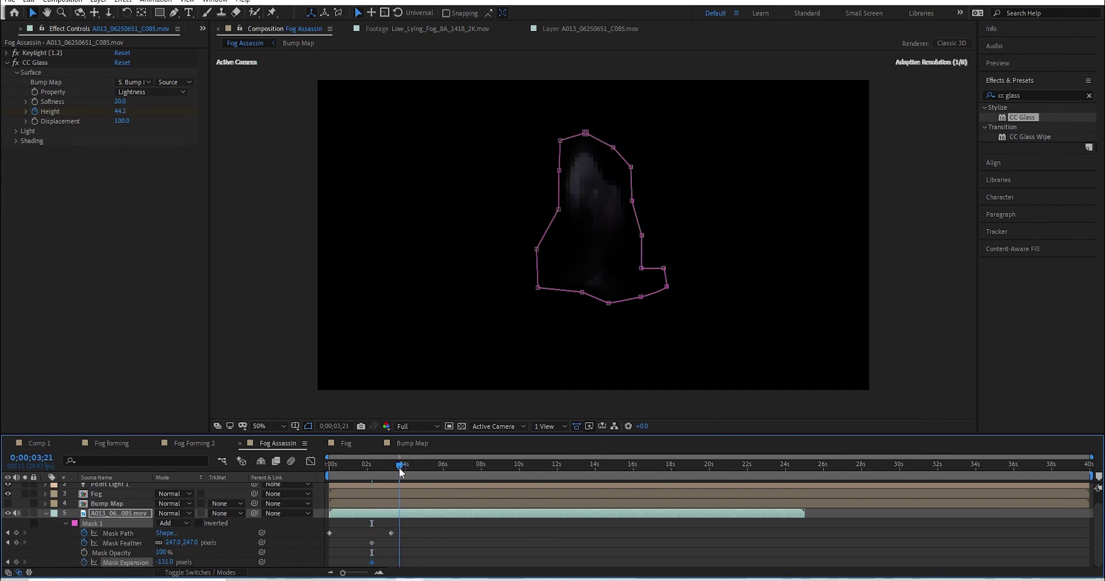
pyautogui.click(166, 562)
pyautogui.write('0')
pyautogui.press('Return')
pyautogui.click(172, 543)
pyautogui.write('0')
pyautogui.press('Return')
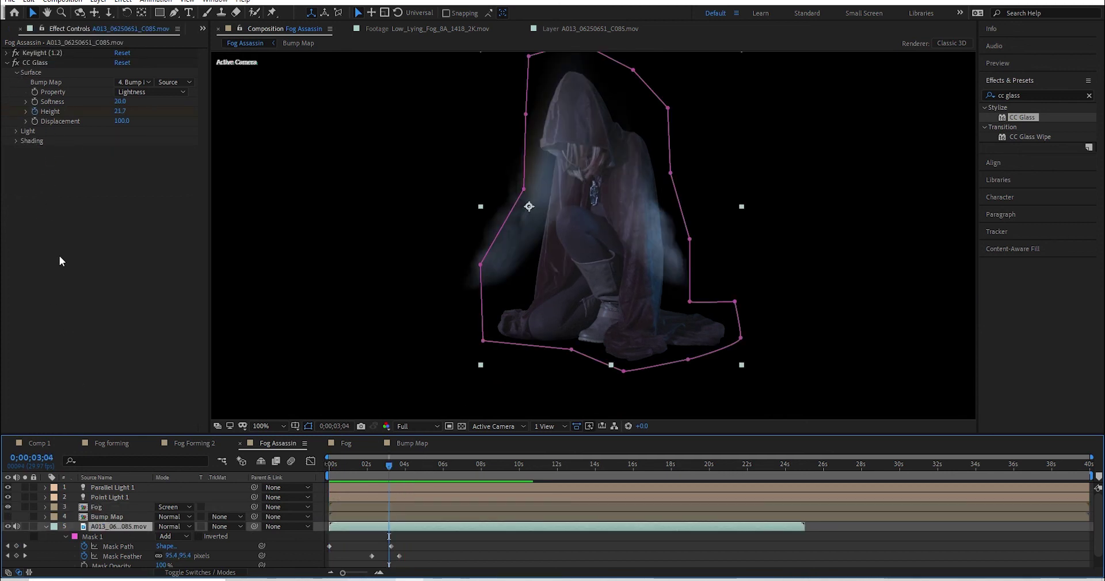
# - Apply Curves to the figure footage and bend the RGB curve into an S shape with lowered shadows and raised highlights
pyautogui.click(1031, 95)
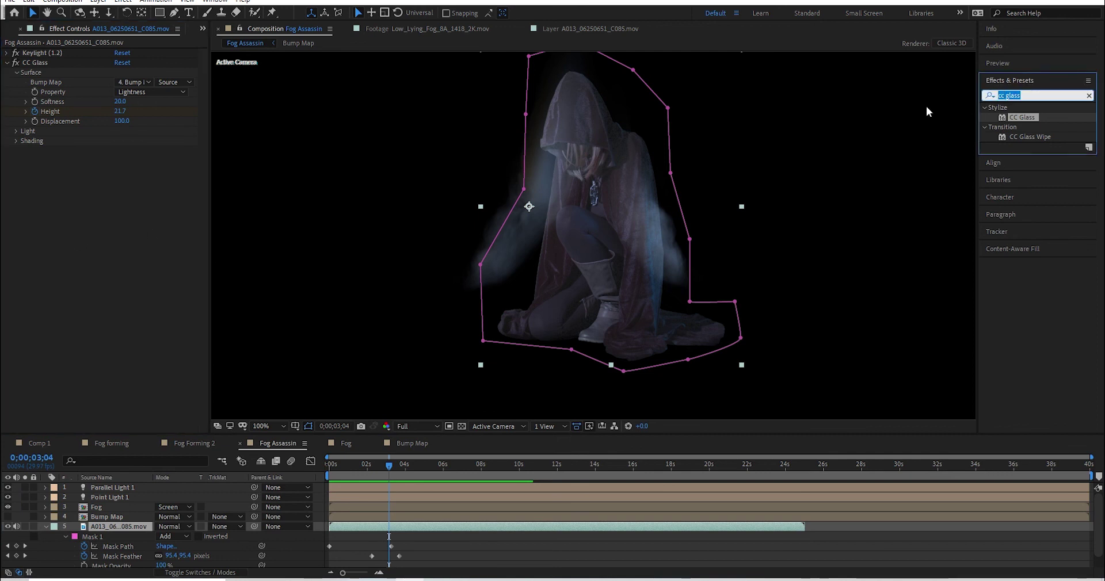
pyautogui.write('curves')
pyautogui.moveTo(1027, 146); pyautogui.dragTo(565, 341)
pyautogui.moveTo(76, 290); pyautogui.dragTo(77, 306)
pyautogui.moveTo(115, 253); pyautogui.dragTo(126, 230)
pyautogui.moveTo(77, 306); pyautogui.dragTo(72, 311)
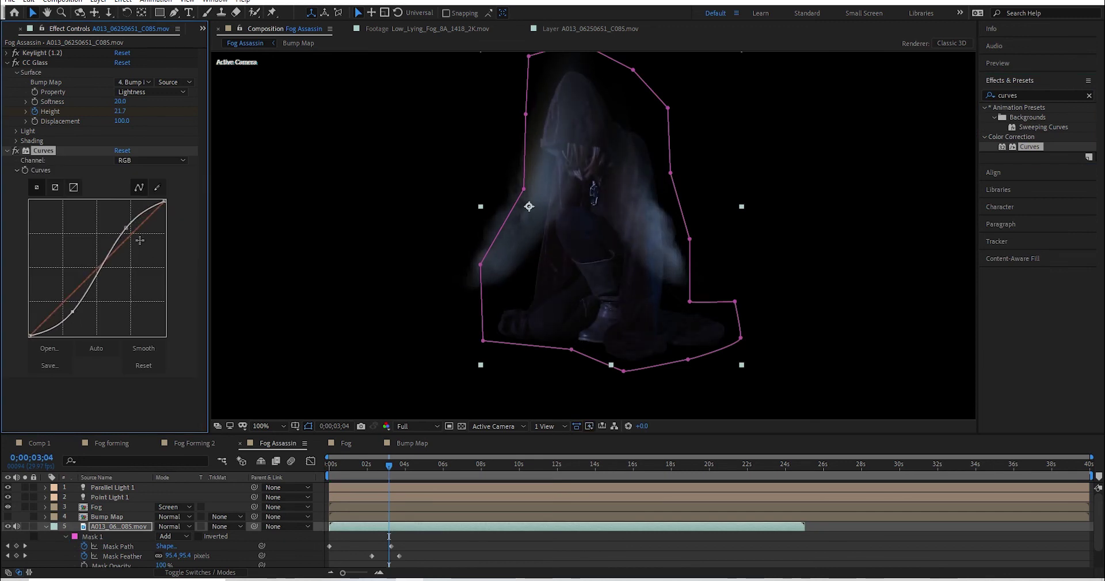
pyautogui.moveTo(126, 229); pyautogui.dragTo(126, 227)
pyautogui.moveTo(73, 311); pyautogui.dragTo(71, 311)
# - Preview the composition from the first frame and examine how the figure emerges from the fog around 2 seconds
pyautogui.click(329, 466)
pyautogui.press('space')
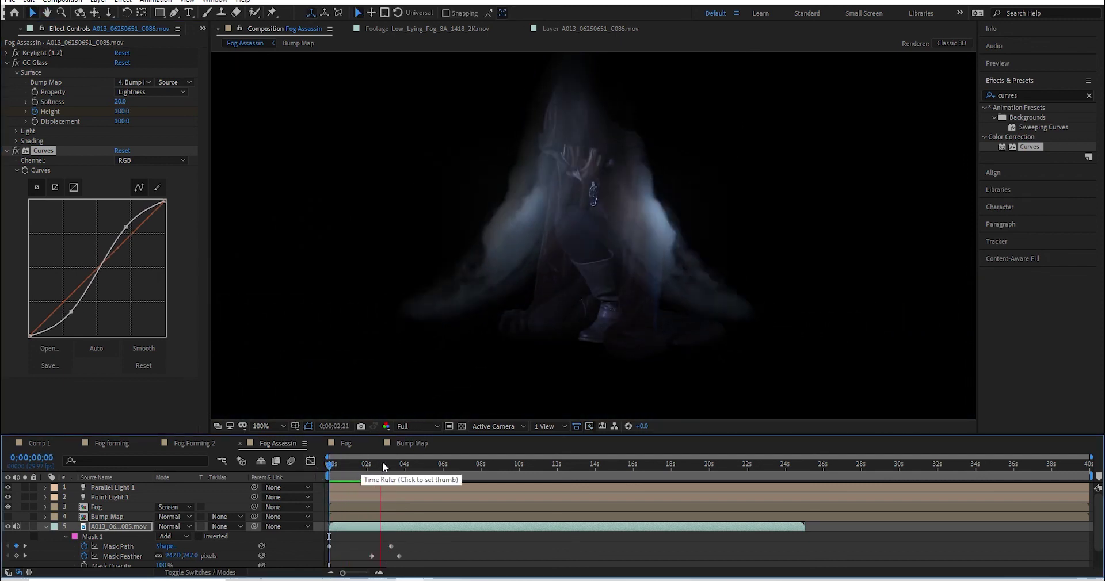
pyautogui.moveTo(333, 465); pyautogui.dragTo(367, 477)
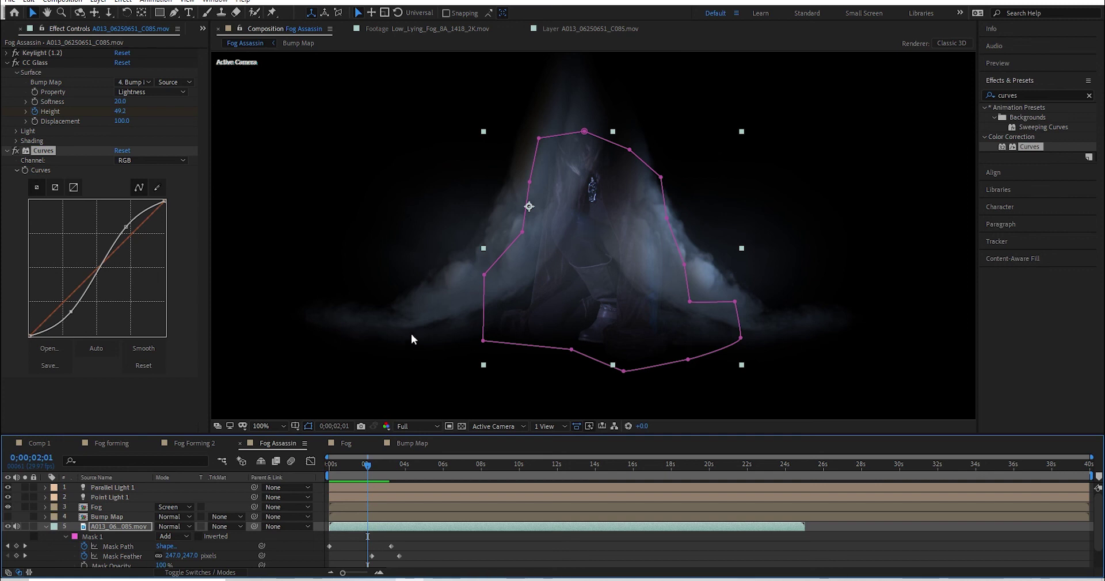
pyautogui.press('Home')
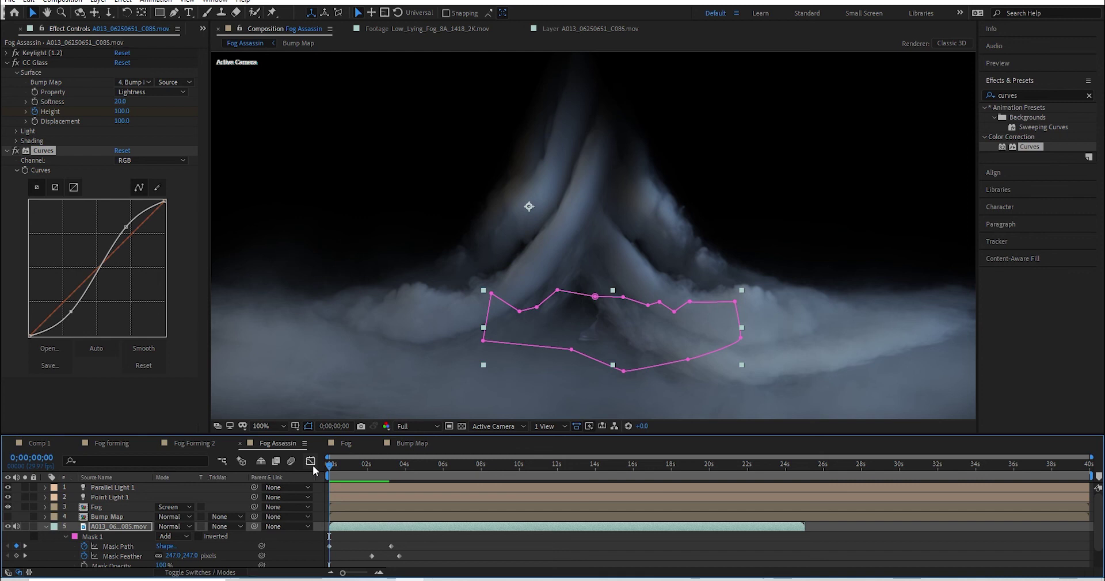
pyautogui.press('space')
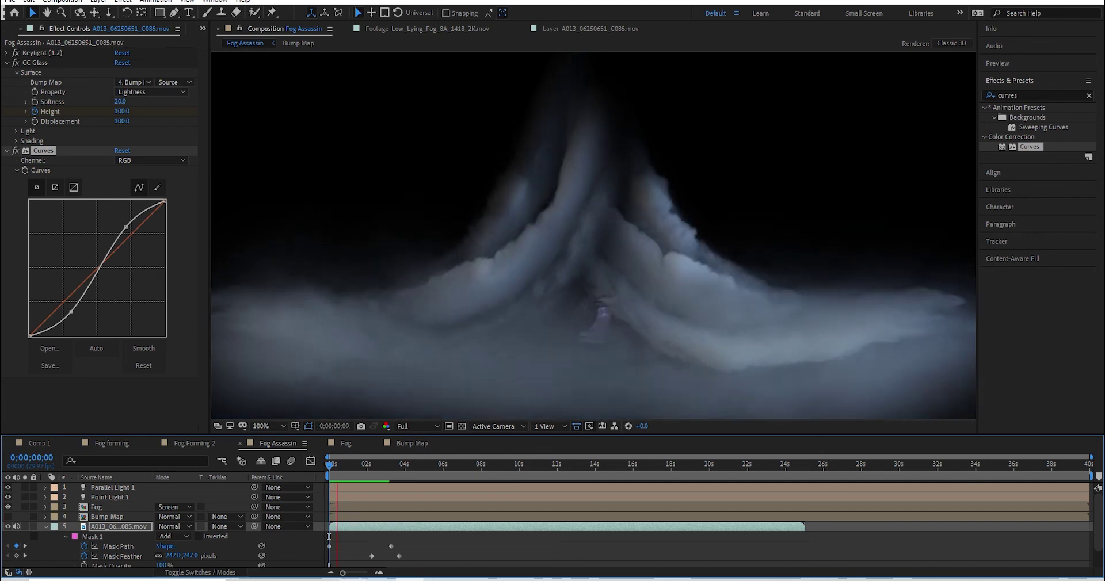
pyautogui.moveTo(372, 466); pyautogui.dragTo(313, 467)
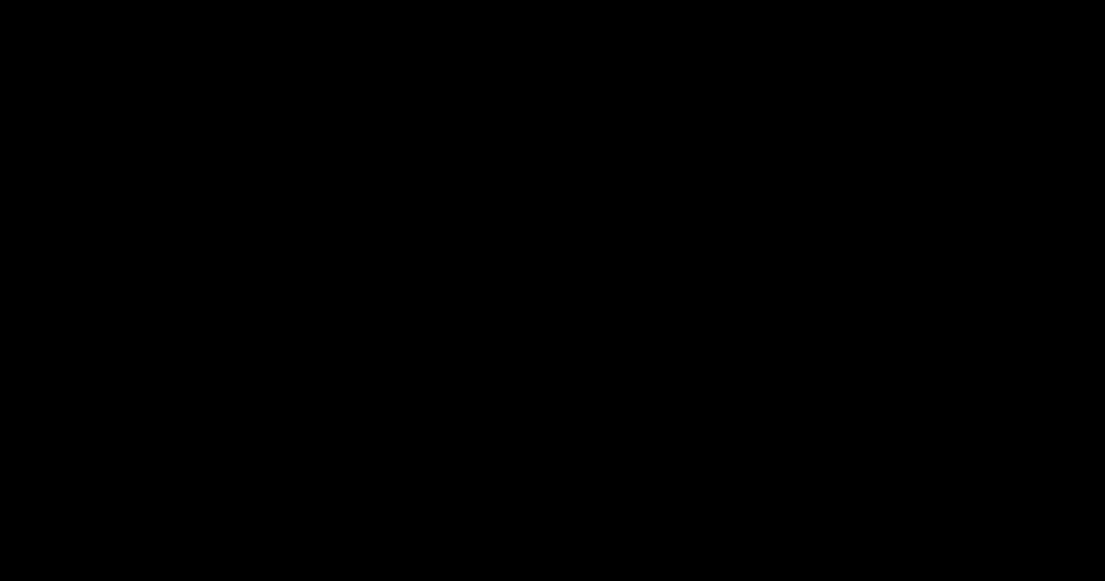